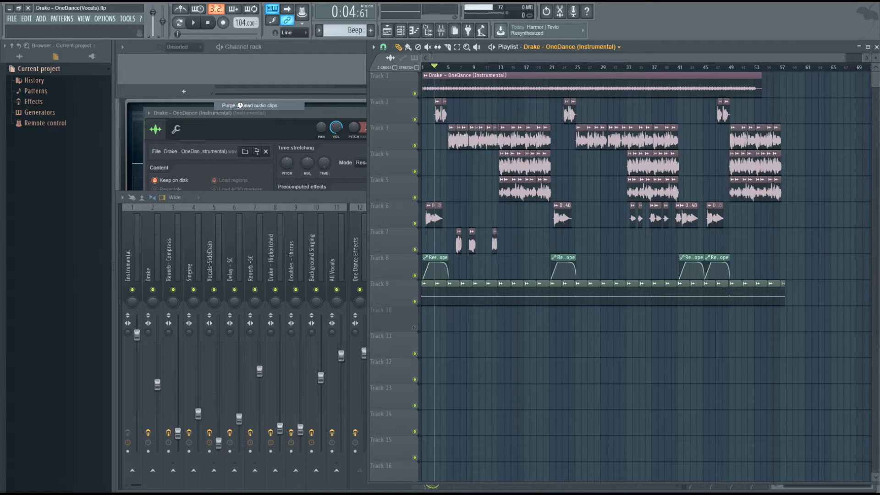
Step: Purge the unused audio clips and play the song from the start of the playlist
click(239, 105)
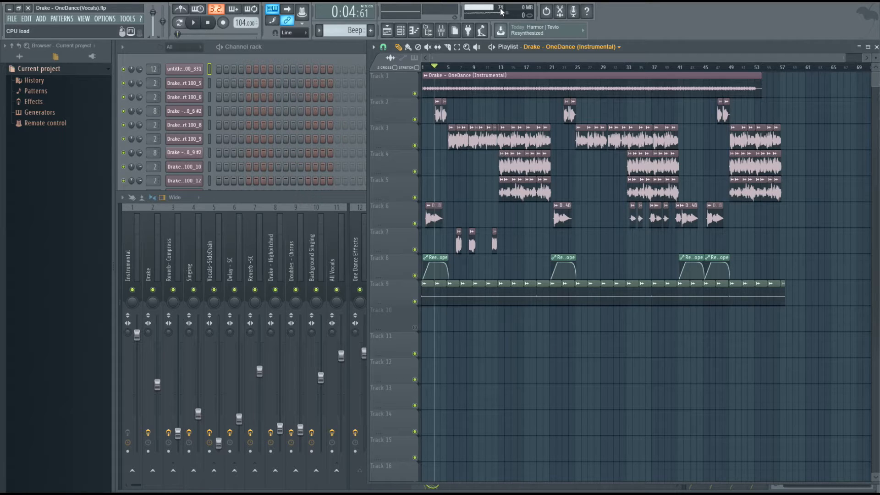
click(425, 67)
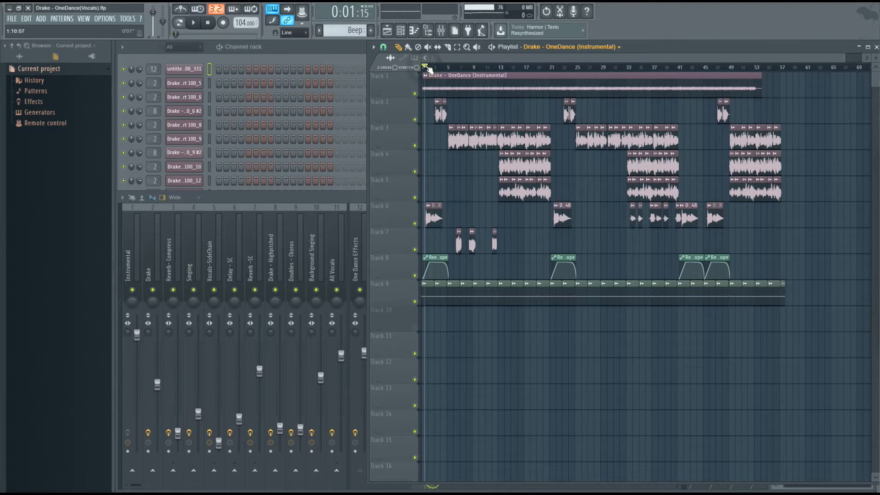
key(space)
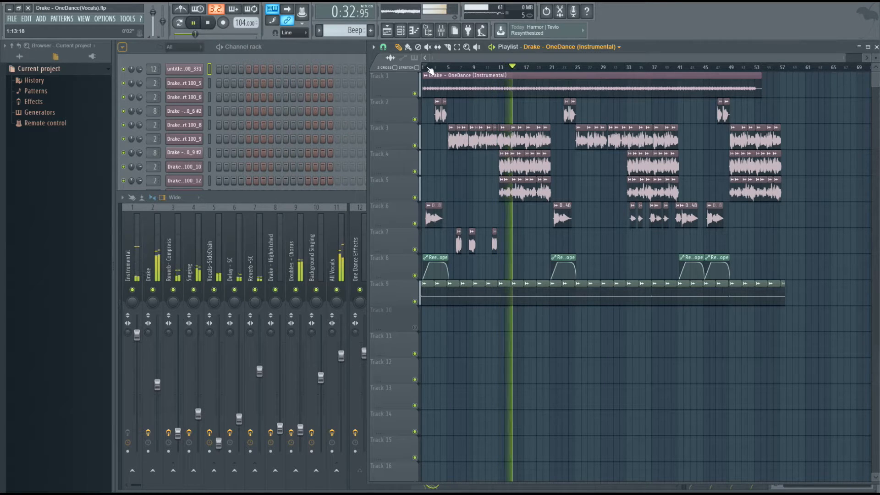
key(space)
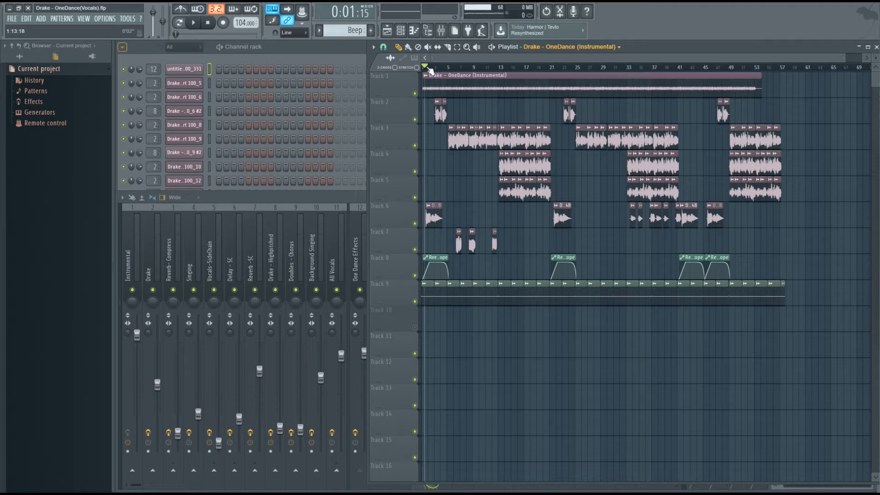
Step: Disable the effects on mixer tracks 2 to 11, from Drake through All Vocals
scroll(431, 69, up, 2)
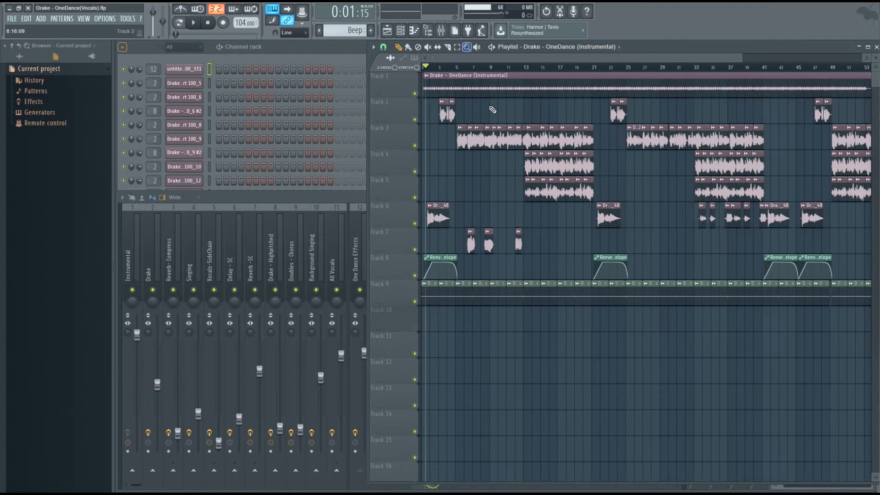
click(331, 193)
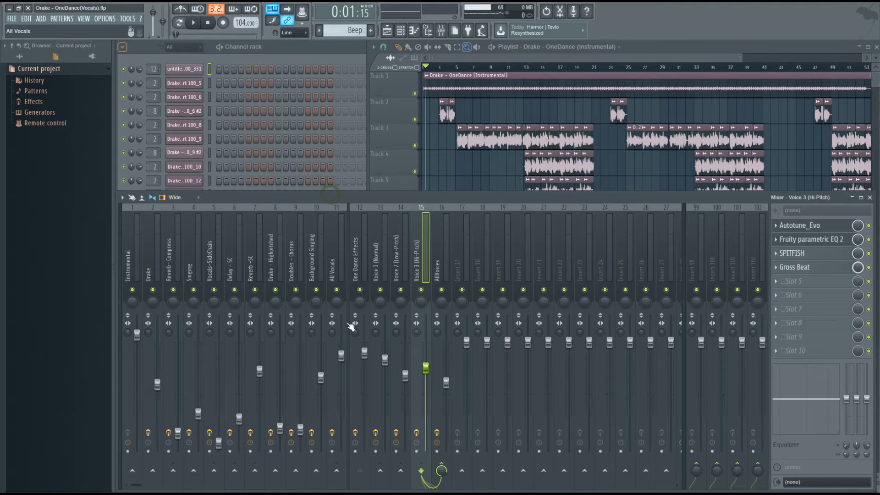
click(331, 432)
click(312, 432)
click(291, 432)
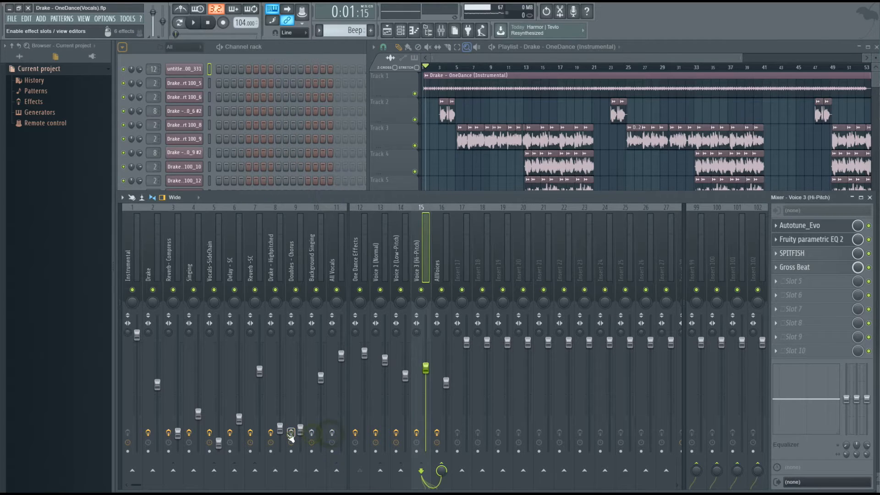
click(271, 432)
click(250, 432)
click(230, 432)
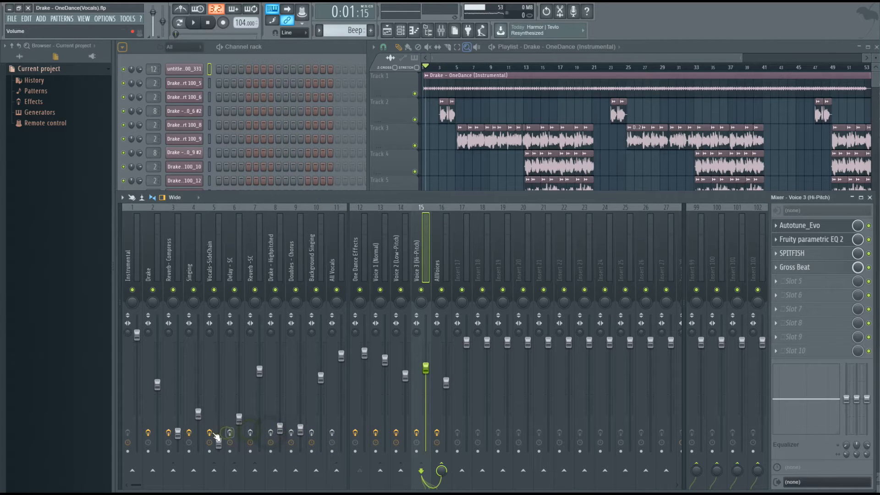
click(209, 432)
click(189, 433)
click(168, 432)
click(148, 432)
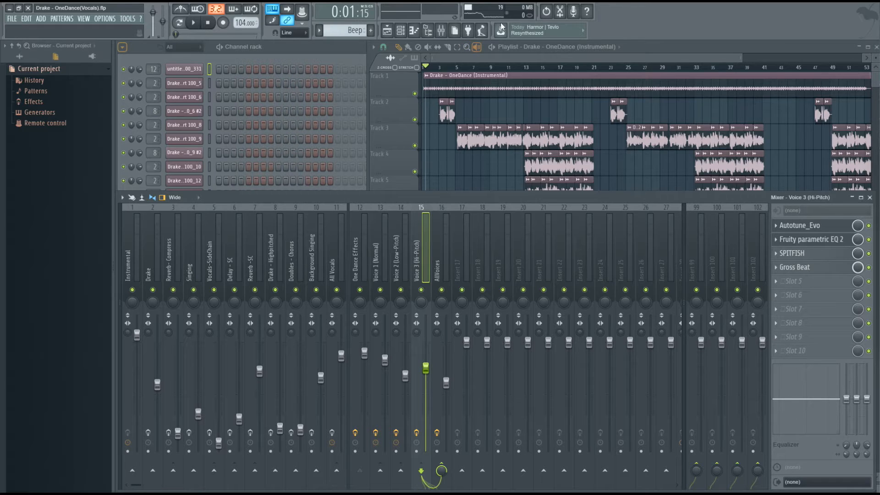
Step: Solo playlist Track 2 and play it from bar 3, watching its levels in the mixer
key(F9)
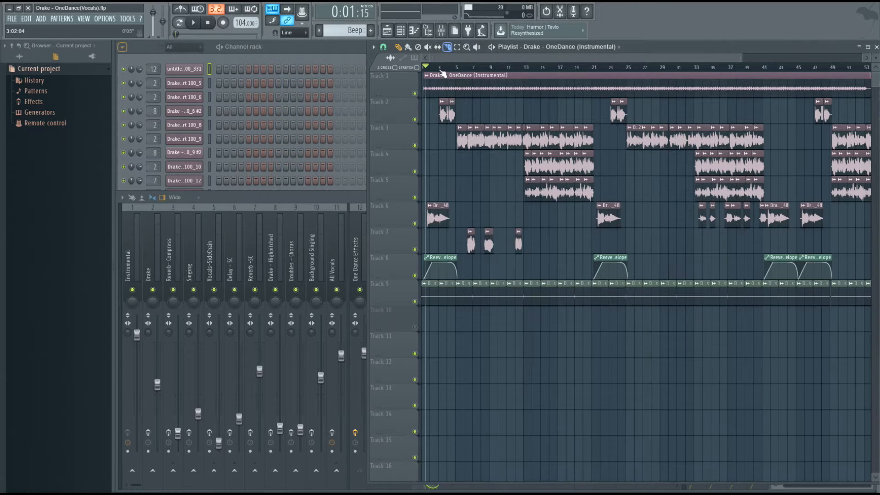
click(439, 68)
key(space)
right_click(415, 120)
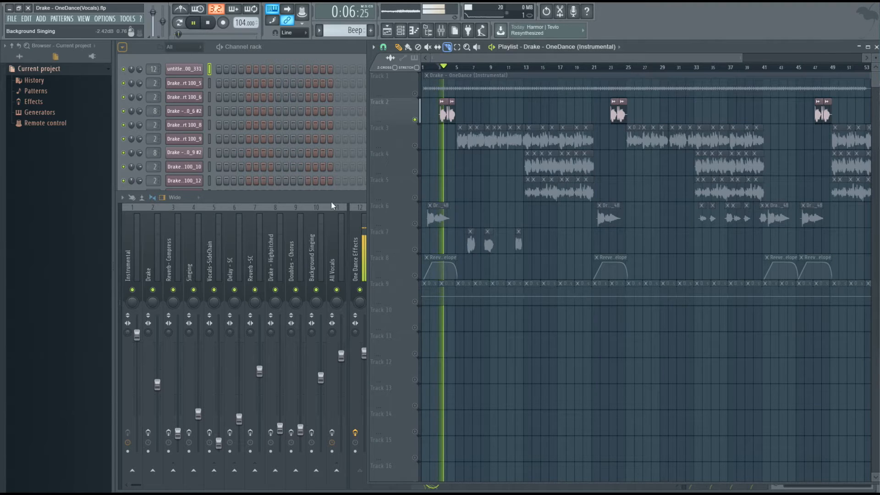
key(F9)
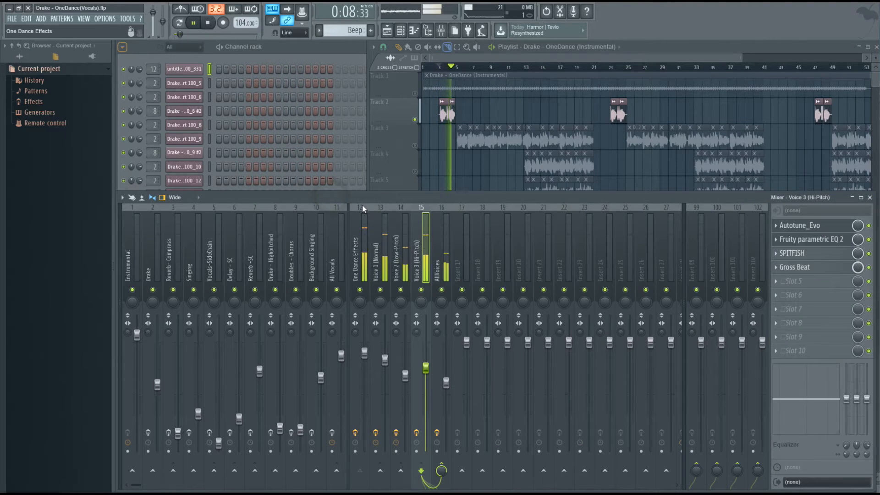
key(space)
Step: Mute the AllVoices, Voice 3 (Hi-Pitch), Voice 2 (Low-Pitch) and Voice 1 (Normal) mixer tracks
click(442, 290)
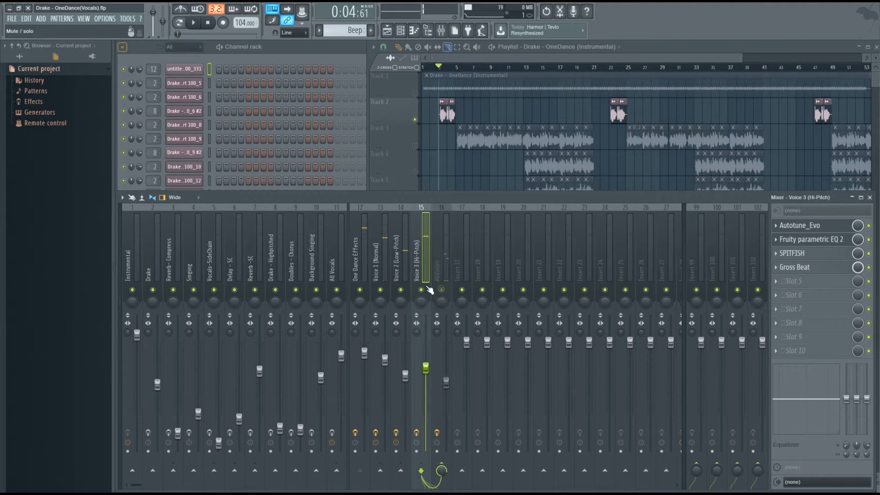
click(421, 289)
click(401, 289)
click(380, 289)
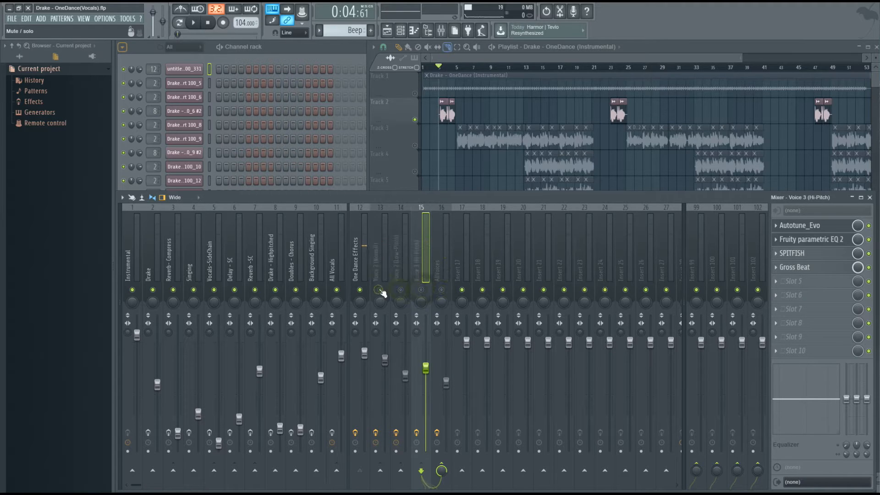
Step: Inspect the One Dance Effects mixer track, its vocal clip's sampler settings and its Fruity parametric EQ 2 curve
click(362, 267)
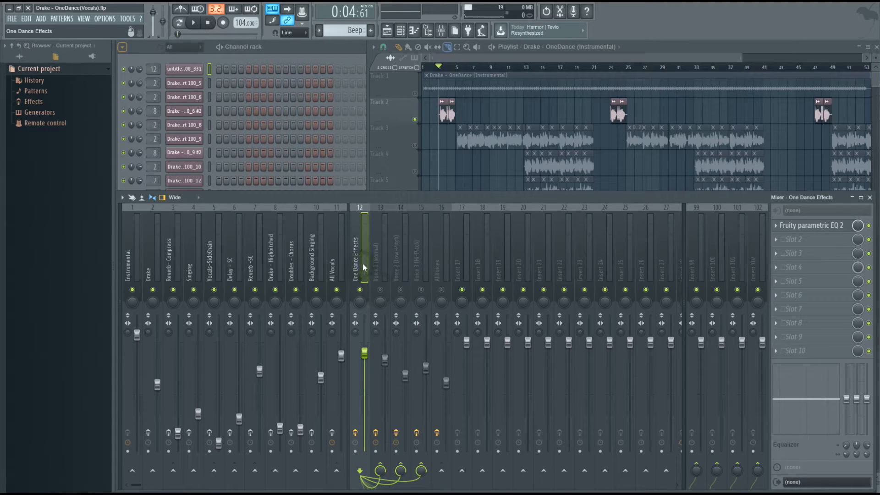
double_click(445, 115)
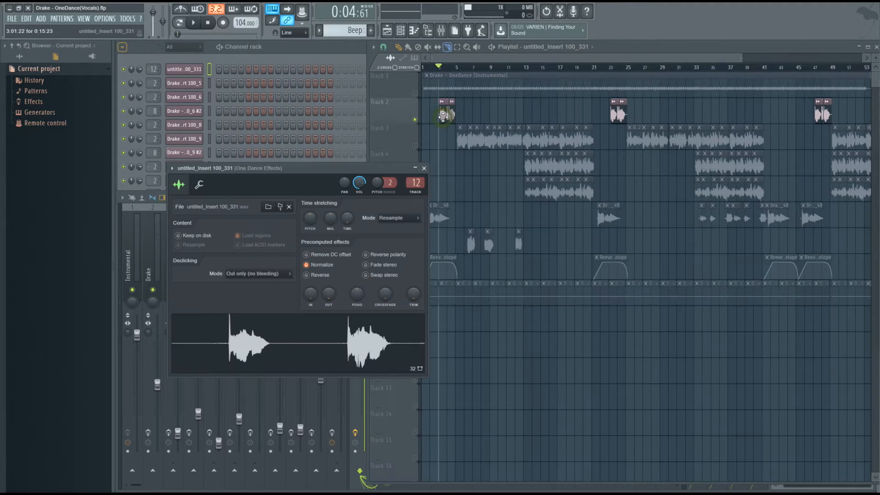
click(424, 168)
click(340, 197)
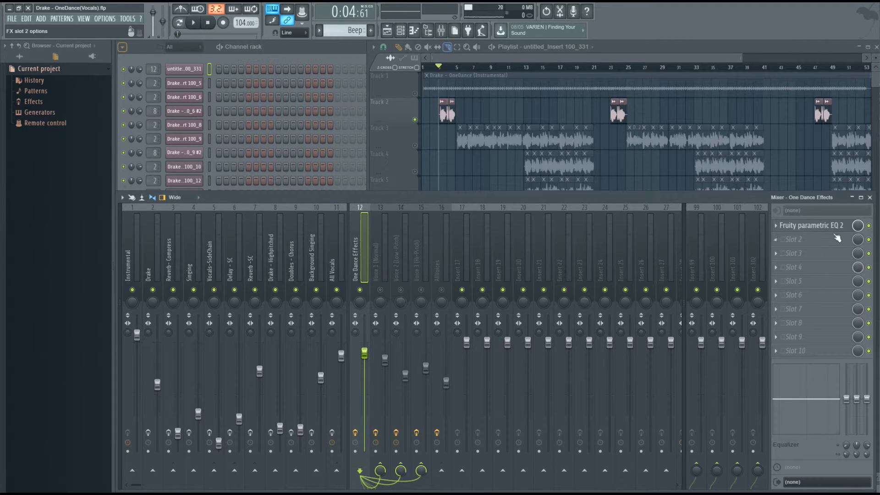
click(809, 225)
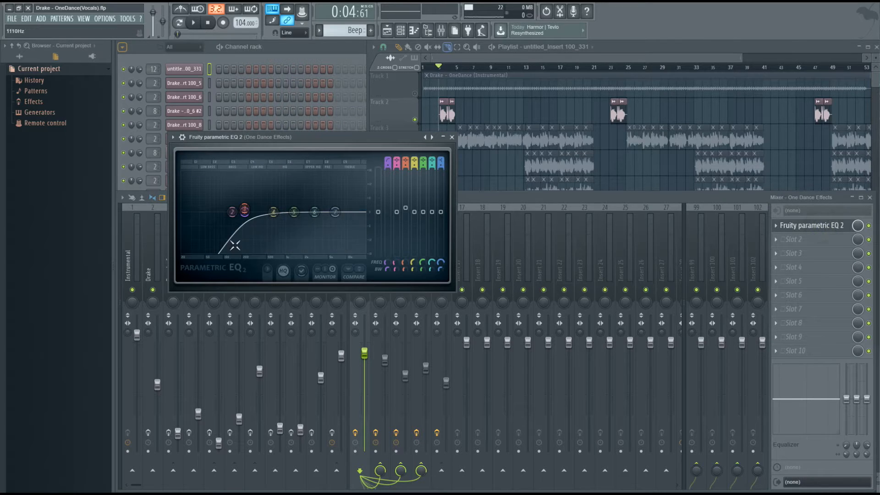
click(452, 137)
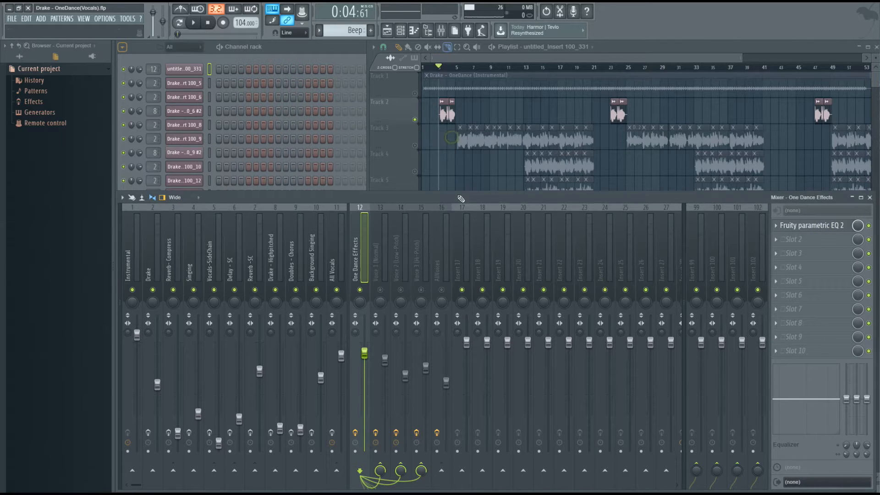
Step: Review the effect chains on Voice 1 (Normal), Voice 2 (Low-Pitch), Voice 3 (Hi-Pitch) and AllVoices
click(385, 272)
click(399, 272)
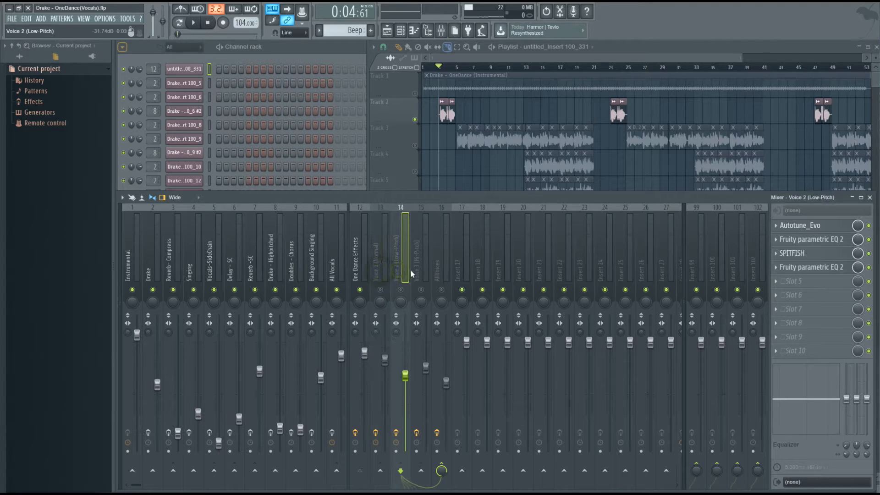
click(416, 274)
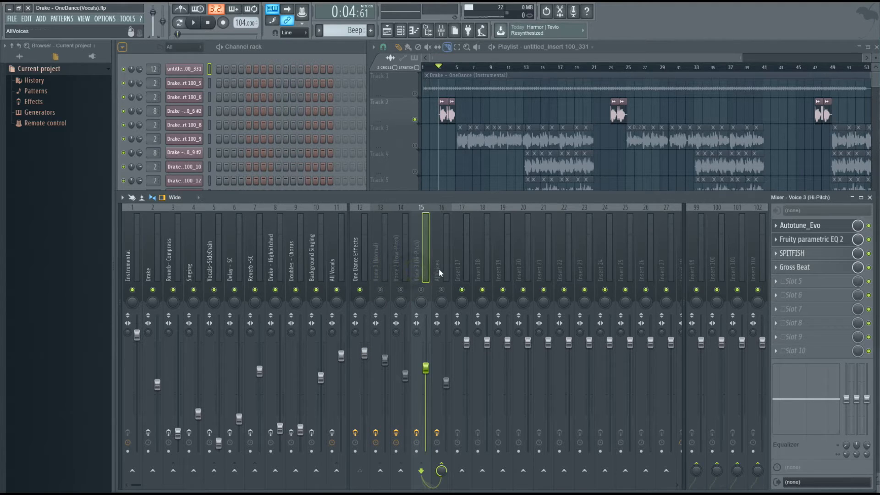
click(438, 268)
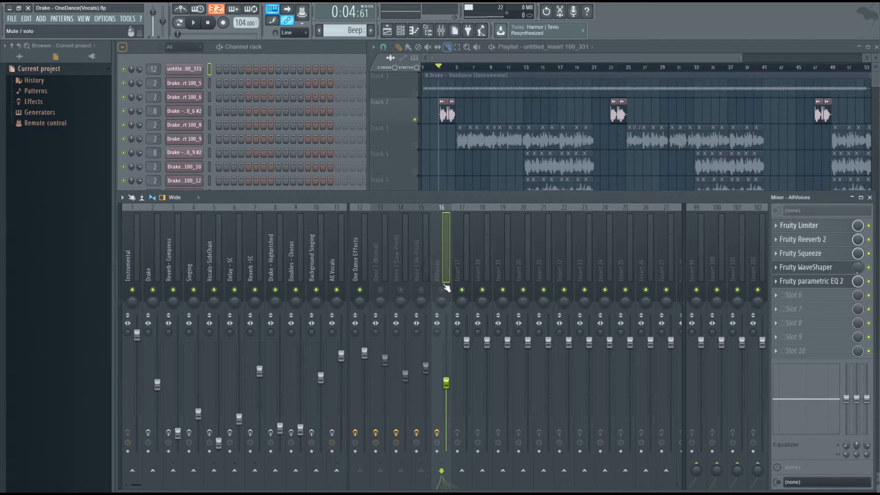
drag(448, 385, 446, 383)
Step: Route the One Dance Effects mixer track to AllVoices and remove that send again
click(361, 250)
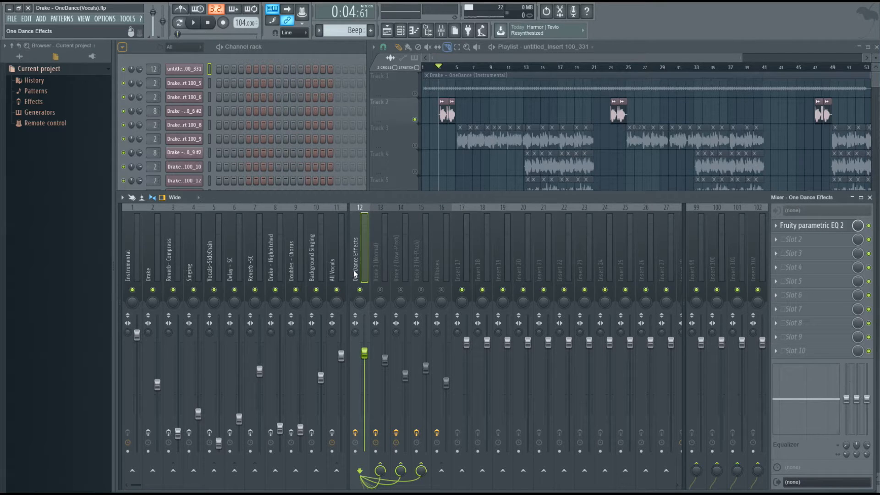
right_click(445, 472)
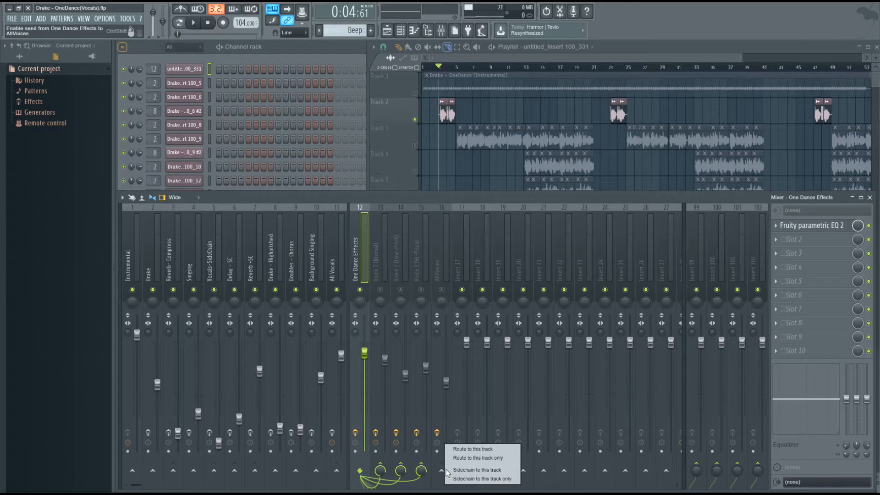
click(460, 450)
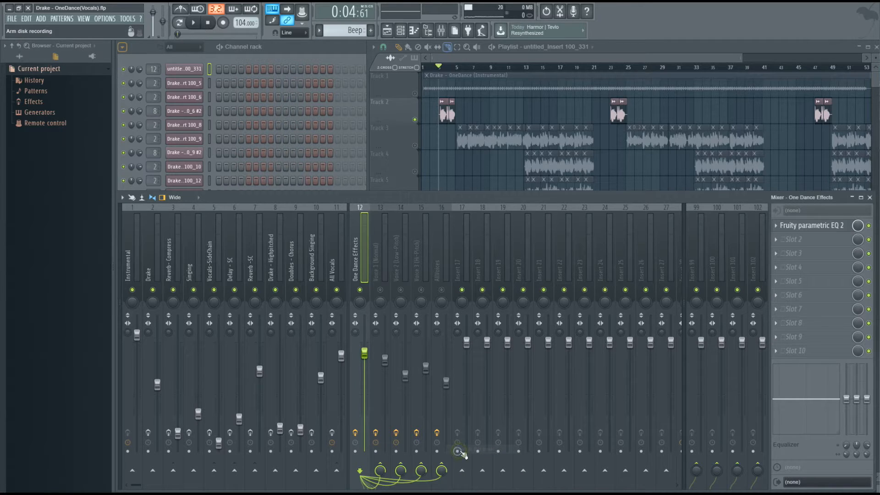
right_click(443, 468)
click(443, 467)
click(443, 467)
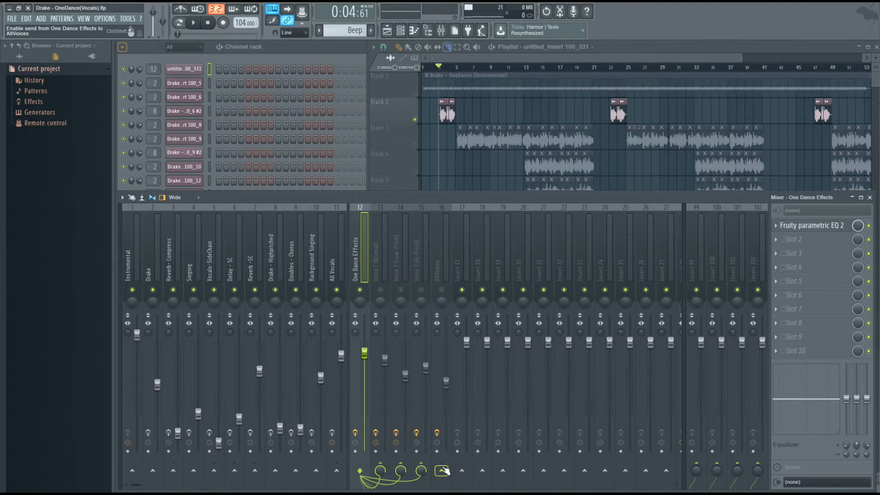
Step: Reveal the Master track in the mixer and switch the One Dance Effects send to it on and off
mouse_move(267, 193)
mouse_down()
mouse_move(282, 179)
mouse_move(271, 187)
mouse_up()
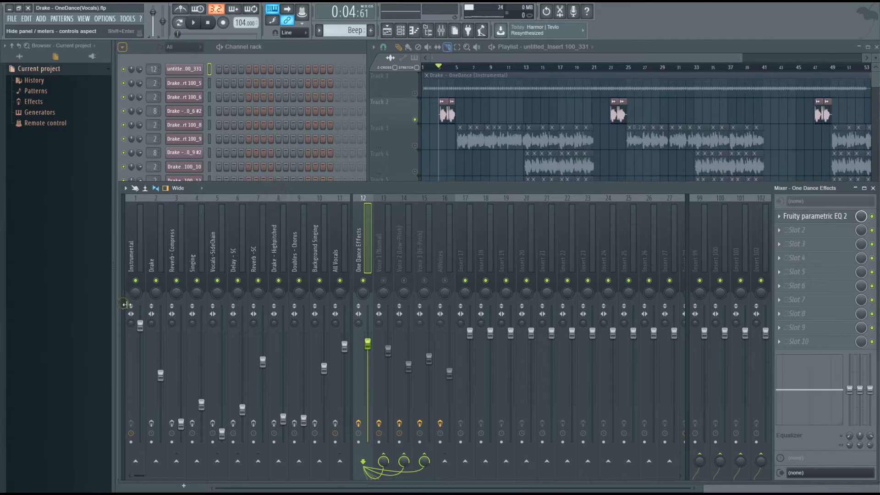
click(124, 304)
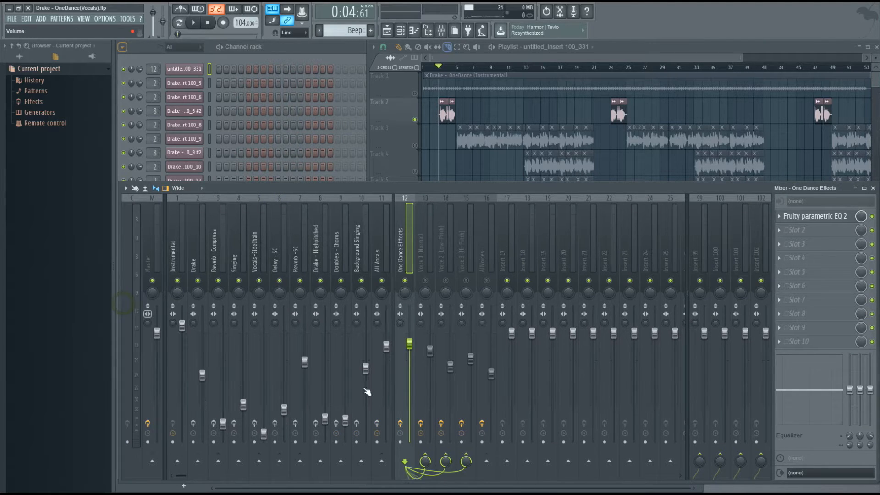
click(156, 462)
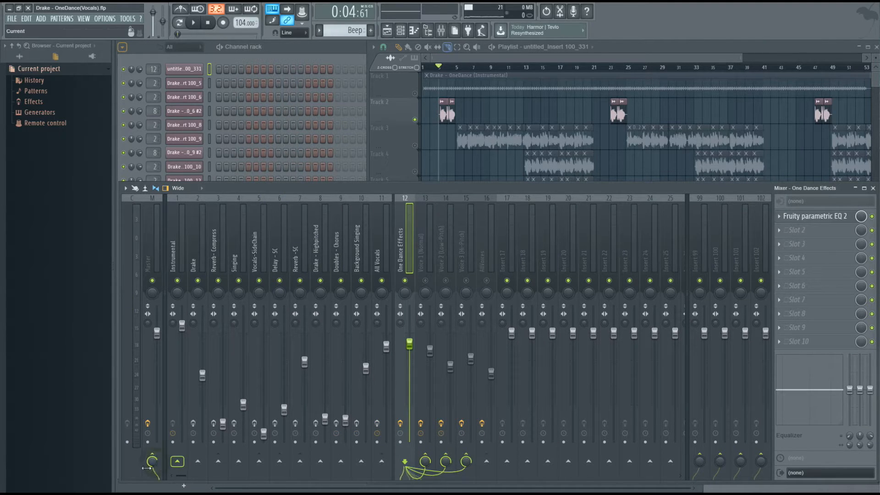
click(155, 460)
Step: Examine how the three Voice tracks are routed into AllVoices and how AllVoices is routed to the Master
click(422, 256)
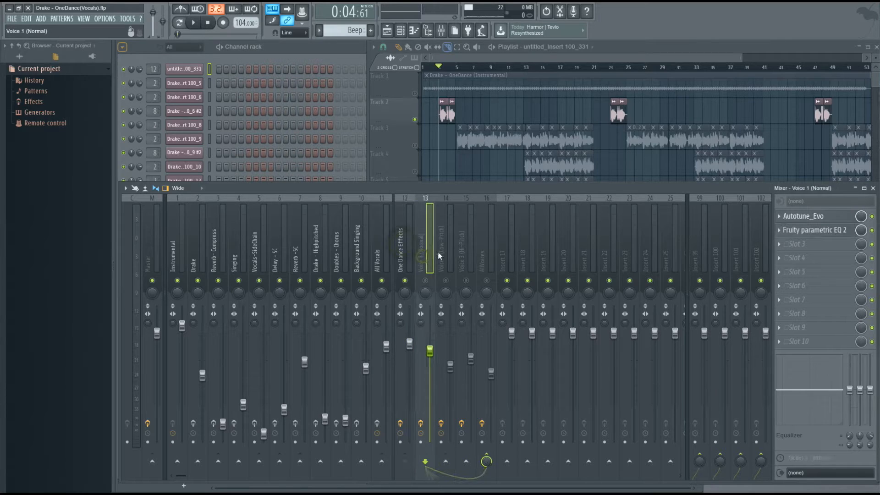
click(440, 252)
click(467, 252)
click(487, 253)
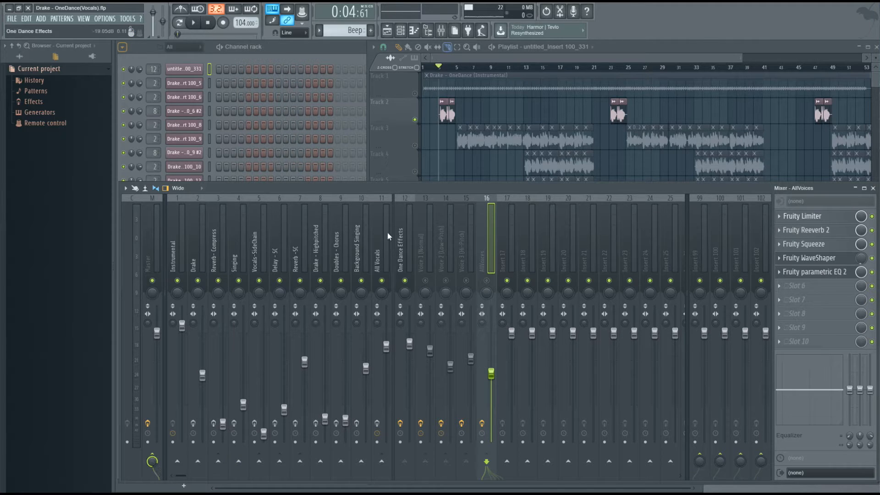
Step: Unmute the Voice 1 (Normal) mixer track and audition it with its Autotune_Evo open, choosing the Major scale
click(426, 257)
click(426, 280)
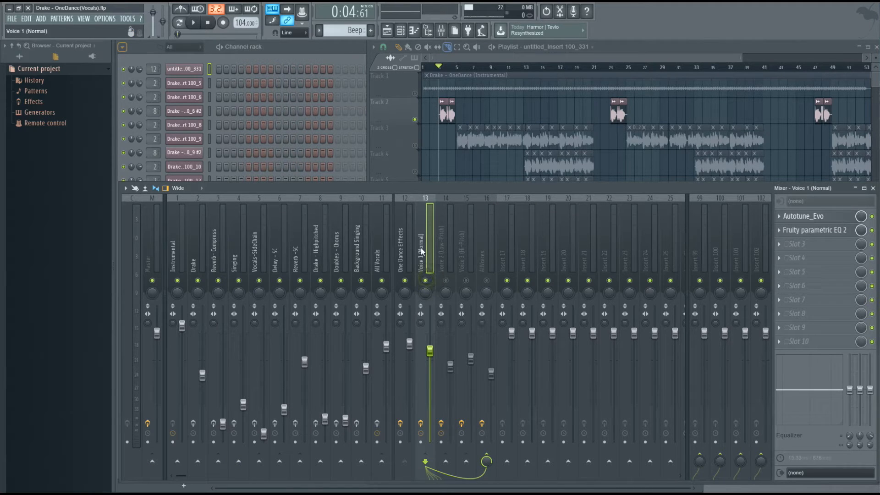
click(806, 216)
key(space)
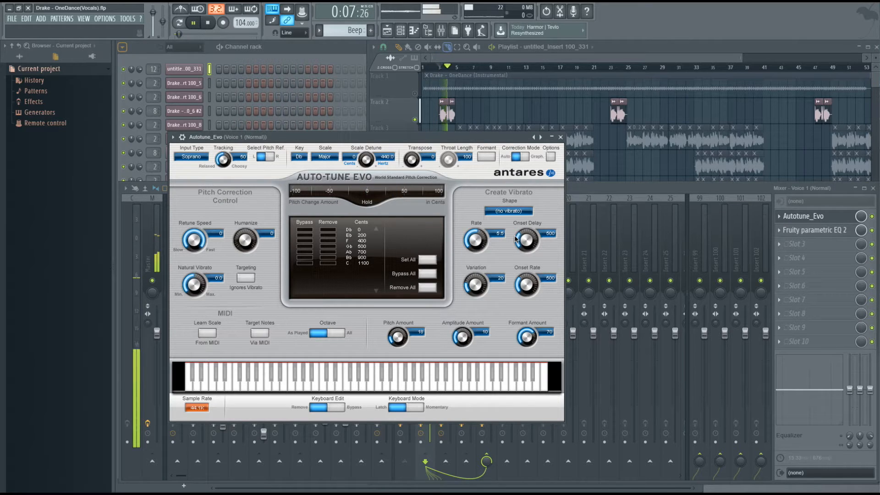
key(space)
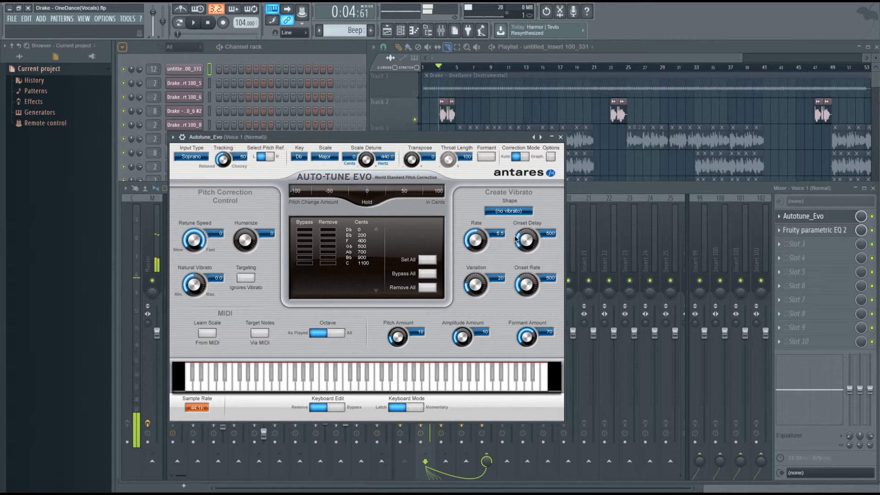
click(324, 156)
click(326, 167)
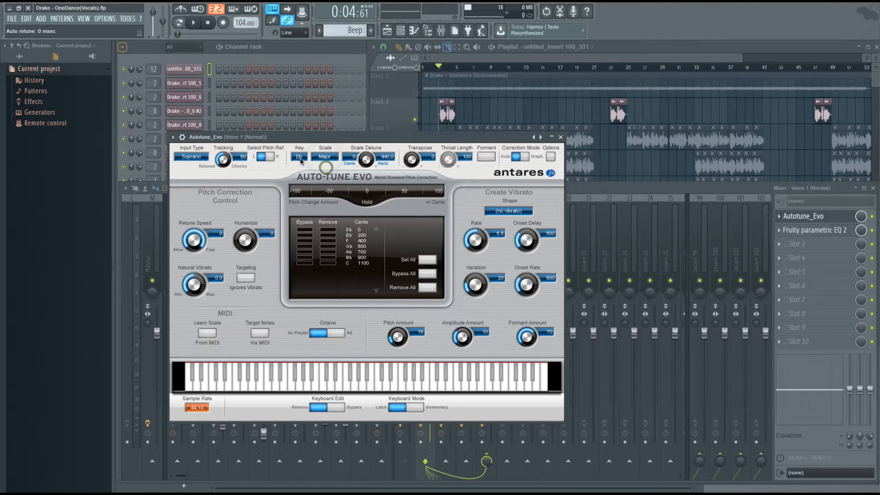
Step: Set the key to Db in Voice 1 (Normal)'s Autotune_Evo and review the track's Fruity parametric EQ 2
click(299, 156)
click(305, 174)
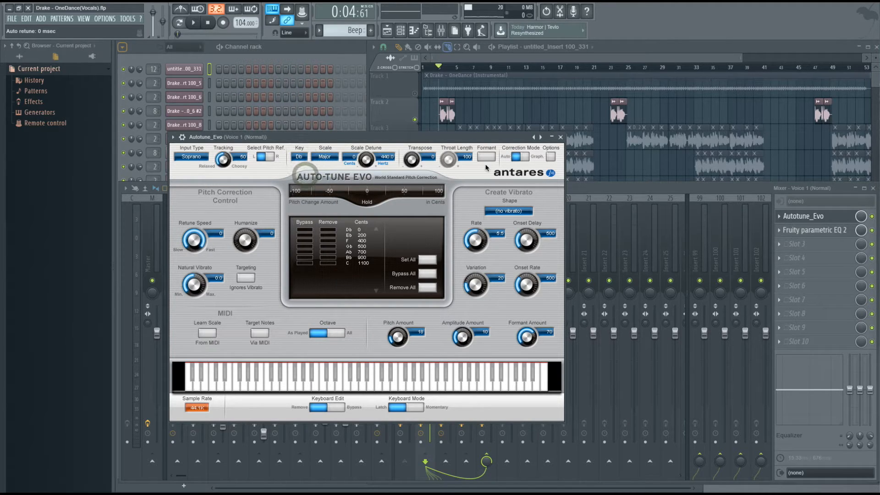
click(561, 137)
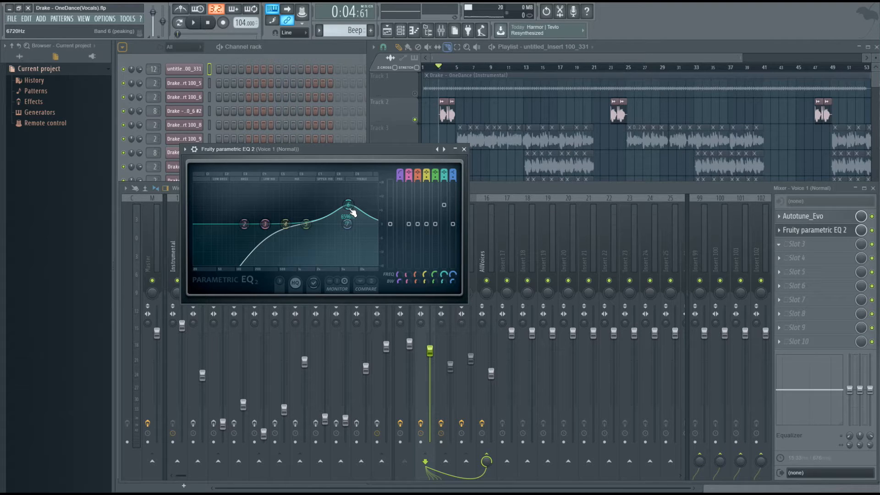
click(404, 261)
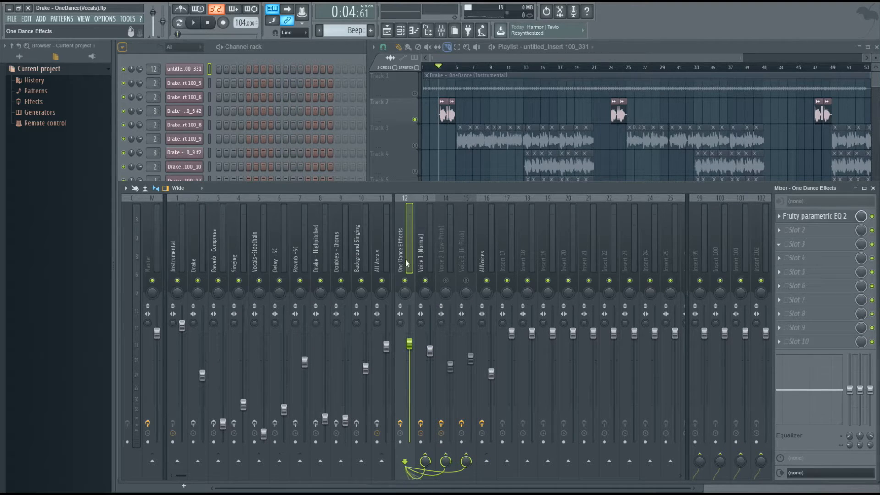
Step: Unmute the Voice 2 (Low-Pitch) track, check the transpose setting in its Autotune_Evo and audition it together with Voice 1
click(447, 281)
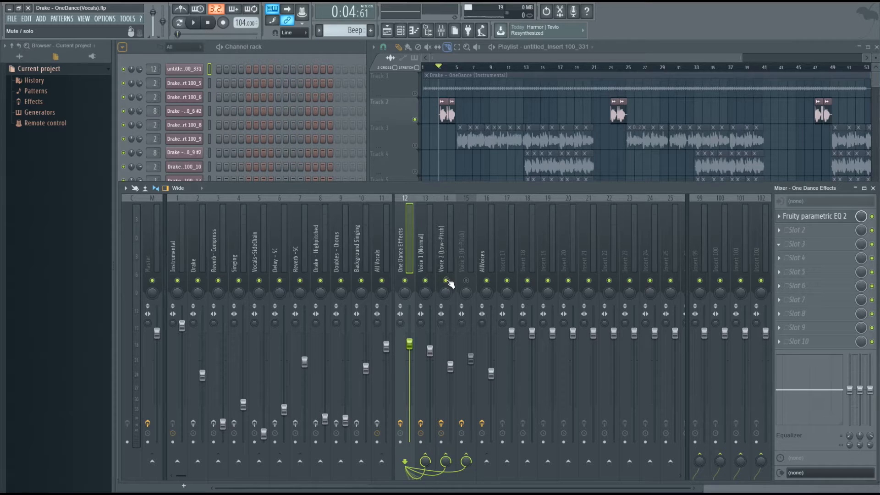
click(448, 254)
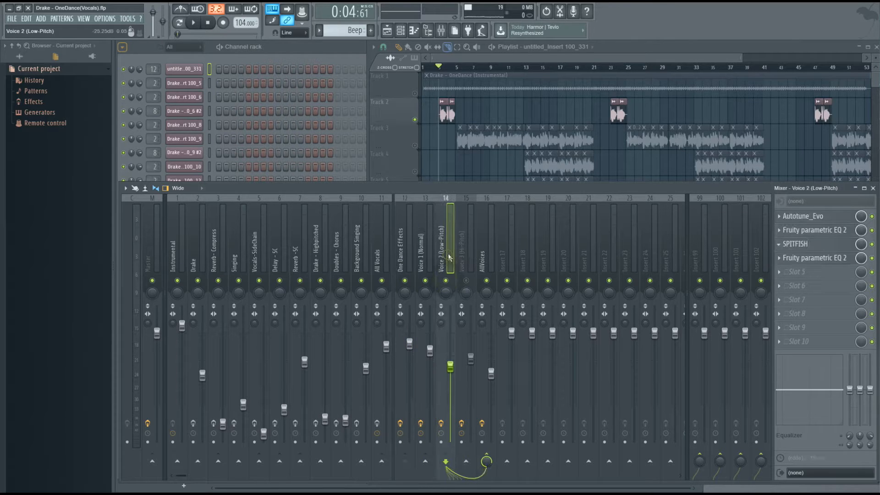
click(807, 220)
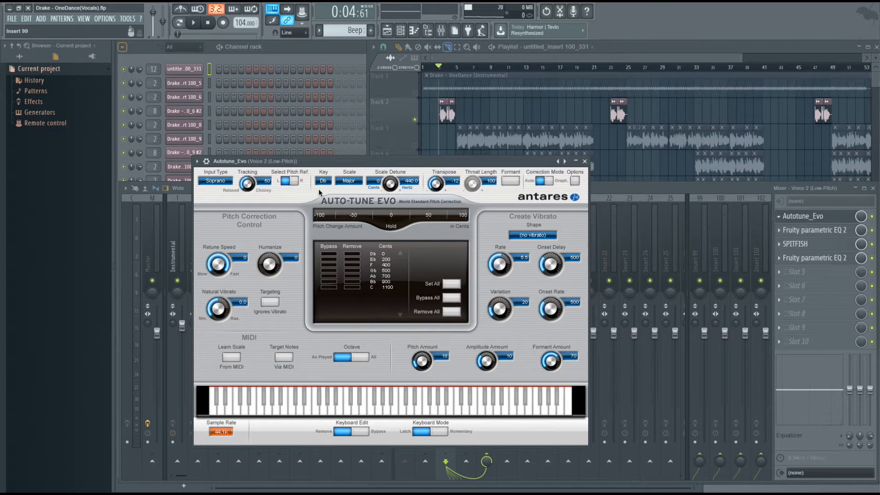
click(438, 190)
click(585, 162)
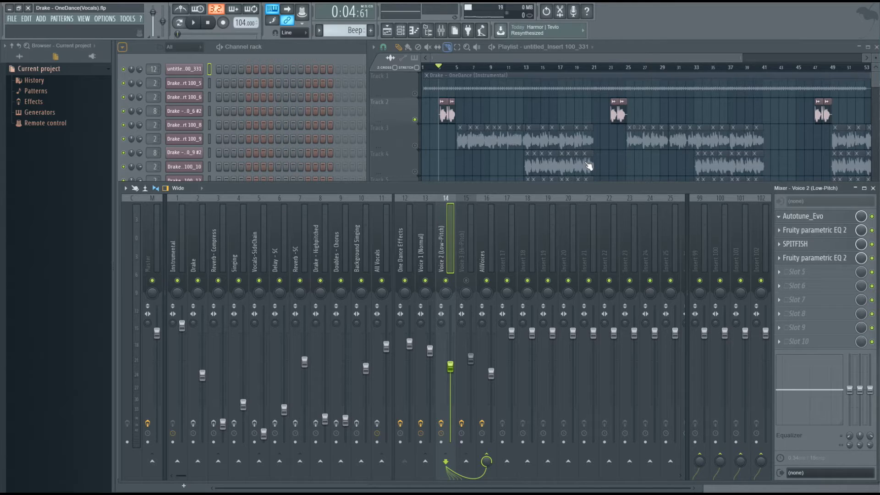
key(space)
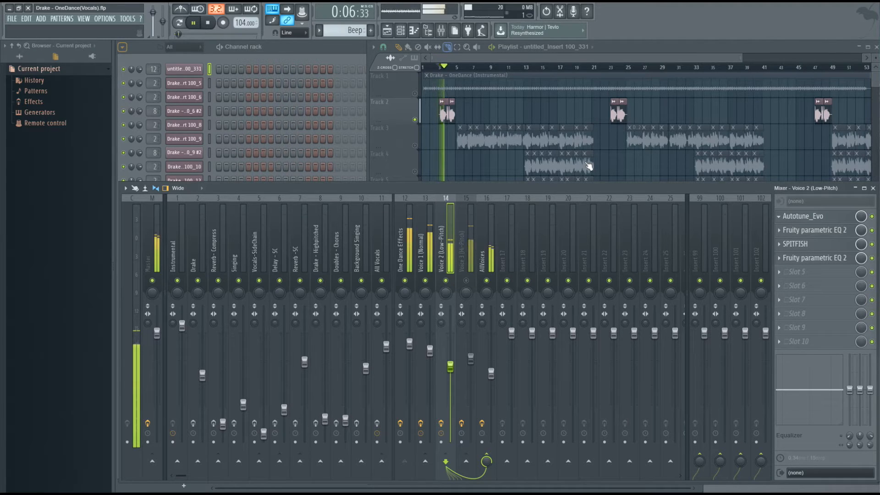
key(space)
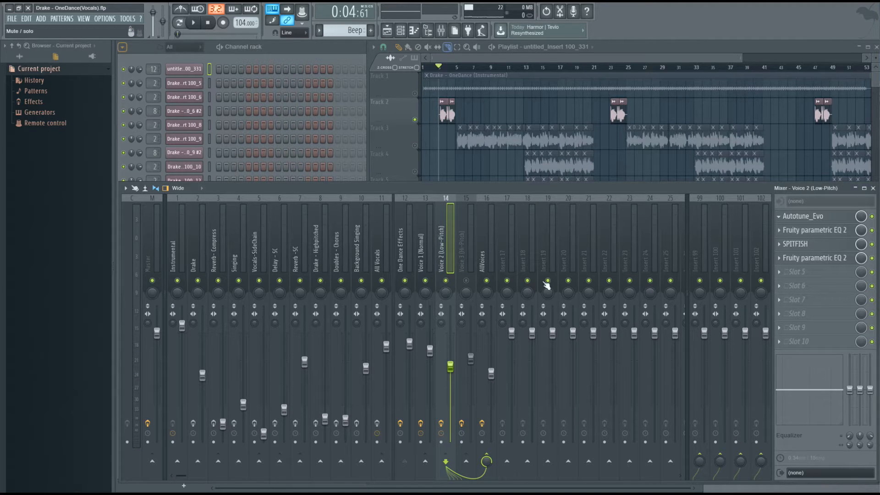
Step: Review the first Fruity parametric EQ 2 on Voice 2 (Low-Pitch) and open the track's SPITFISH de-esser
click(820, 233)
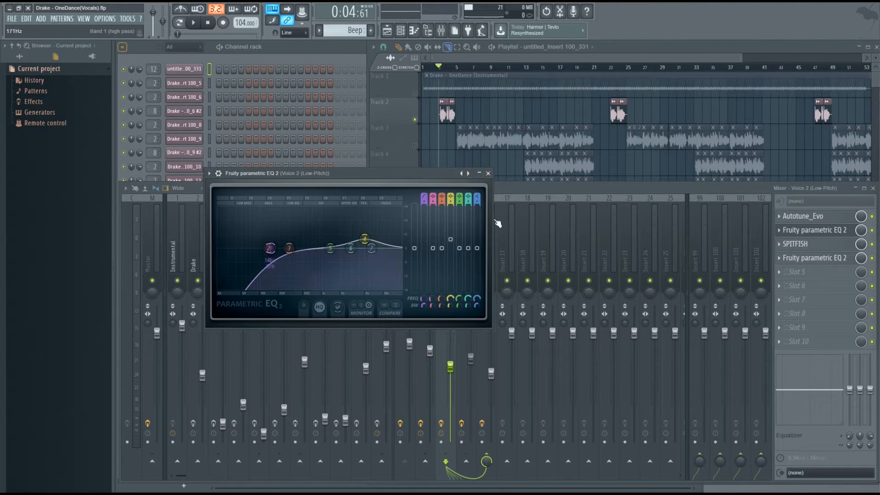
click(487, 173)
click(813, 247)
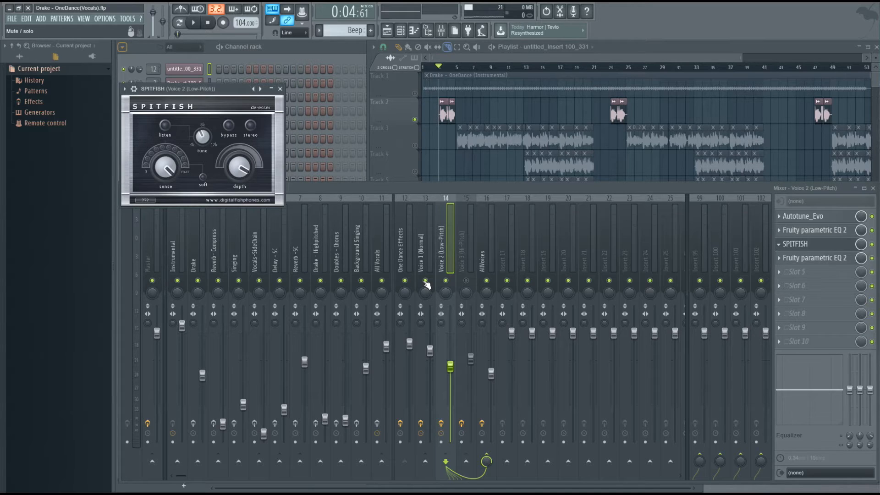
Step: Mute Voice 1 (Normal) and audition Voice 2 (Low-Pitch) with SPITFISH switched off and on again
click(425, 281)
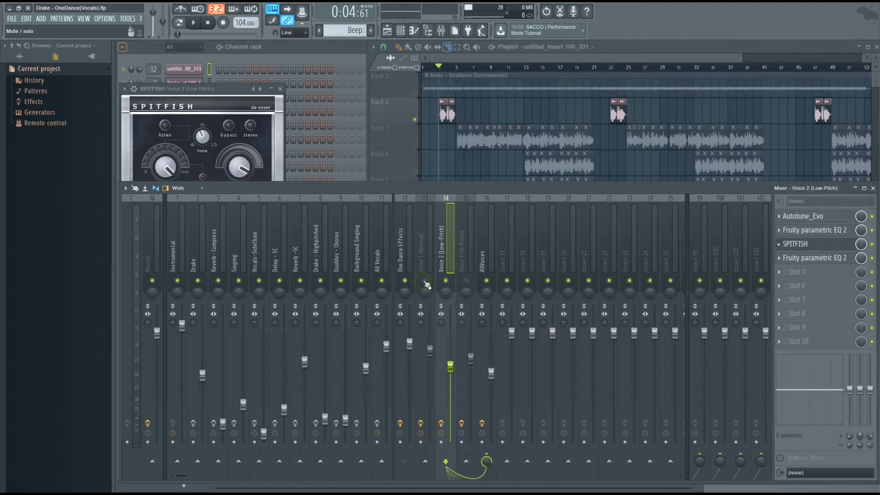
click(872, 244)
key(space)
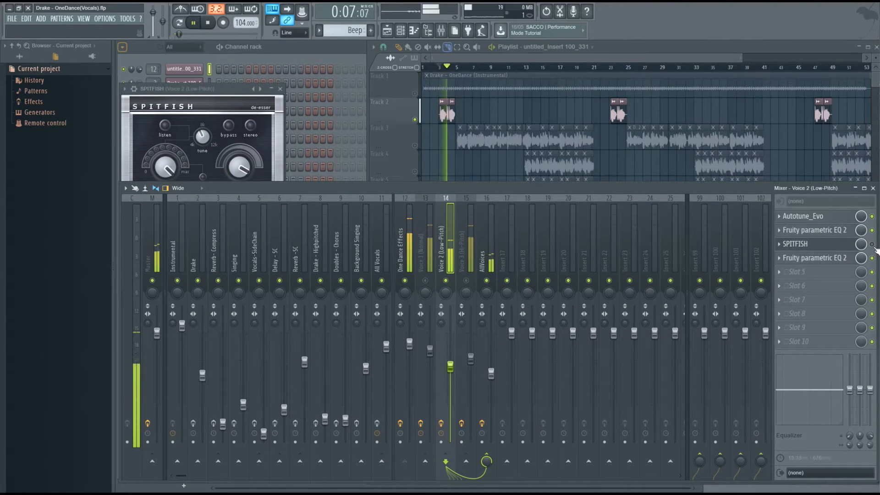
key(space)
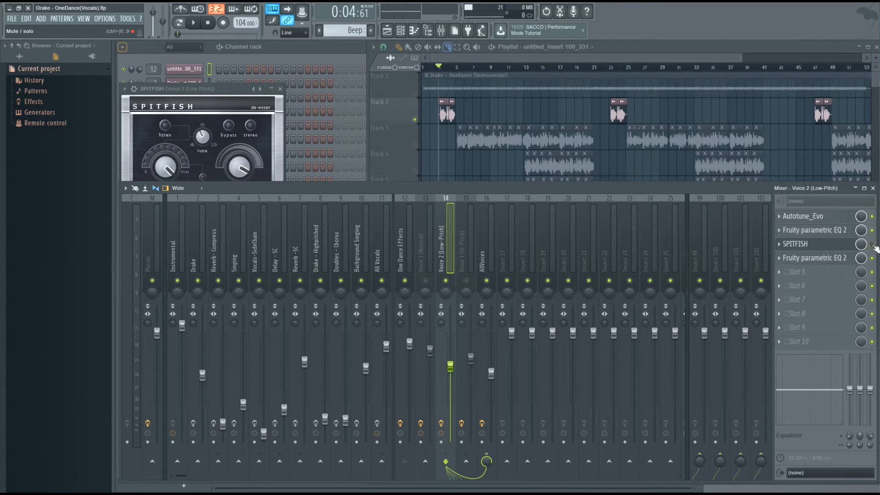
click(872, 244)
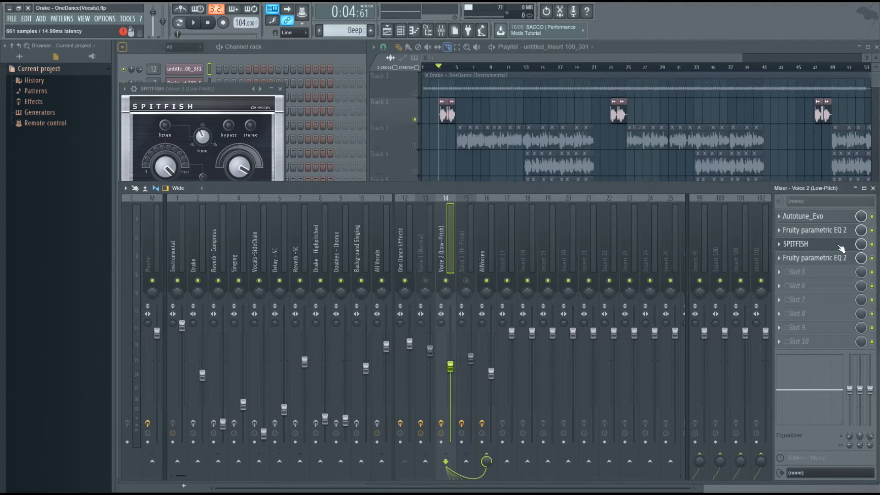
click(224, 89)
key(space)
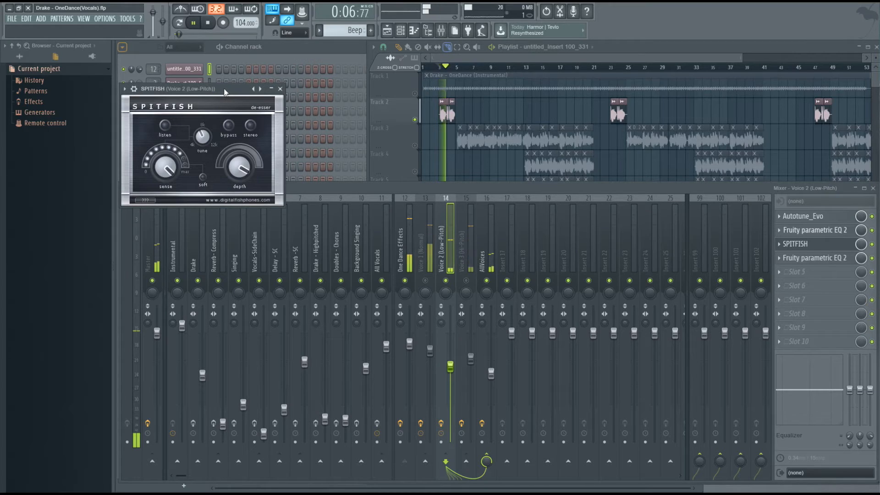
key(space)
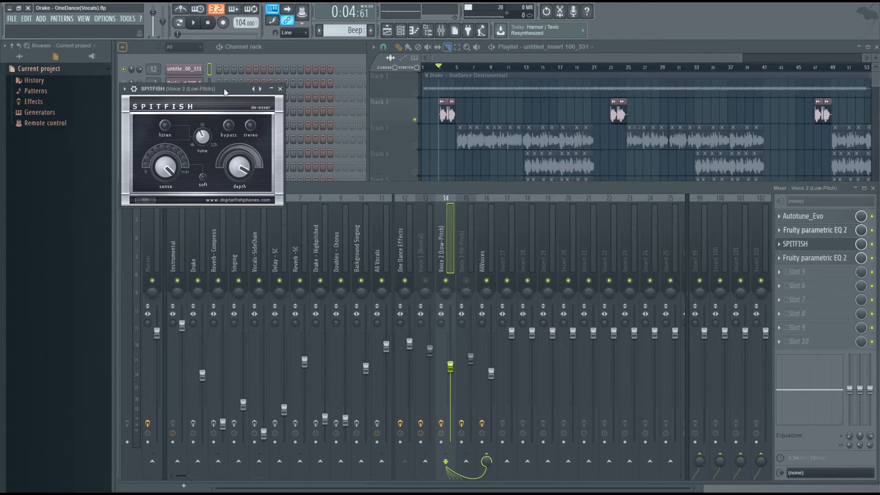
Step: Examine the sense and depth settings in the SPITFISH de-esser on Voice 2 (Low-Pitch)
drag(171, 171, 307, 290)
drag(247, 172, 274, 237)
mouse_move(260, 197)
mouse_down()
mouse_move(265, 146)
mouse_move(219, 136)
mouse_move(295, 176)
mouse_move(275, 201)
mouse_up()
Step: Open the second Fruity parametric EQ 2 on Voice 2 (Low-Pitch) and examine the type and order options of band 7
click(801, 258)
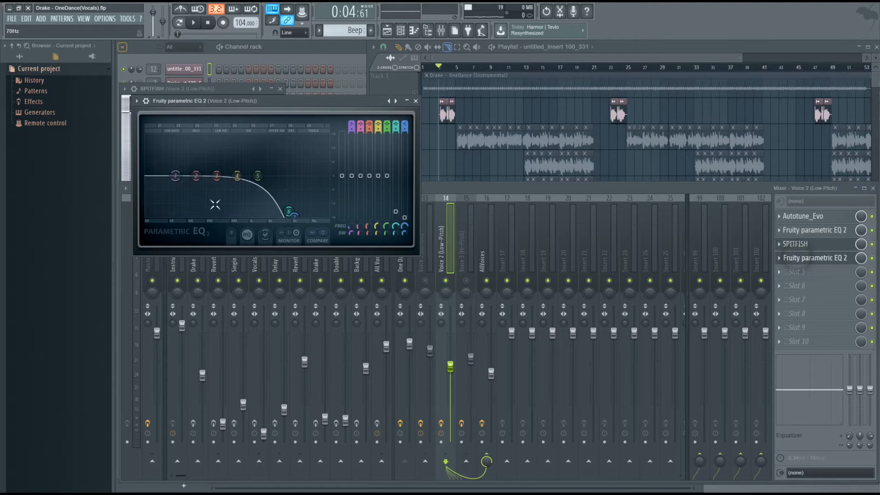
right_click(294, 217)
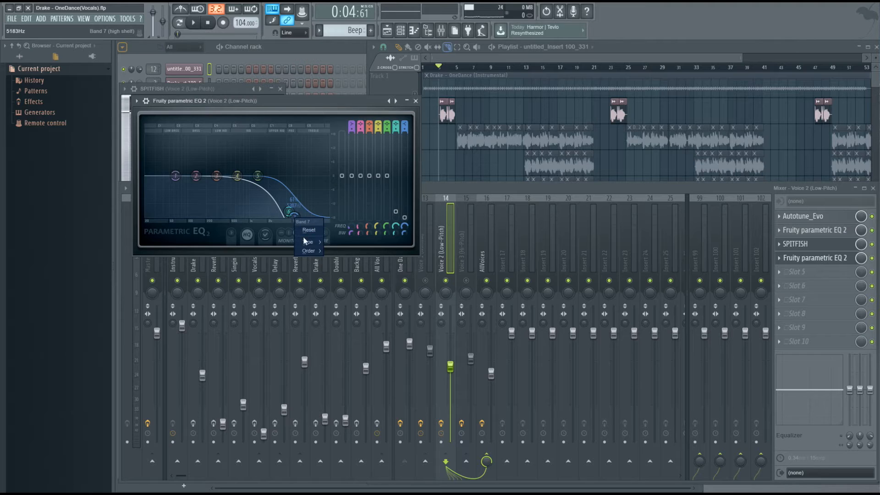
mouse_move(303, 240)
click(337, 251)
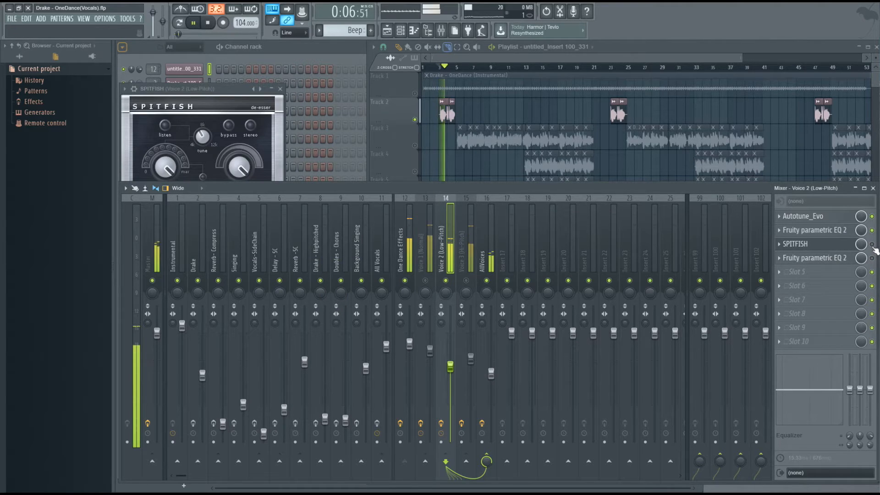
Step: Compare Voice 2 (Low-Pitch) in playback with SPITFISH and the second Fruity parametric EQ 2 disabled and with both enabled
key(space)
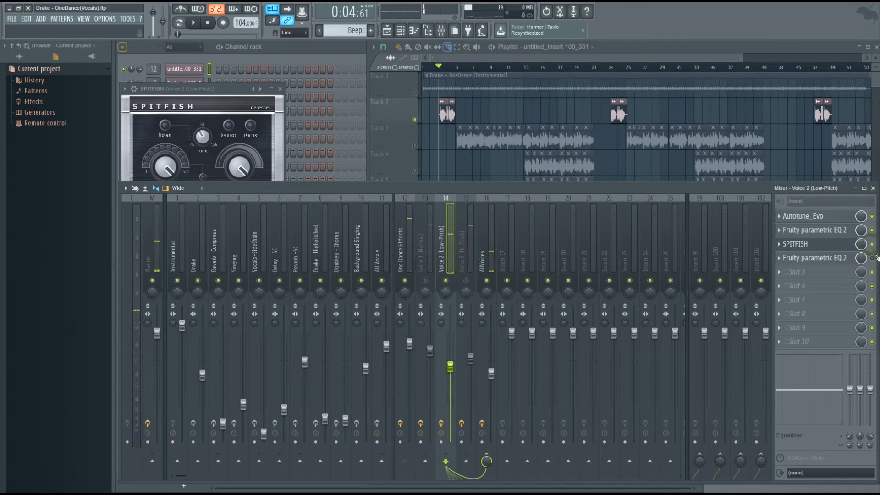
key(space)
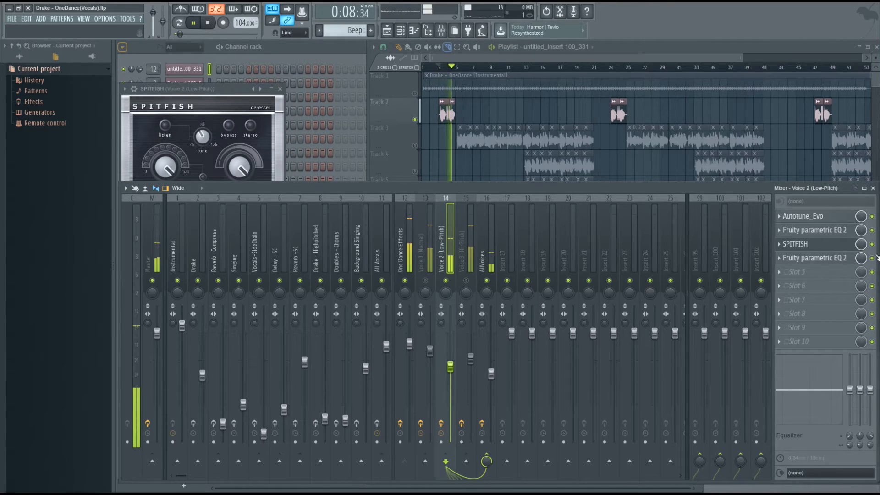
key(space)
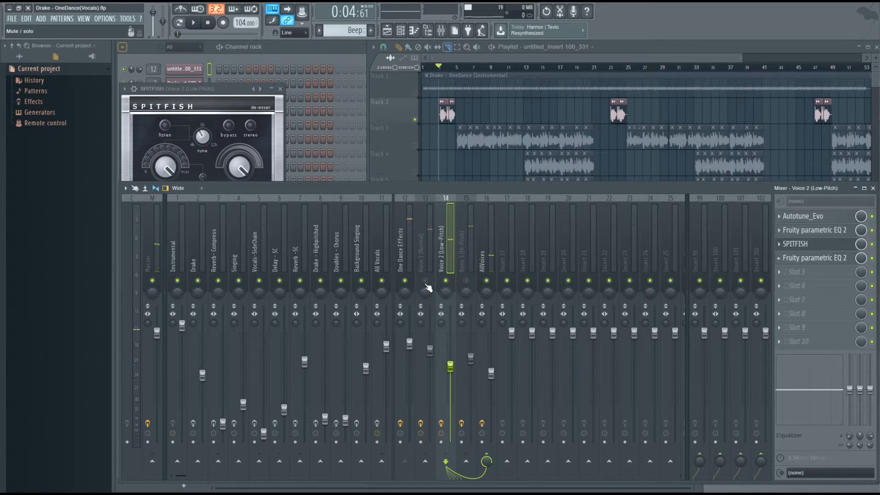
Step: Unmute the Voice 1 (Normal) track and audition it together with the processed Voice 2 (Low-Pitch)
click(426, 282)
key(space)
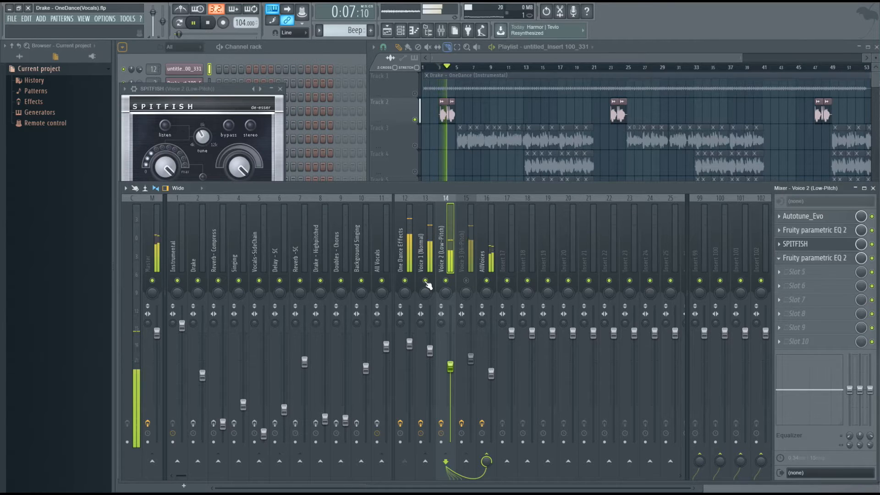
key(space)
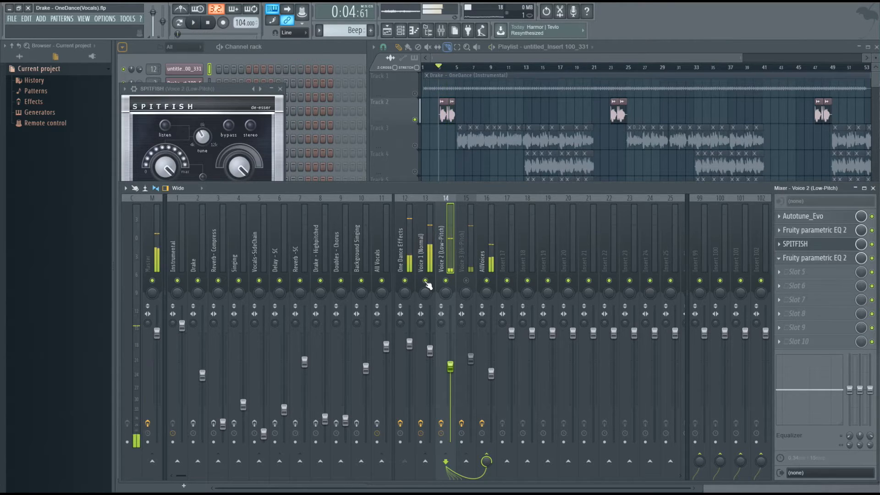
Step: Unmute the Voice 3 (Hi-Pitch) track and examine the Retune Speed in its Autotune_Evo
click(466, 280)
click(464, 254)
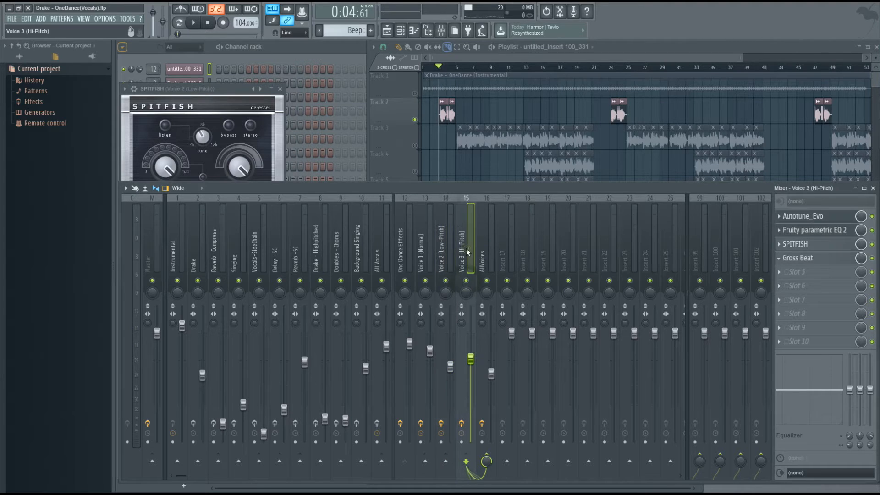
click(820, 218)
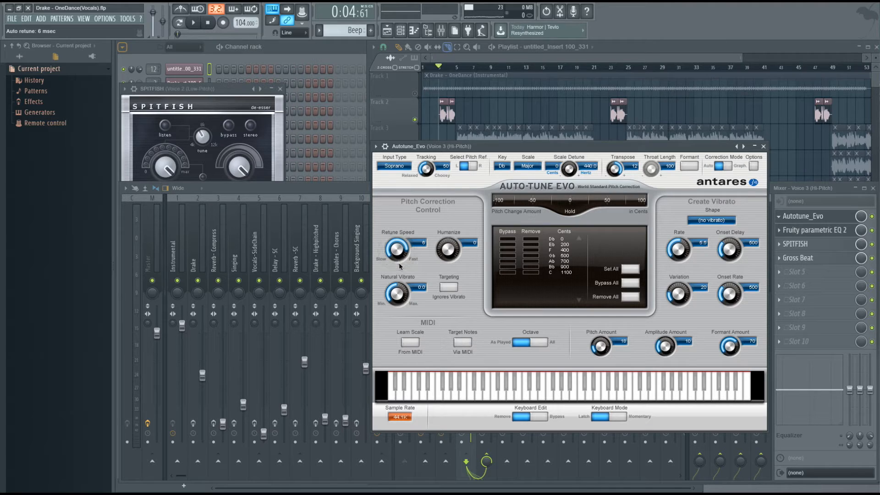
drag(399, 264, 399, 260)
click(763, 147)
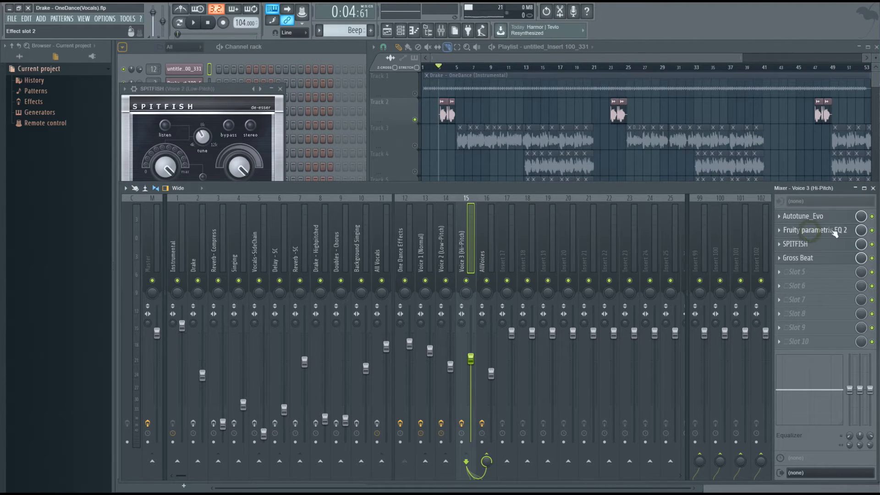
Step: Review the Fruity parametric EQ 2 and SPITFISH settings on the Voice 3 (Hi-Pitch) track
click(812, 230)
click(820, 230)
click(832, 245)
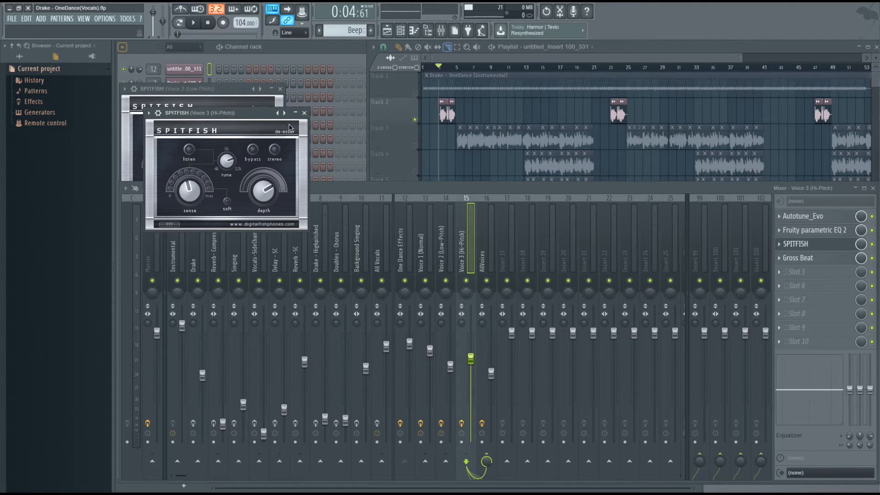
click(309, 192)
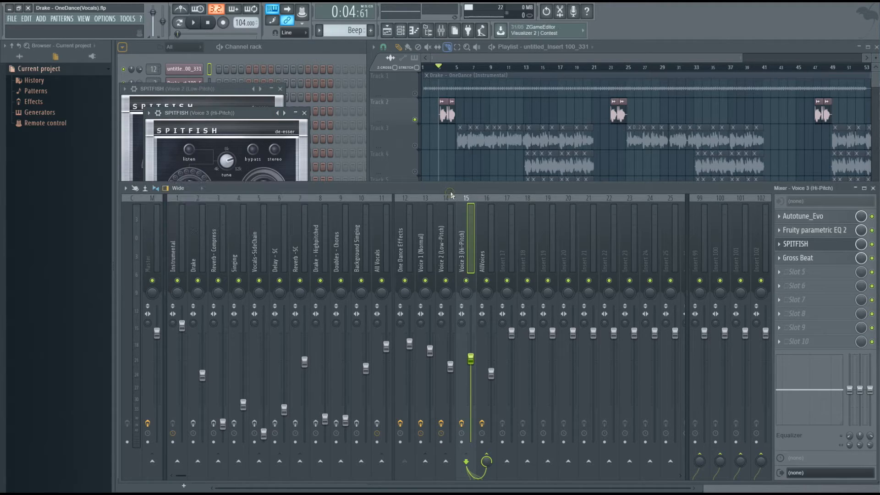
Step: Open Gross Beat on Voice 3 (Hi-Pitch), display its Empty volume slot's envelope and audition the three voices
click(824, 258)
click(173, 263)
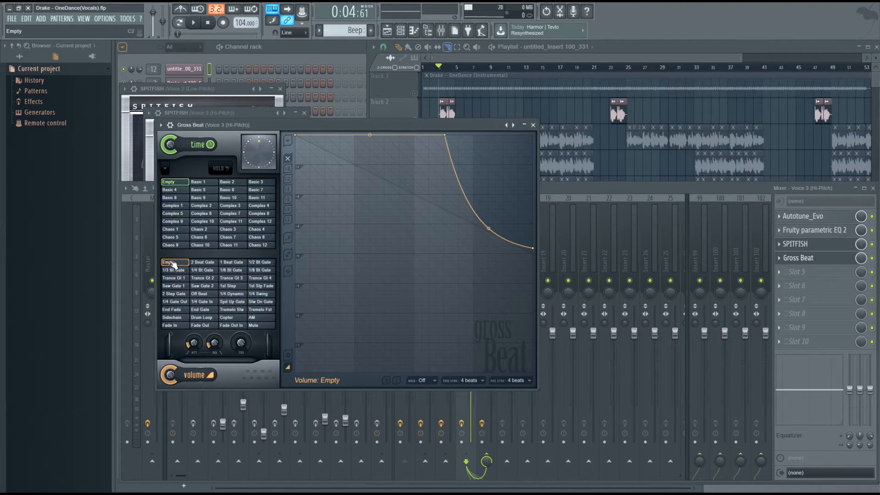
key(space)
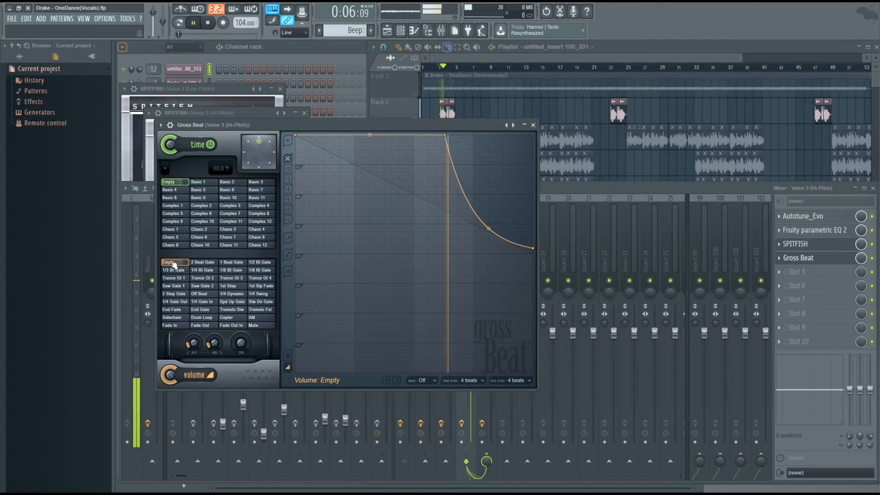
key(space)
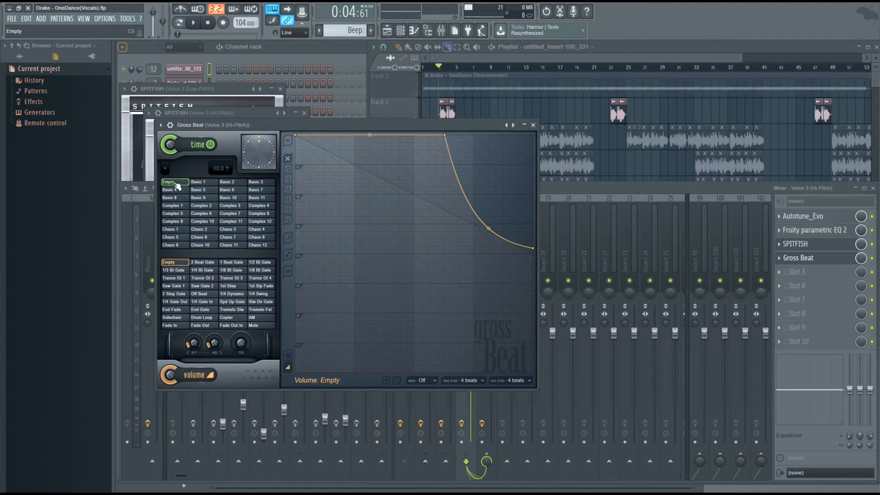
Step: Switch between Gross Beat's Empty time and Empty volume slots and reset the volume envelope to a flat line
click(172, 182)
click(182, 264)
click(179, 183)
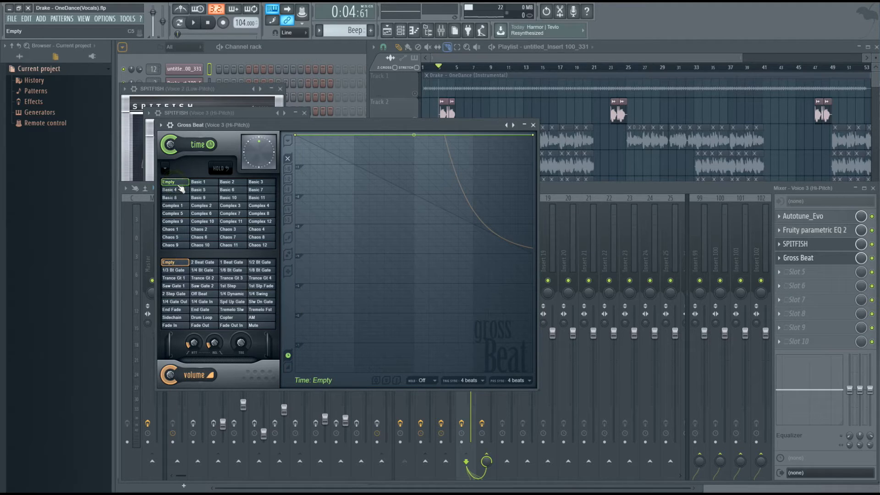
click(175, 263)
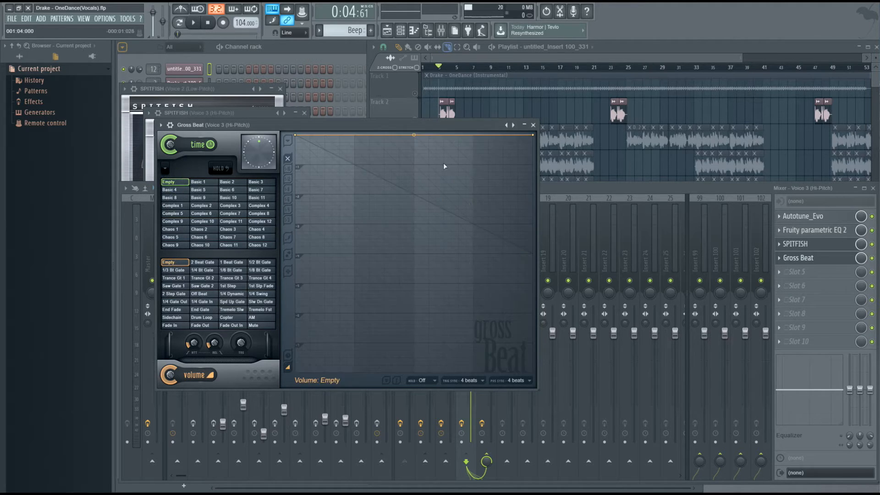
Step: Shape Gross Beat's Empty volume envelope to stay at full level for three beats and curve down to a partial level over the fourth
drag(535, 136, 532, 372)
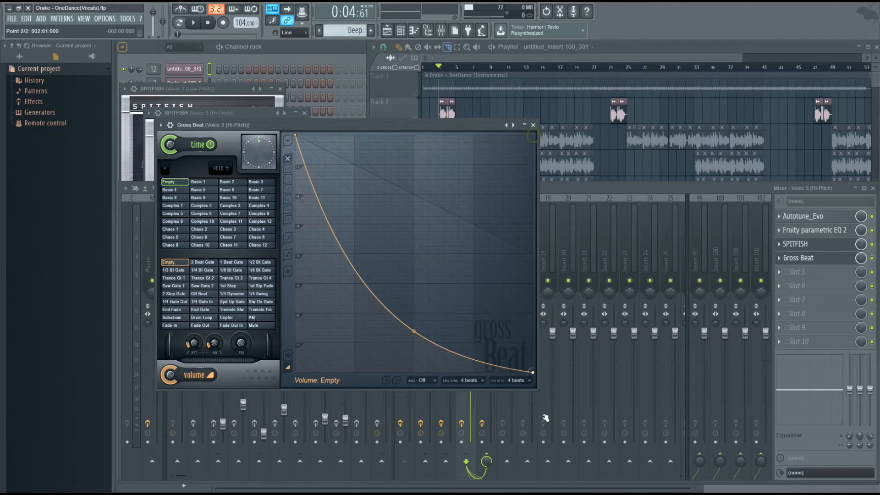
drag(478, 140, 474, 136)
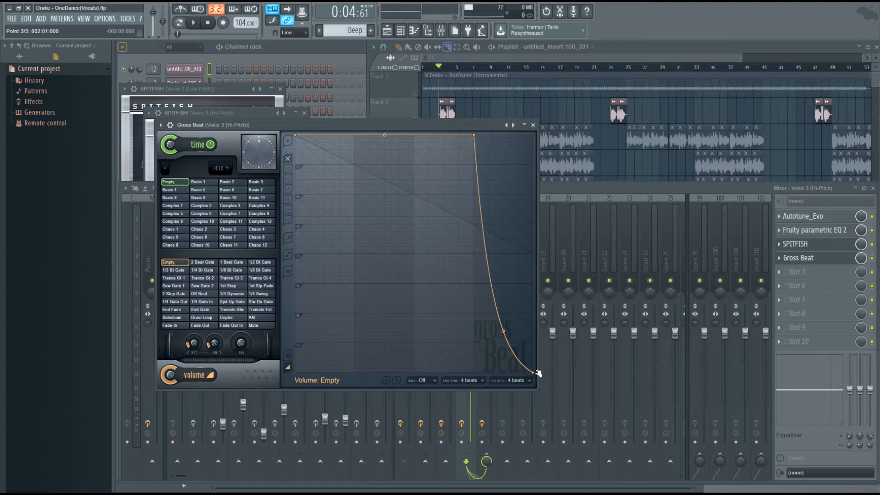
drag(532, 372, 544, 234)
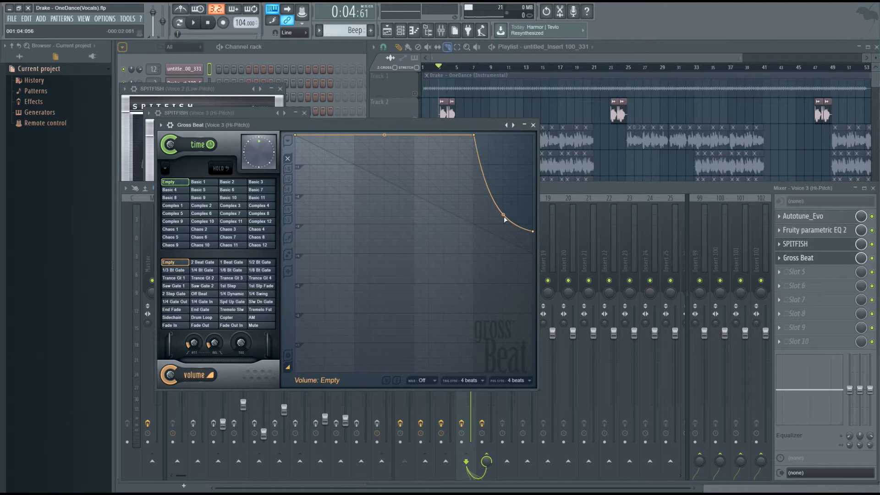
right_click(532, 231)
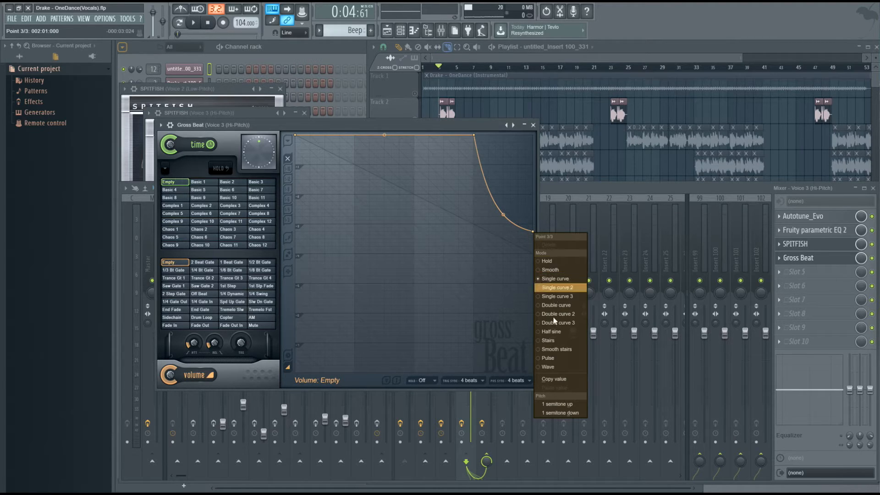
click(549, 278)
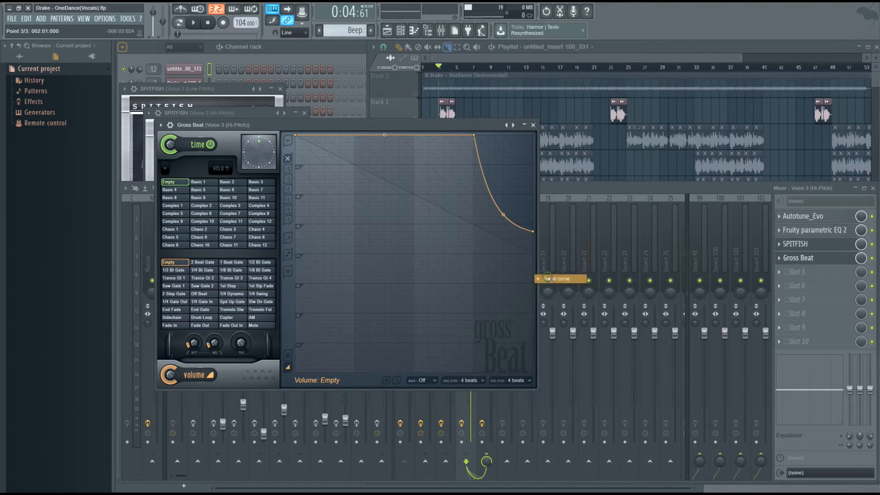
mouse_move(503, 214)
mouse_down()
mouse_move(504, 202)
mouse_move(503, 214)
mouse_up()
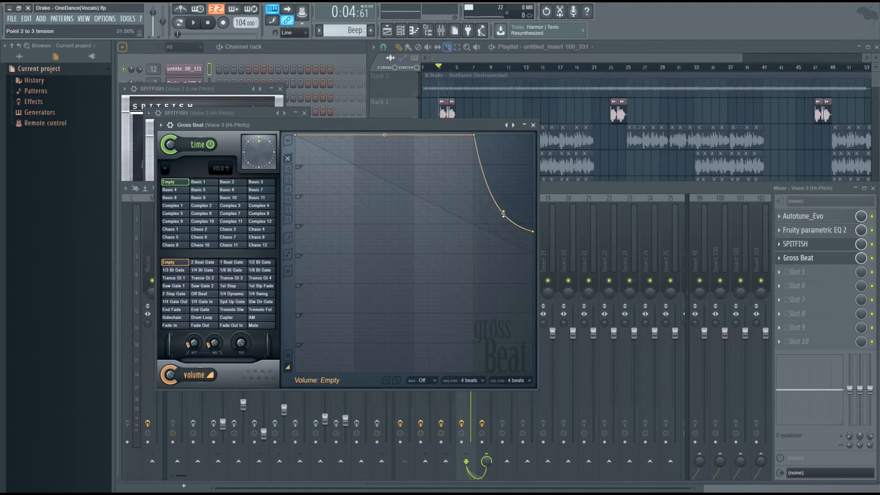
Step: Start the volume envelope's fade earlier, raise its end point slightly while auditioning the voices, and close Gross Beat
drag(474, 135, 431, 135)
key(space)
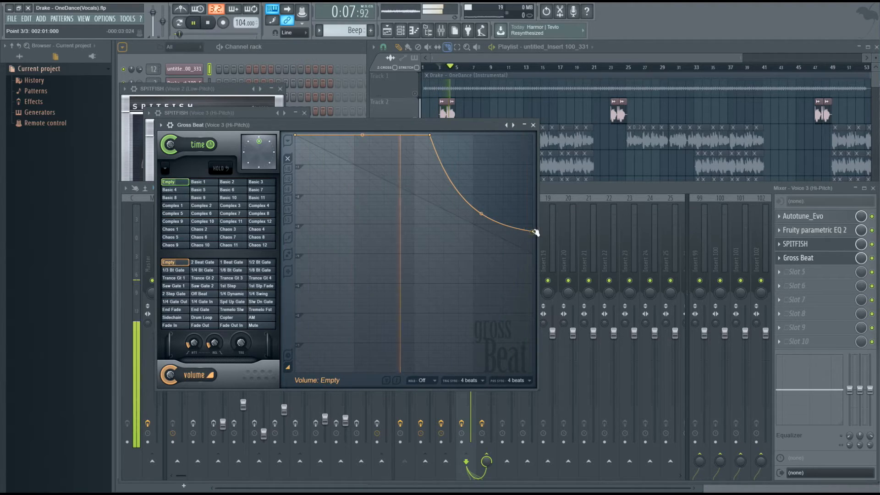
drag(532, 232, 533, 224)
key(space)
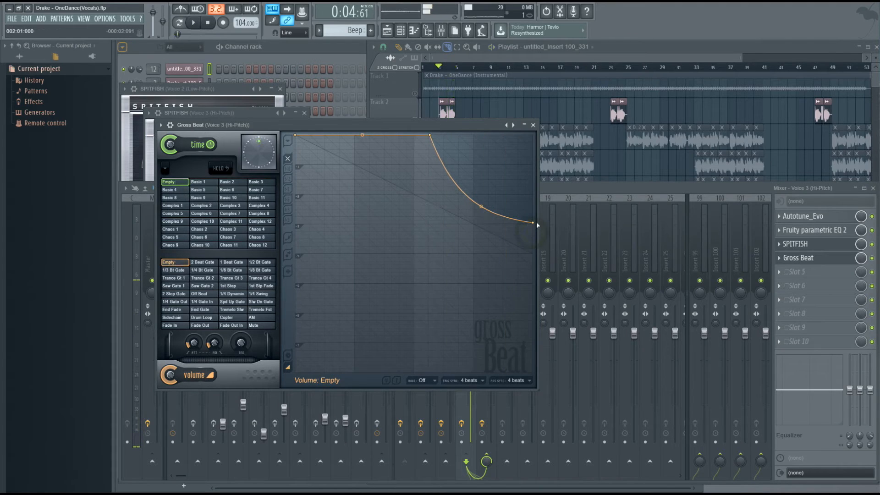
click(533, 125)
Step: Step through the Voice 1, Voice 2 and Voice 3 mixer tracks and select the AllVoices track they feed
click(486, 236)
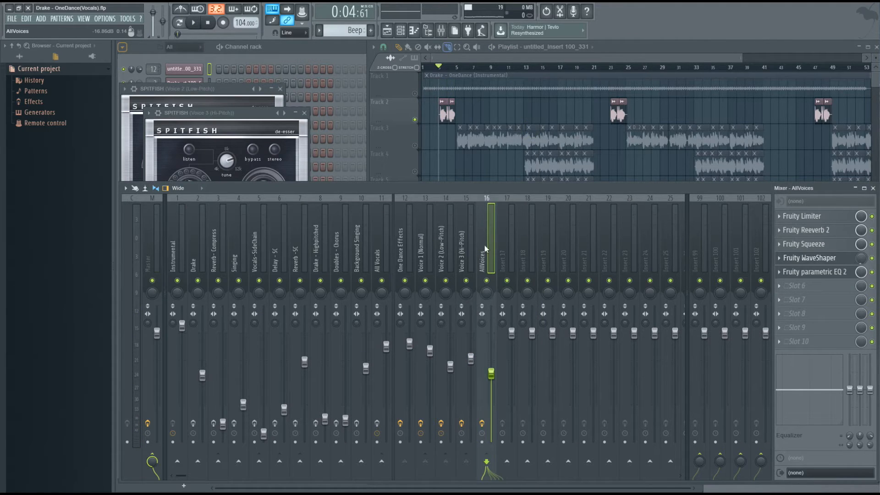
click(425, 253)
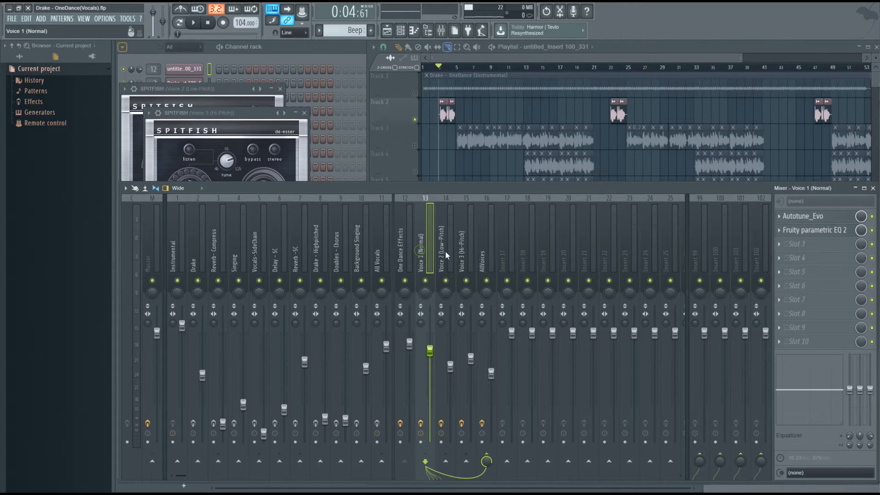
click(446, 252)
click(462, 254)
click(480, 250)
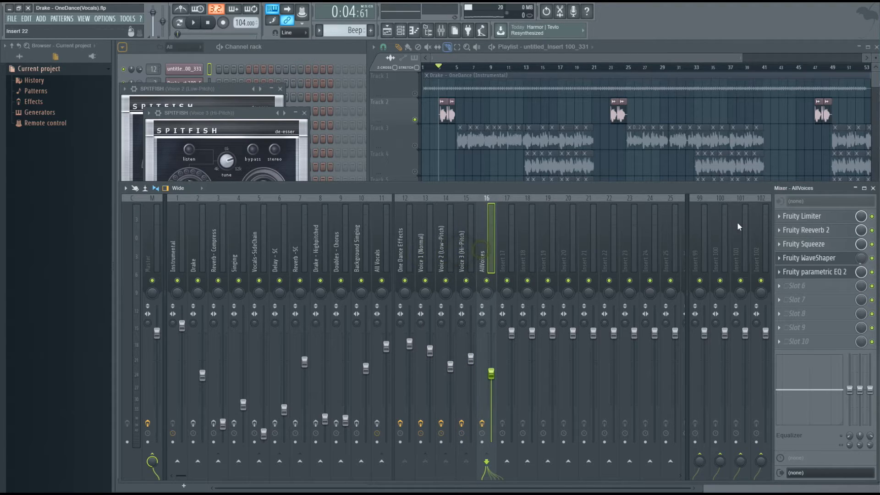
Step: Open the Fruity Limiter on AllVoices and audition the combined voices through its compressor
click(804, 219)
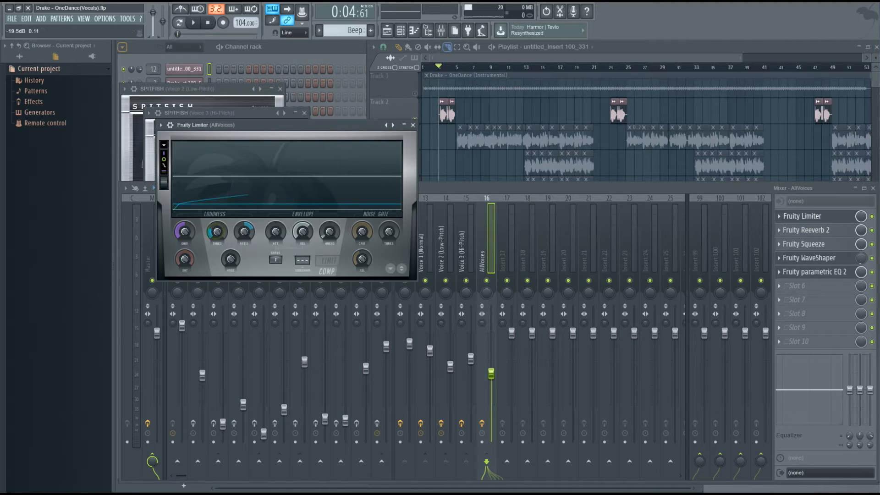
key(space)
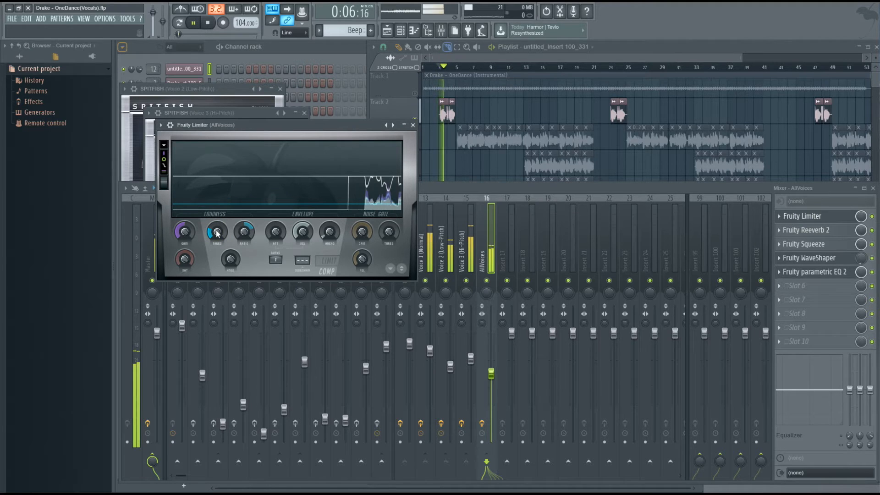
key(space)
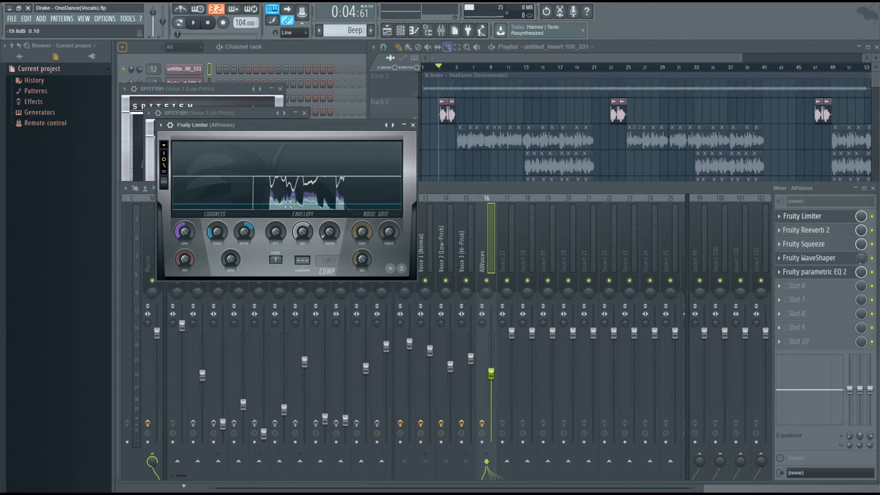
Step: Lower and raise the Fruity Limiter's compressor threshold, adjust its ratio, and close the plugin
drag(217, 232, 217, 261)
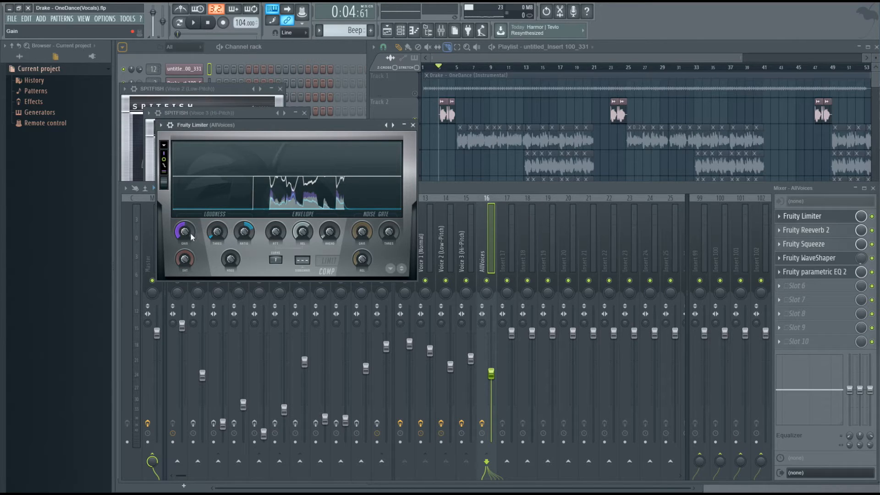
drag(218, 232, 217, 216)
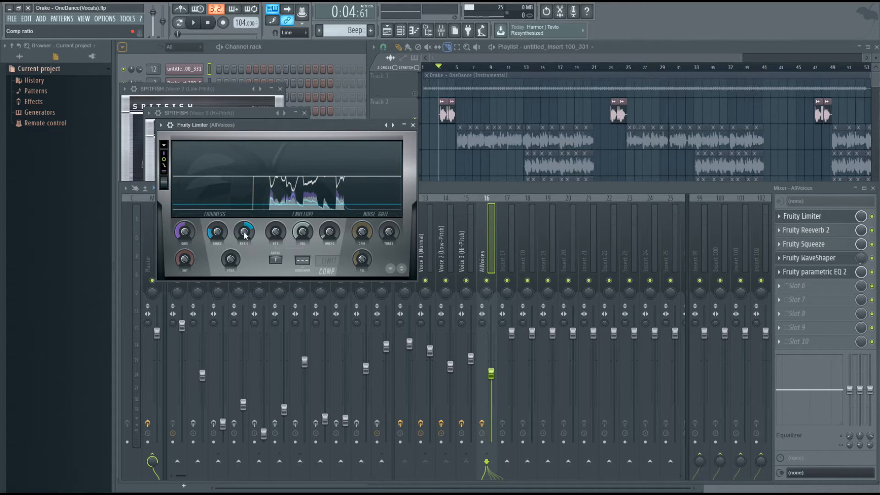
drag(245, 235, 246, 222)
click(413, 124)
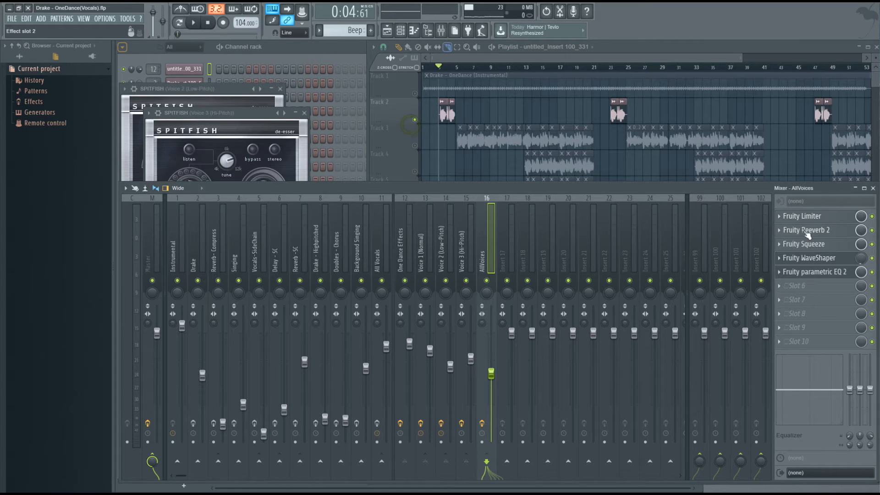
Step: Lower the wet level slightly in the AllVoices track's Fruity Reeverb 2 and close the plugin
click(807, 232)
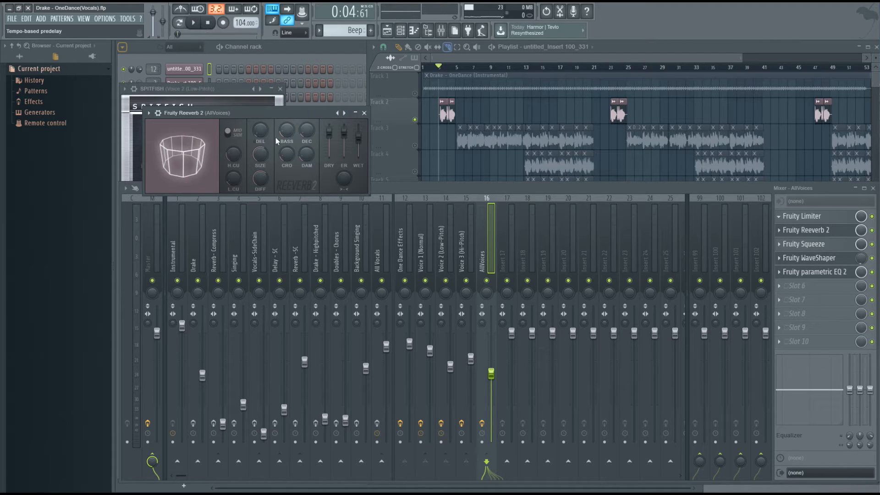
drag(358, 136, 359, 142)
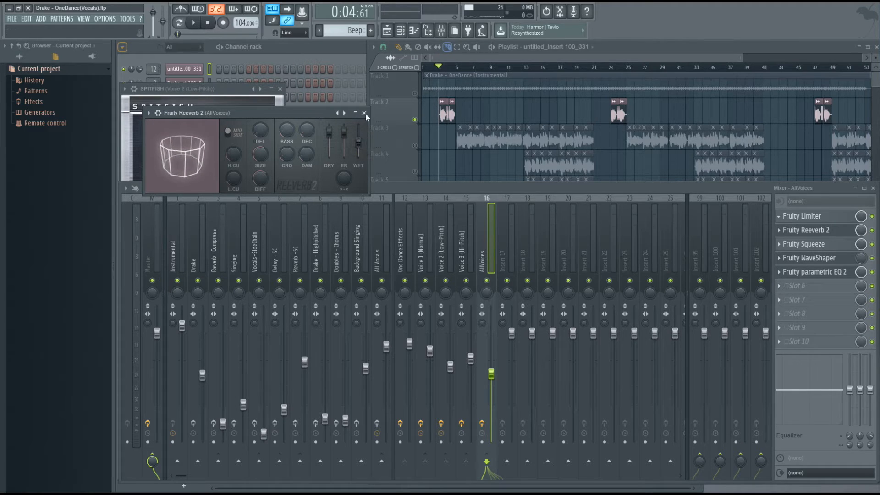
key(Escape)
Step: Load the Grit preset in Fruity Squeeze on AllVoices and lower its mix to 84.4% dry / 15.6% wet
click(831, 248)
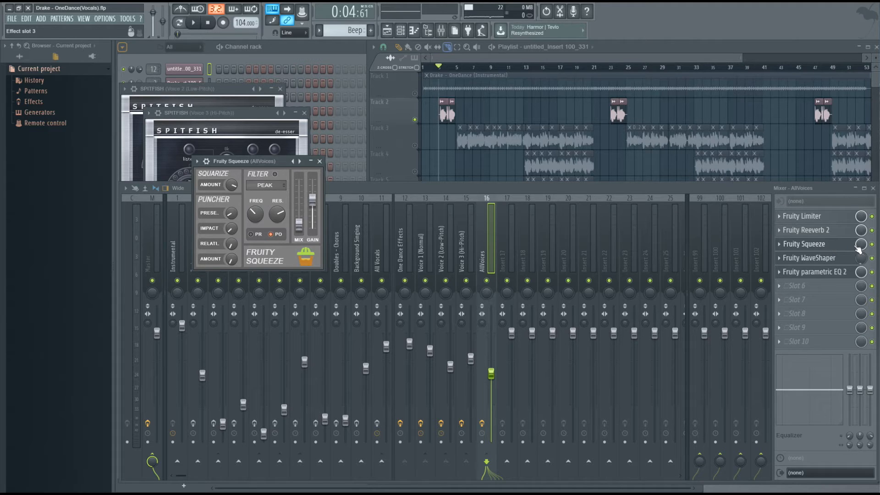
right_click(292, 161)
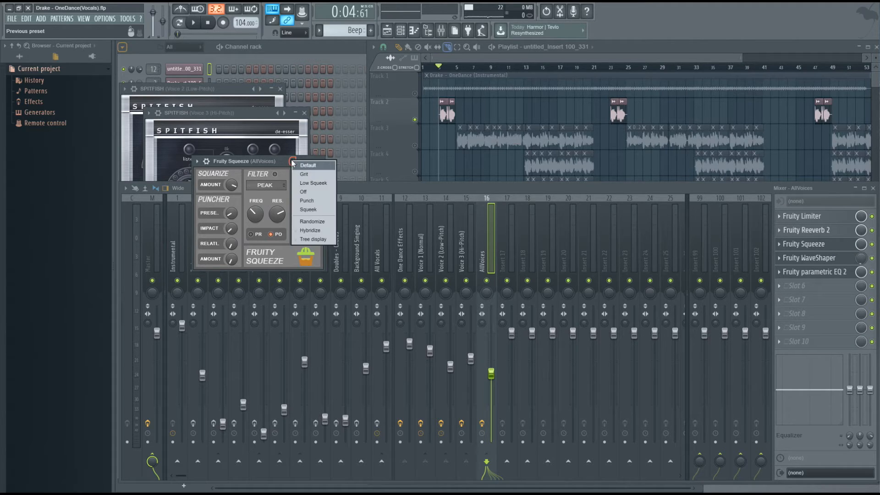
click(304, 174)
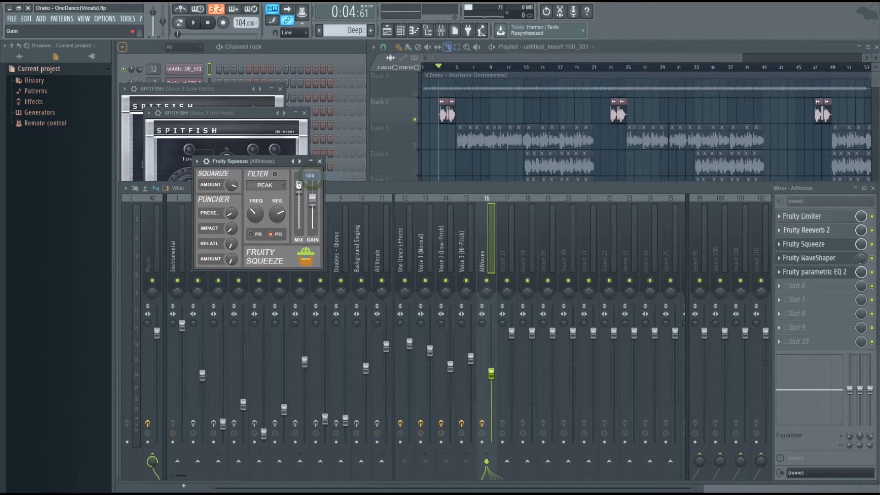
drag(302, 189, 302, 225)
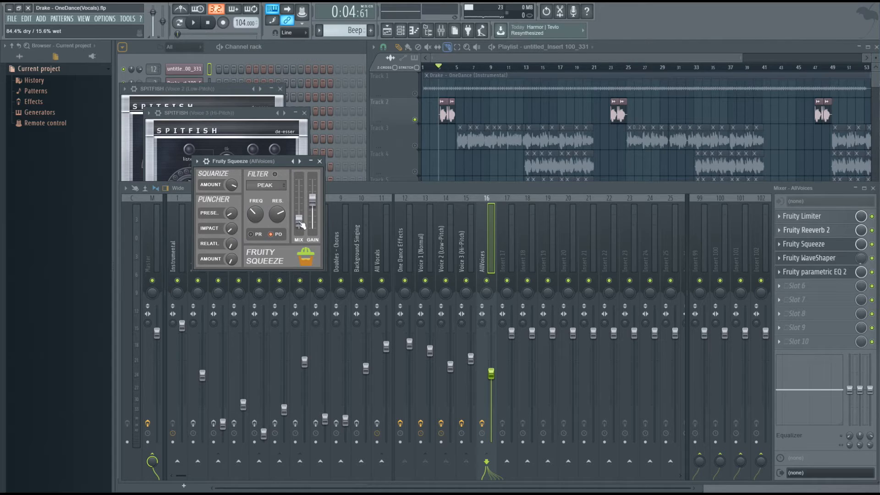
Step: Set the Fruity Squeeze mix to 90.6% dry / 9.4% wet during playback and close the plugin
key(space)
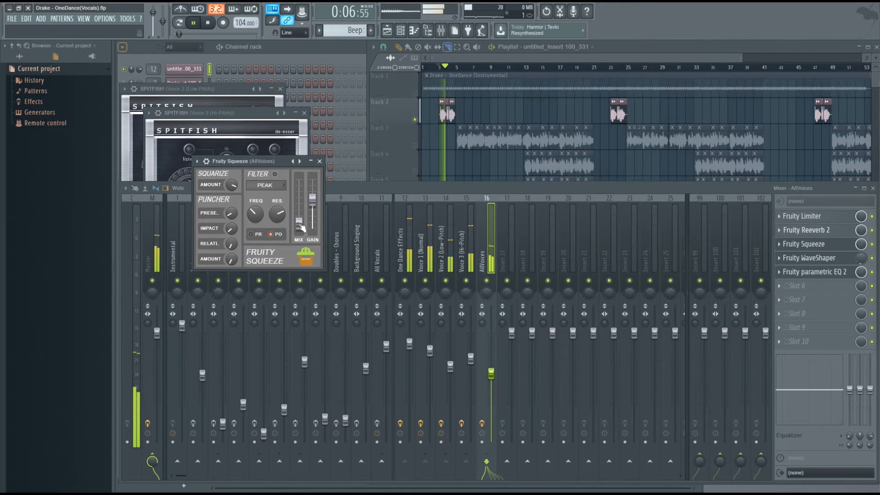
drag(300, 222, 302, 228)
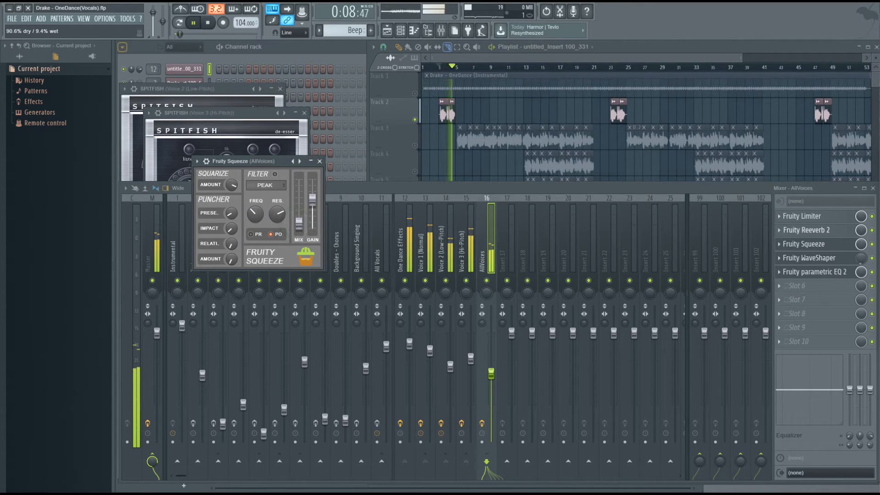
key(space)
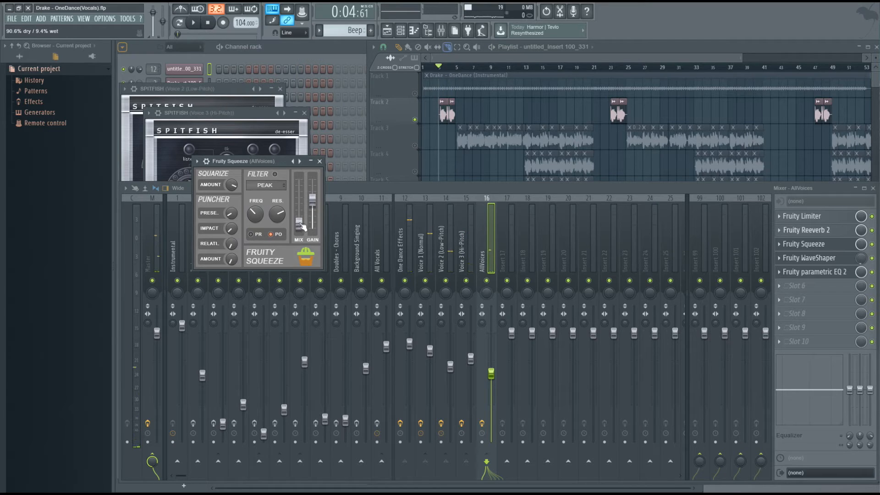
click(319, 161)
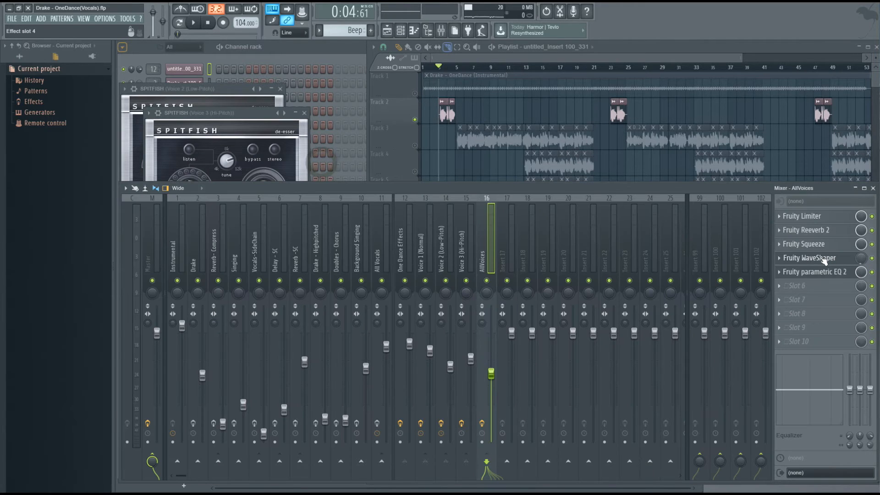
Step: Load the Fuzzy 2 preset in the Fruity WaveShaper on AllVoices
click(822, 259)
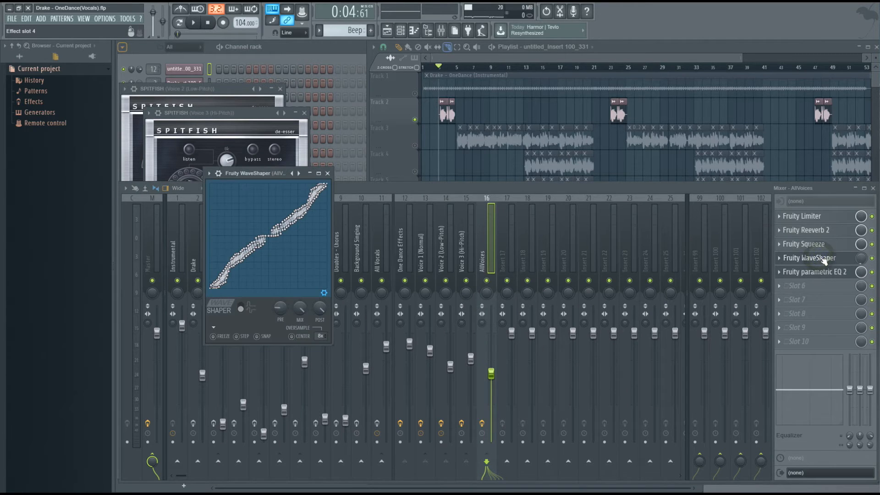
right_click(292, 173)
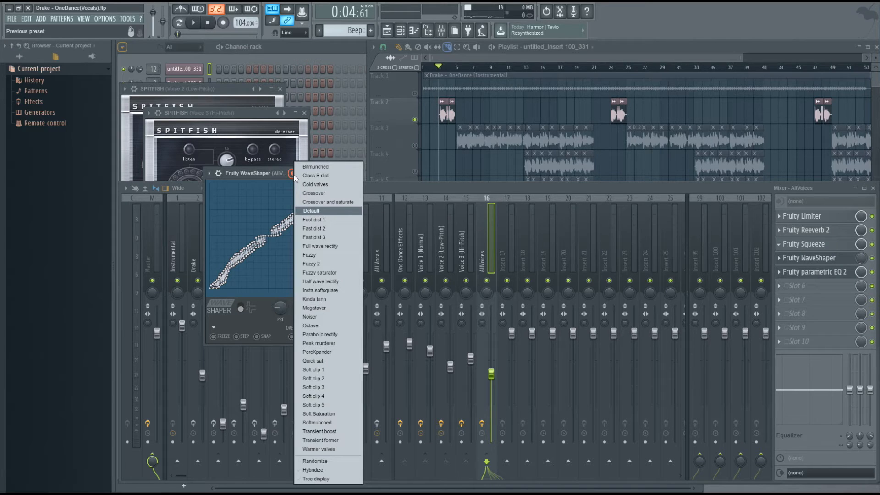
click(294, 176)
right_click(291, 173)
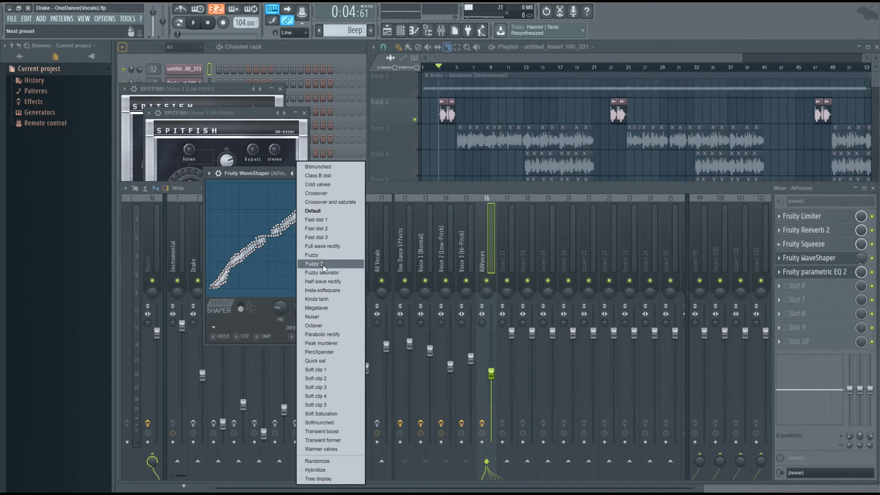
click(322, 265)
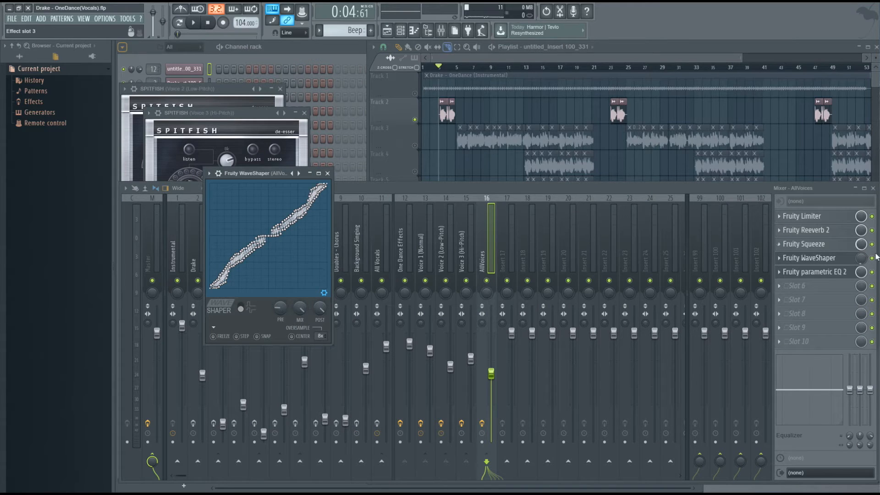
Step: Set the Fruity WaveShaper slot's mix level to 5% on AllVoices and audition the voices
drag(861, 258, 861, 239)
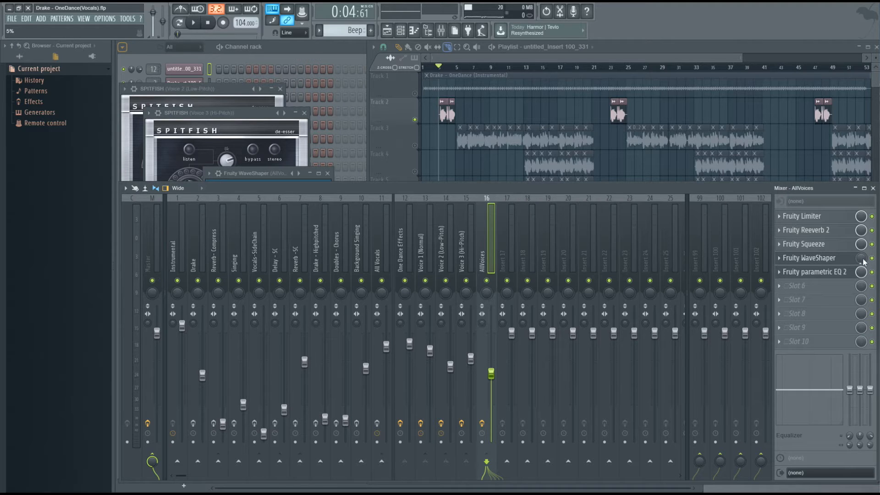
key(space)
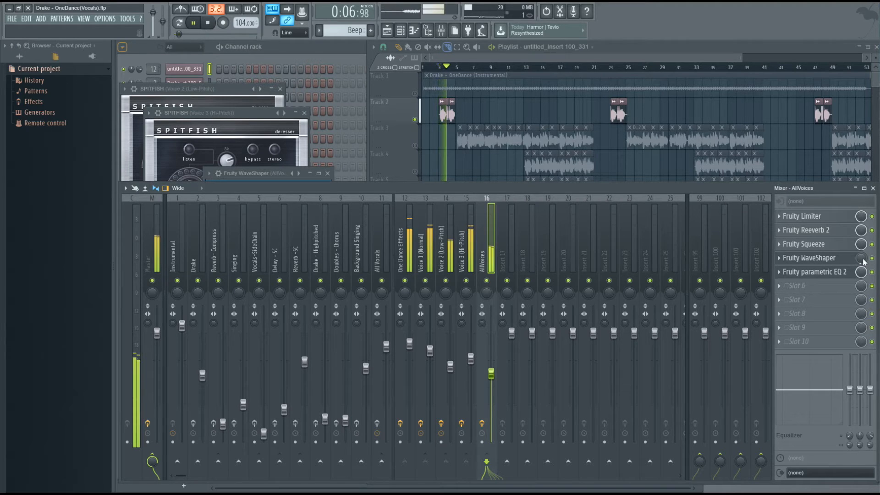
key(space)
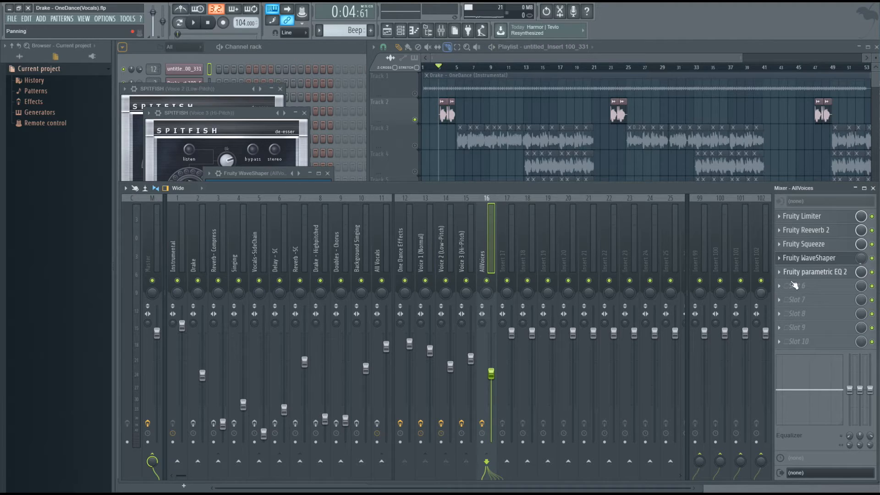
Step: Review the band 6 boost in Fruity Parametric EQ 2 on AllVoices and close the plugin
click(805, 272)
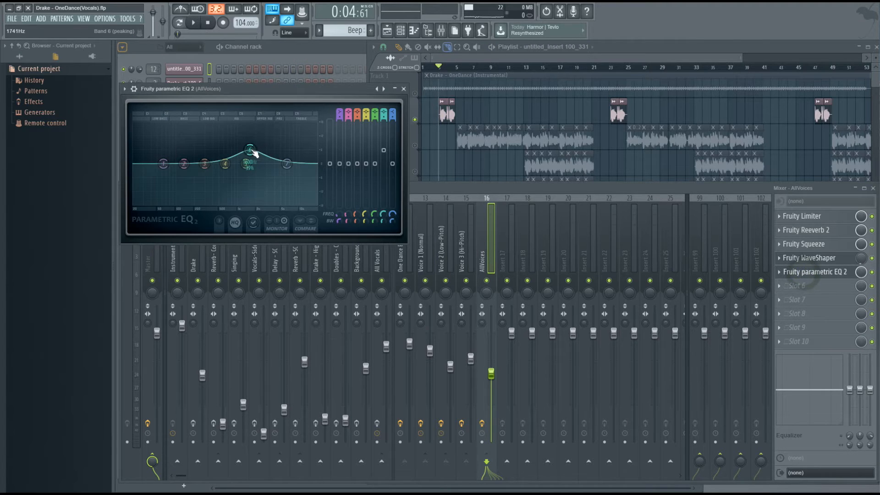
click(403, 89)
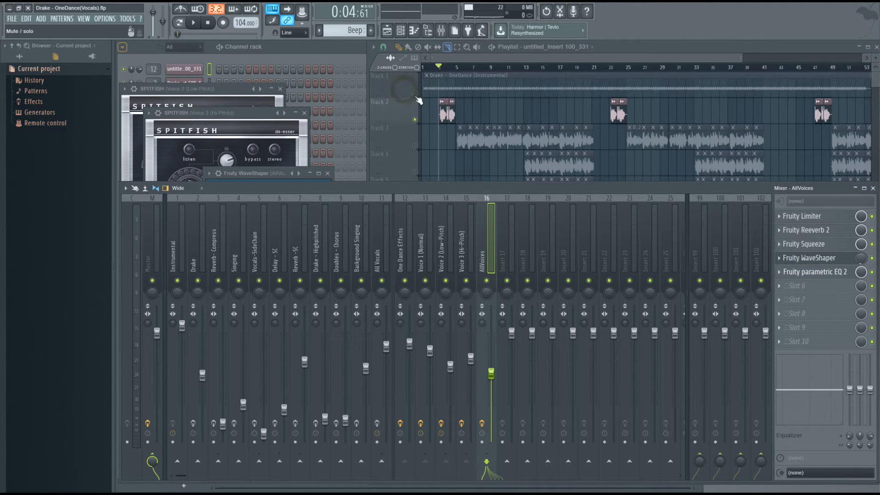
Step: Bring the playlist to the front and end the Track 2 solo by unmuting all tracks
click(417, 97)
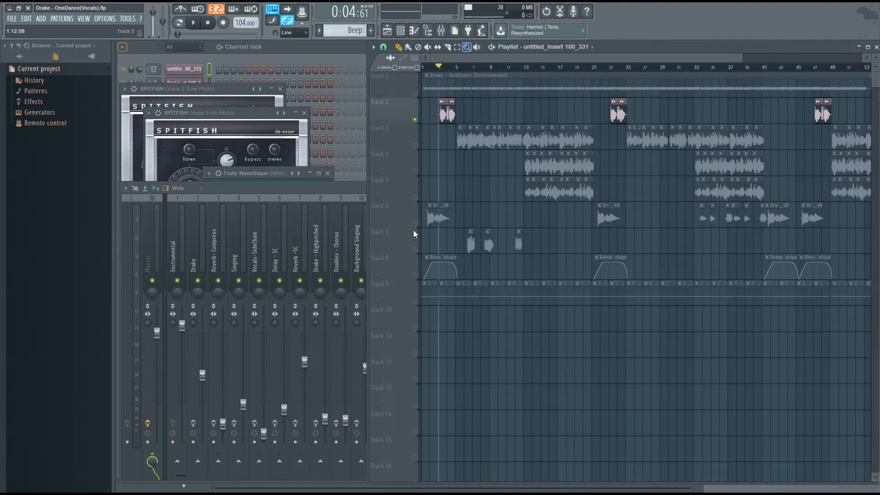
right_click(417, 224)
right_click(417, 224)
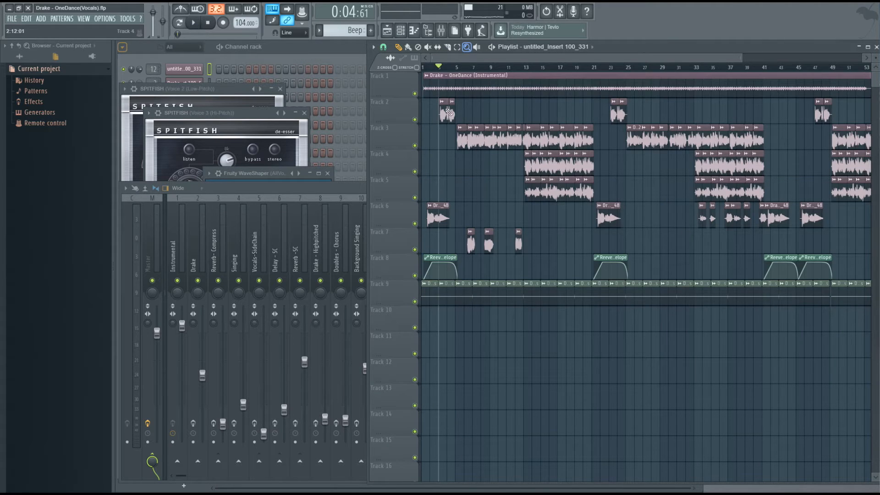
Step: Place the playhead near bar 1 and audition the intro vocals with the instrumental
click(427, 68)
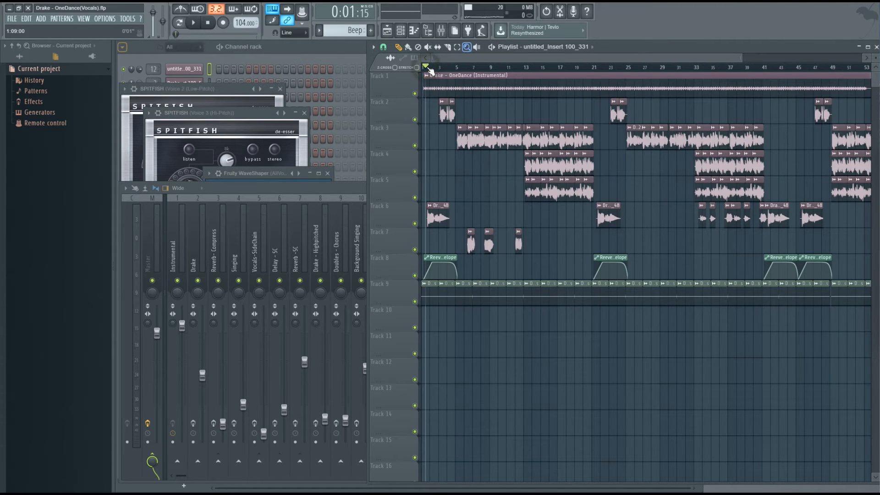
key(space)
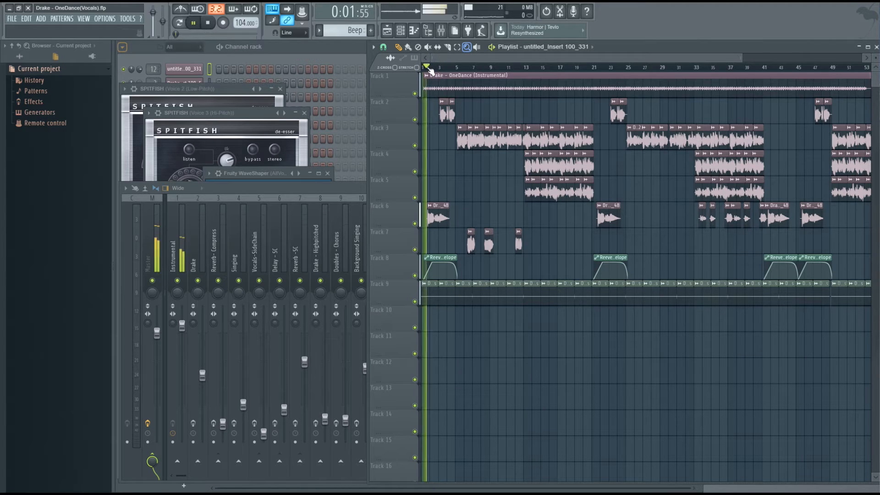
key(space)
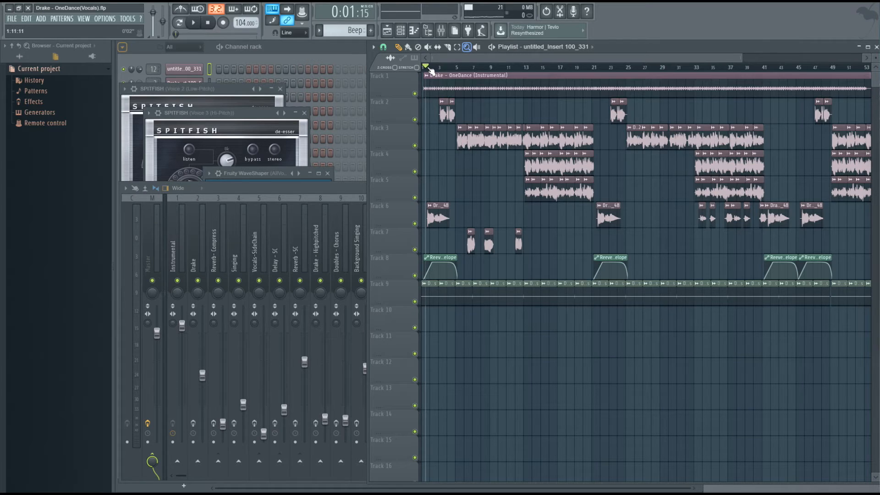
key(space)
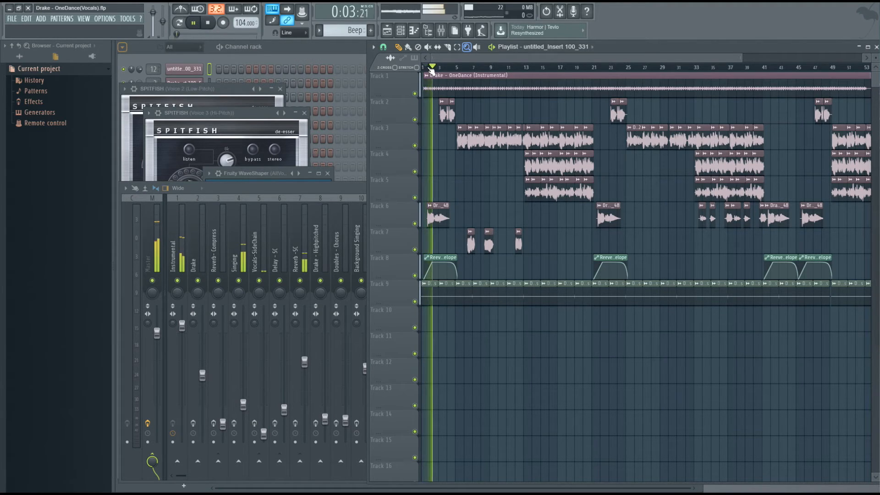
key(space)
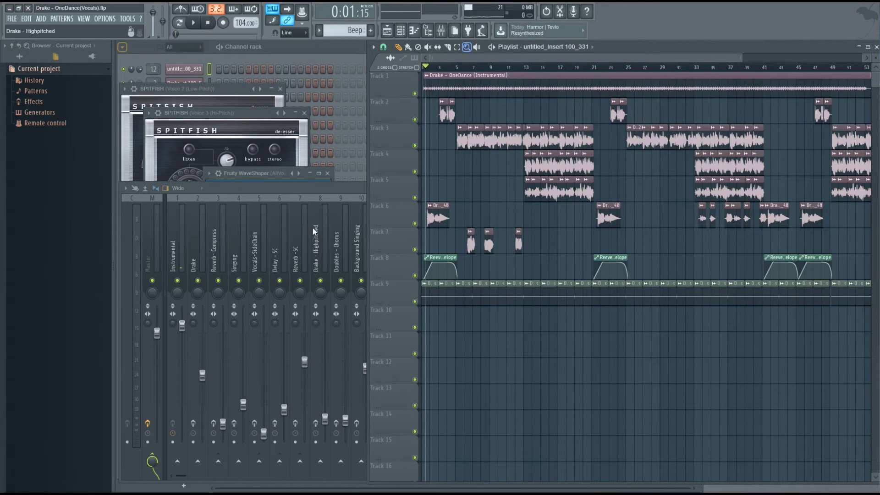
Step: Enable the effect slots on the Singing mixer track used by the first Track 6 clip and audition it
double_click(438, 219)
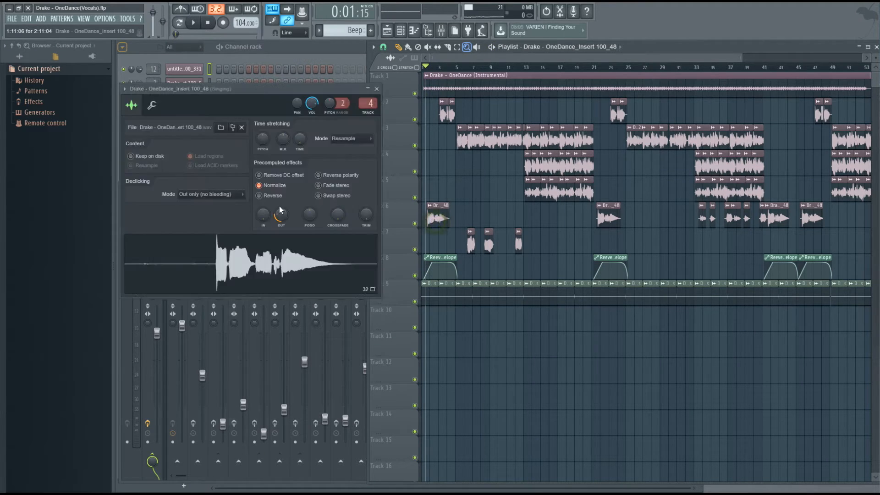
click(370, 103)
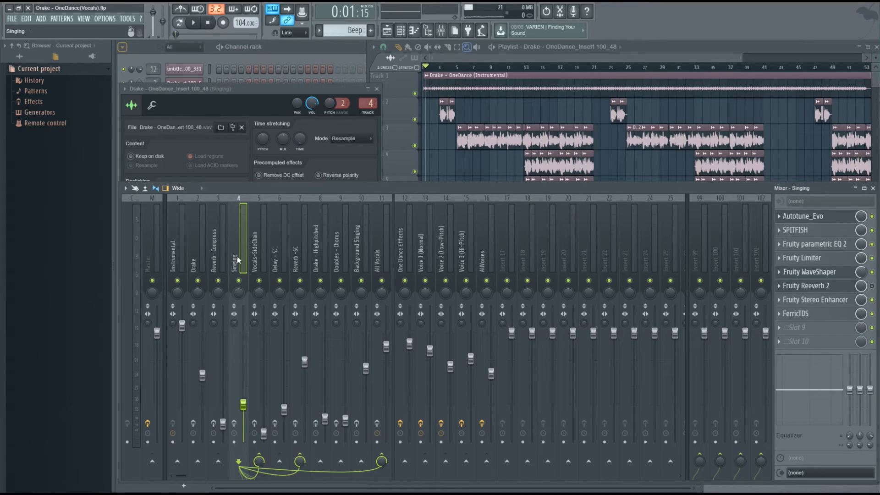
click(234, 424)
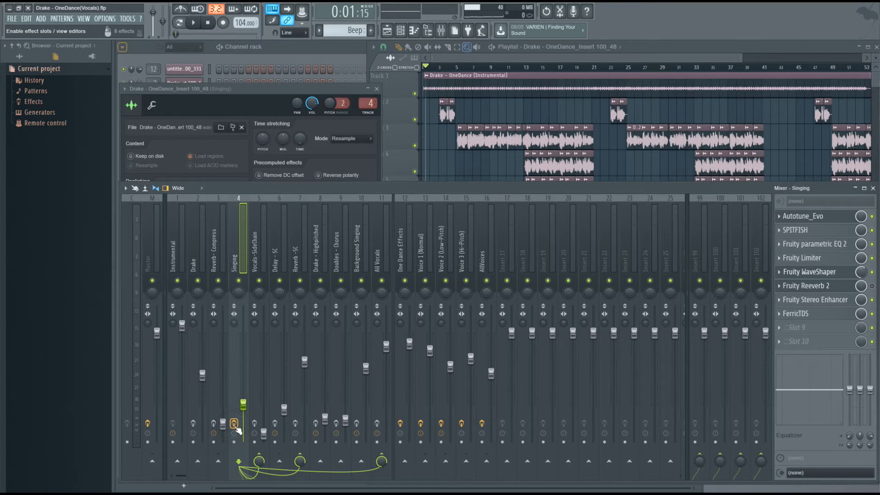
key(space)
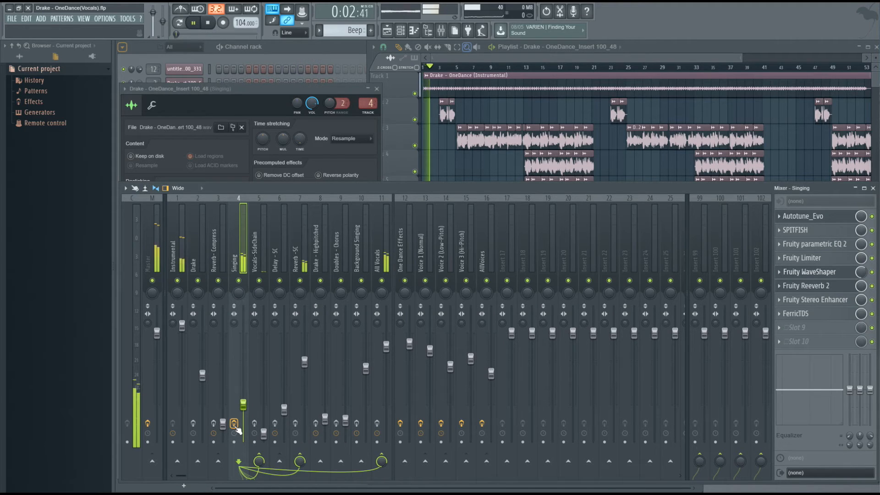
key(space)
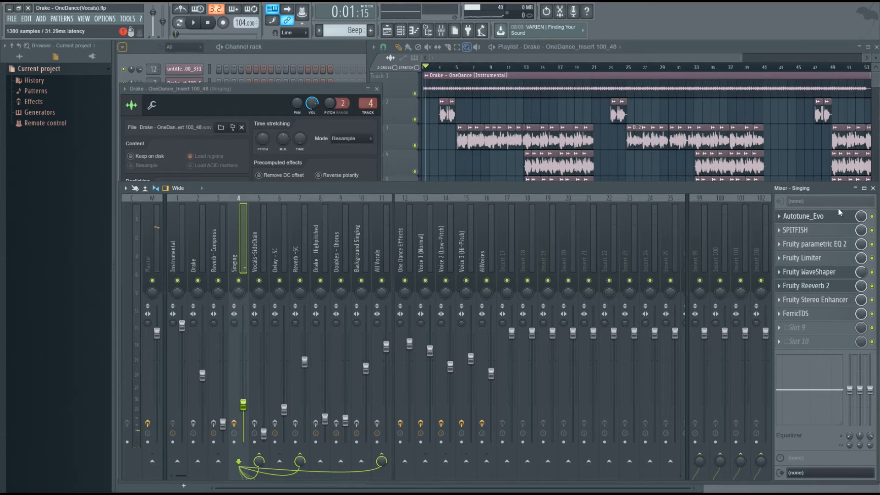
Step: Examine the Autotune_Evo key, scale and retune speed and the SPITFISH de-esser settings on Singing, closing both plugins
click(819, 215)
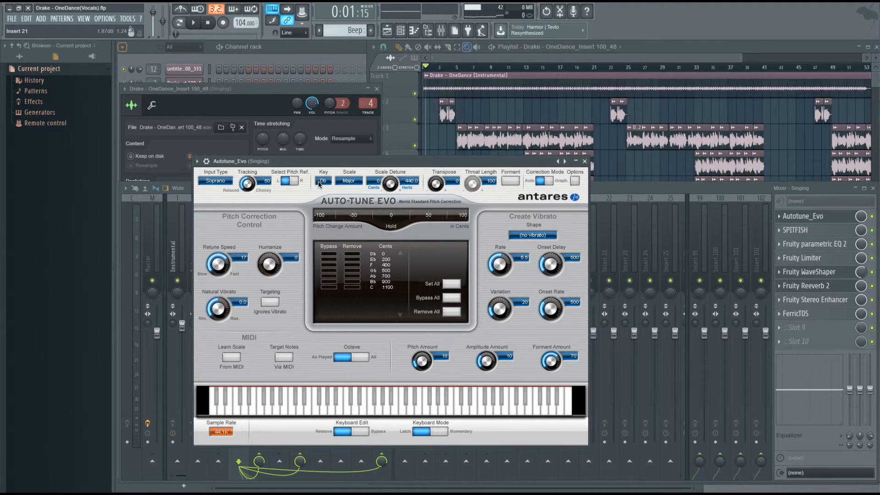
drag(220, 265, 218, 266)
drag(218, 265, 225, 299)
scroll(219, 272, up, 2)
click(586, 162)
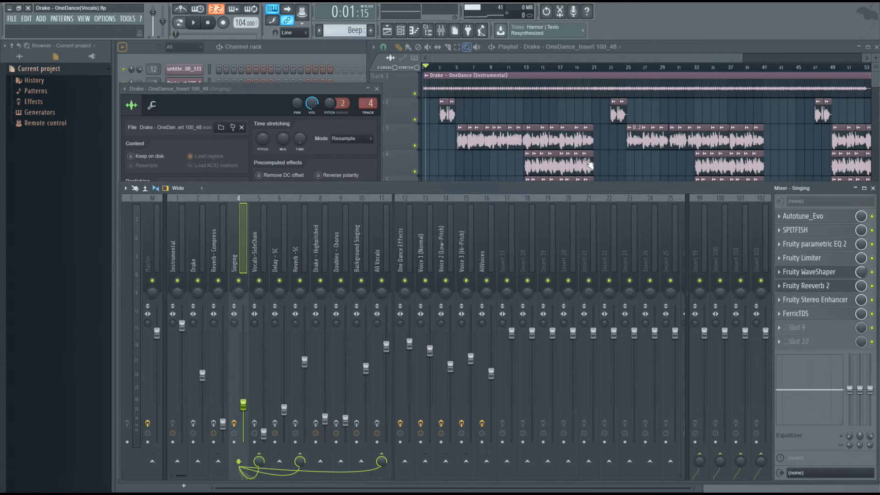
click(818, 233)
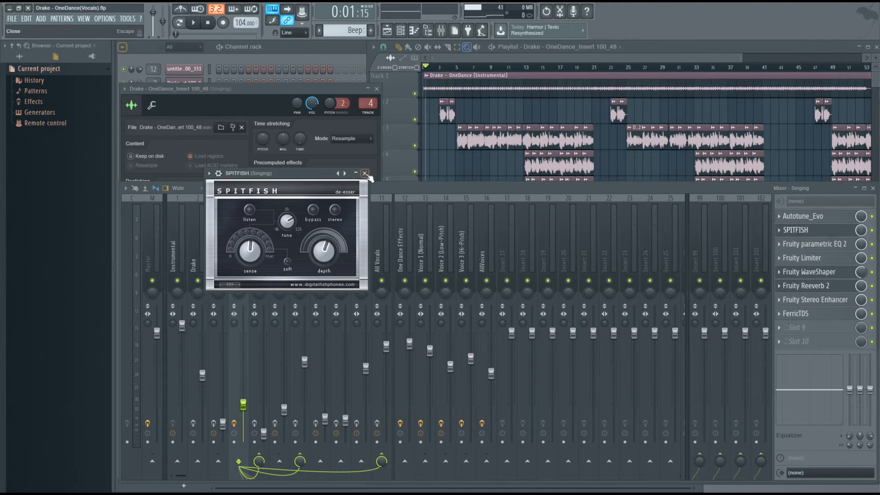
click(364, 174)
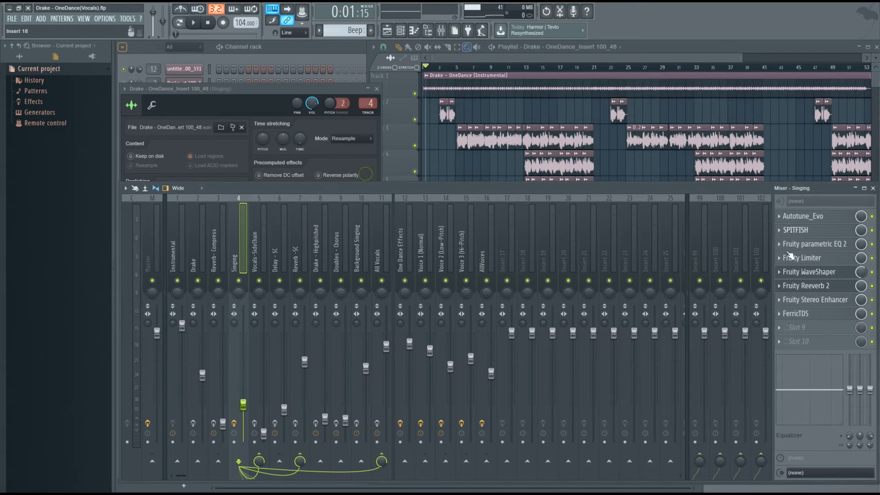
Step: Check the band 1 filter options in Singing's Fruity Parametric EQ 2 and move its high-pass cutoff to about 540 Hz
click(808, 247)
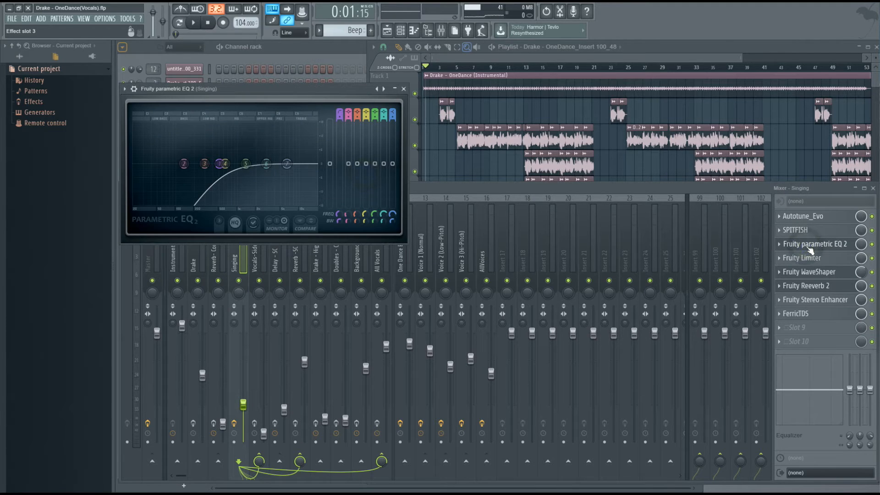
right_click(220, 166)
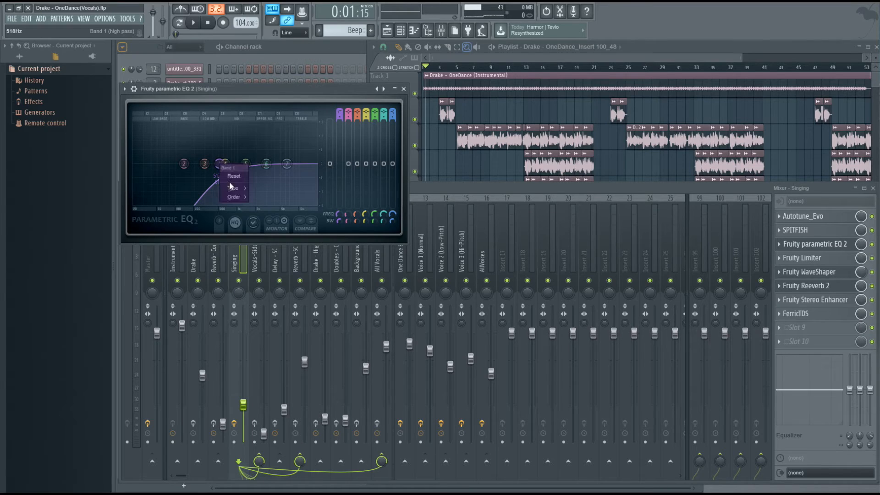
mouse_move(233, 189)
click(263, 215)
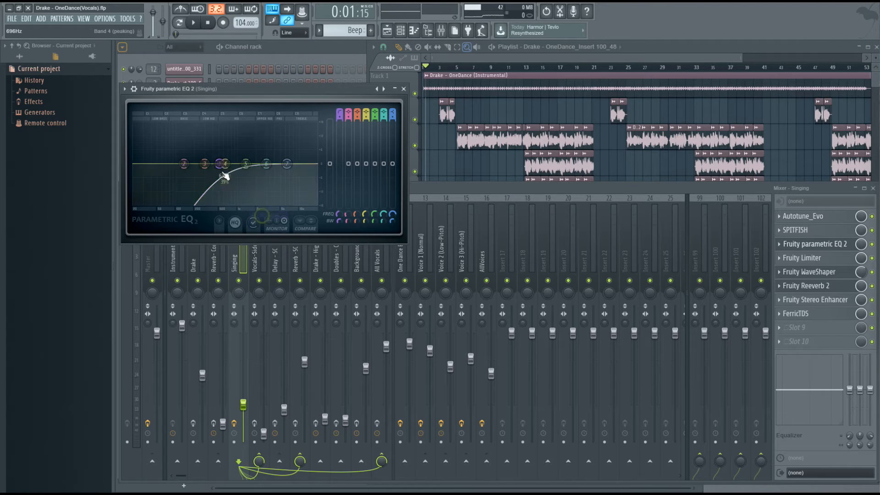
right_click(221, 166)
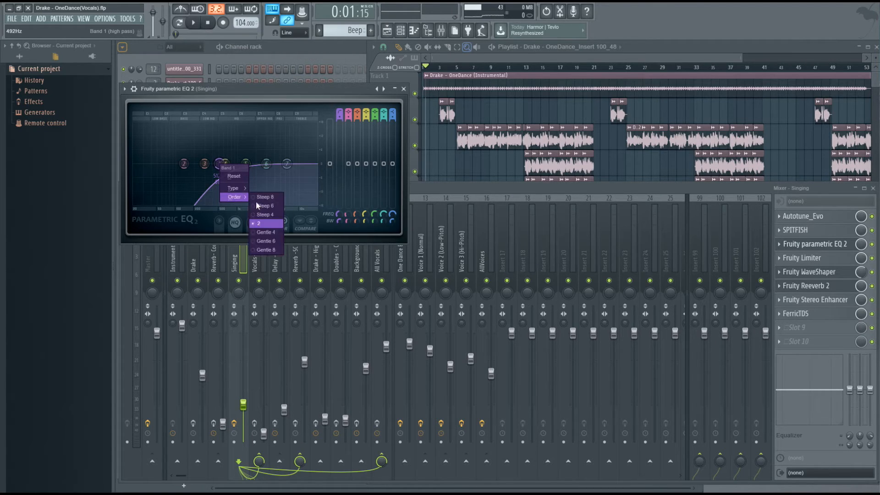
click(266, 250)
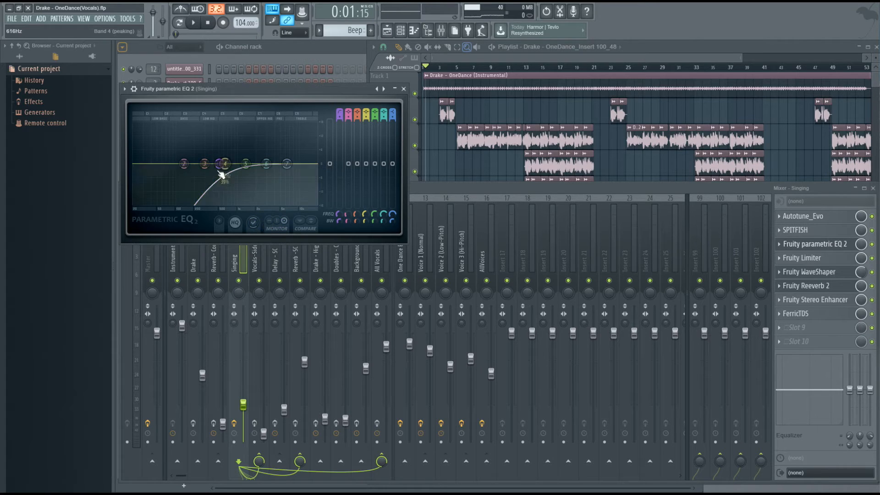
drag(219, 166, 222, 166)
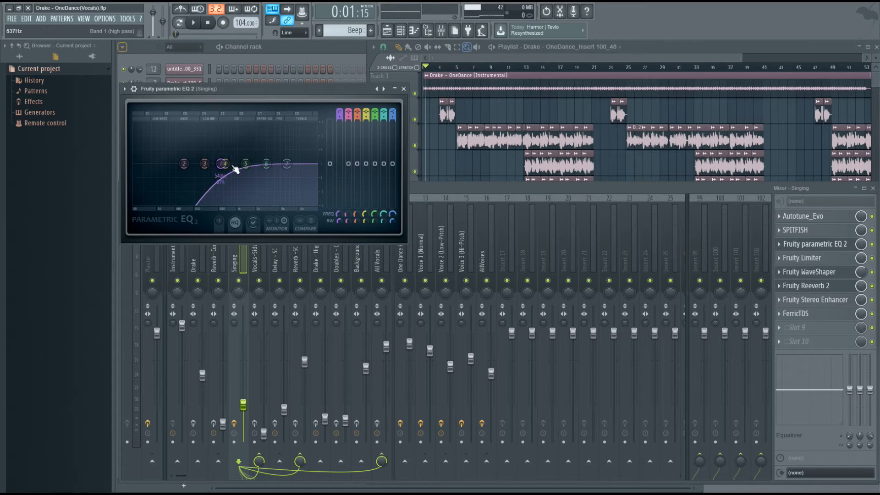
click(403, 90)
Step: Examine the compressor threshold and ratio in Fruity Limiter on Singing and close the plugin
click(800, 258)
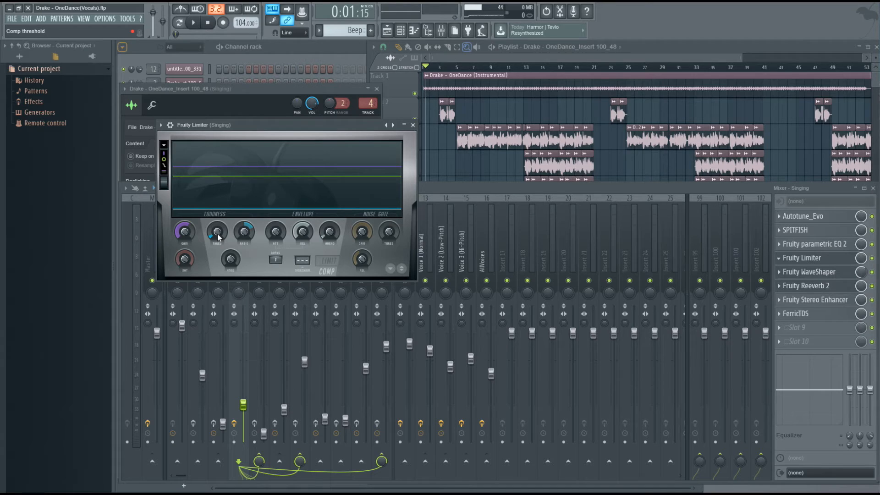
drag(216, 235, 245, 229)
click(412, 125)
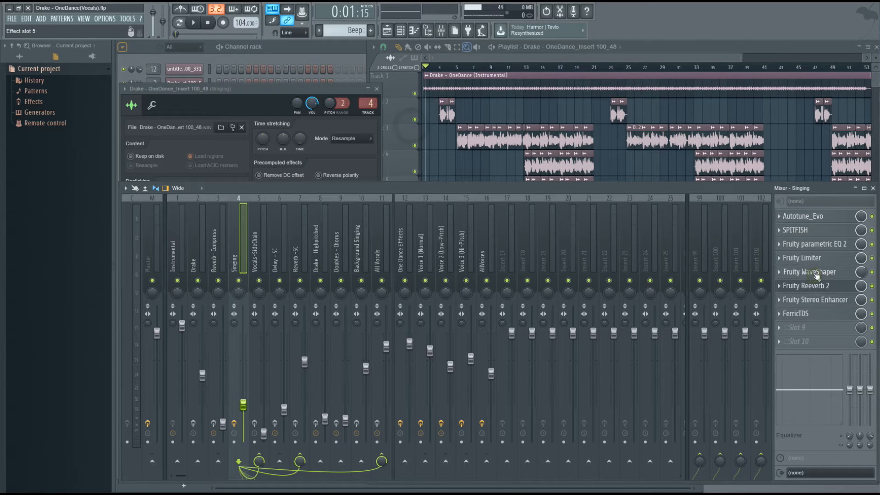
Step: Load the Fast dirt preset in Fruity WaveShaper on Singing and close the plugin
click(809, 272)
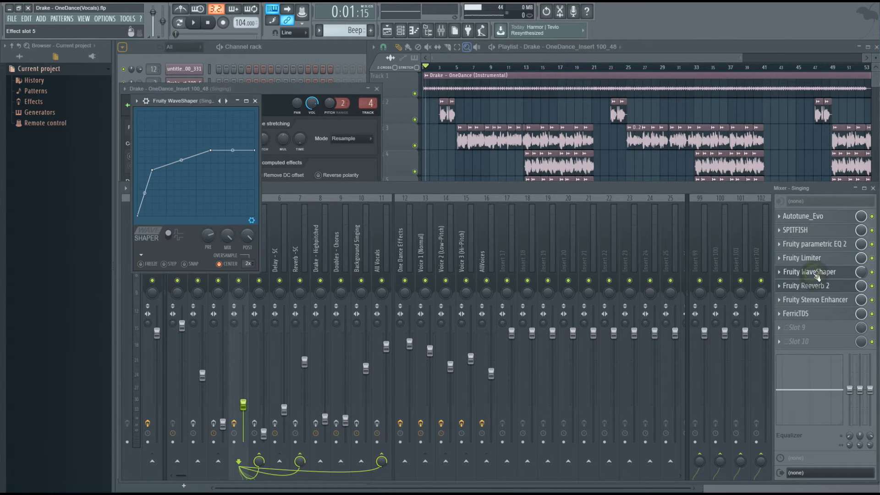
right_click(226, 101)
click(256, 175)
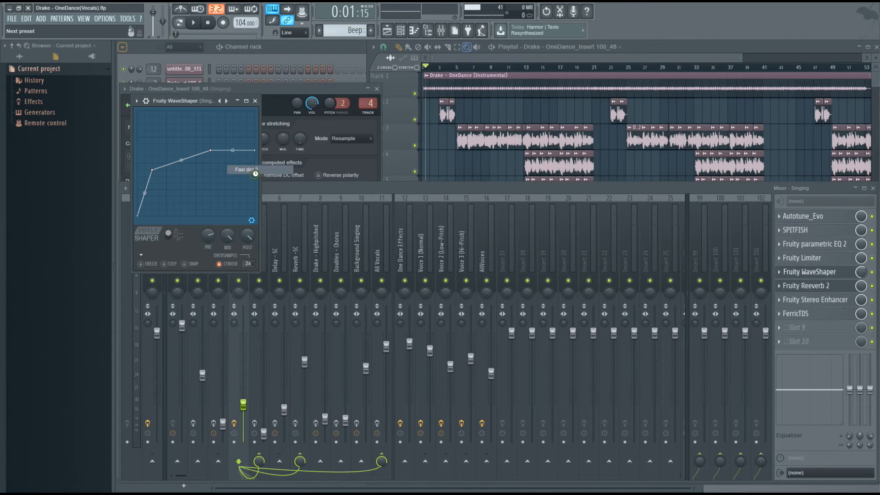
click(256, 101)
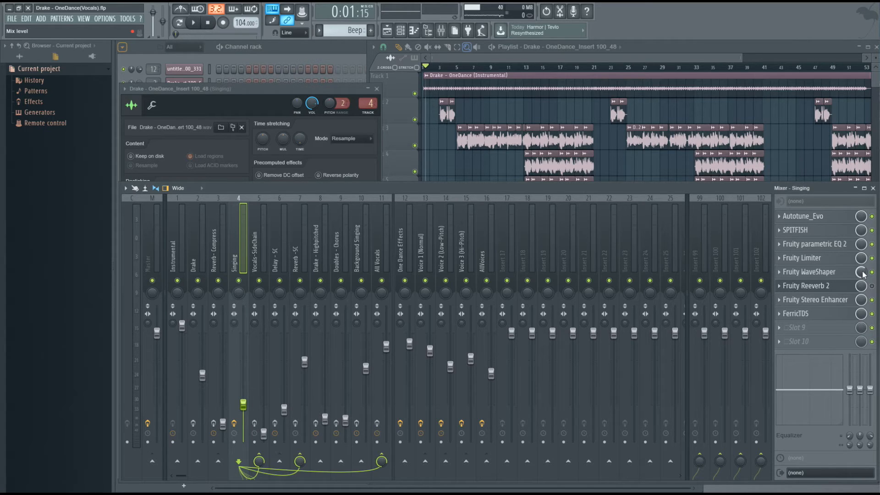
Step: Audition the Singing track with Fruity Reeverb 2 open and switch off the reverb's effect slot
click(830, 287)
key(space)
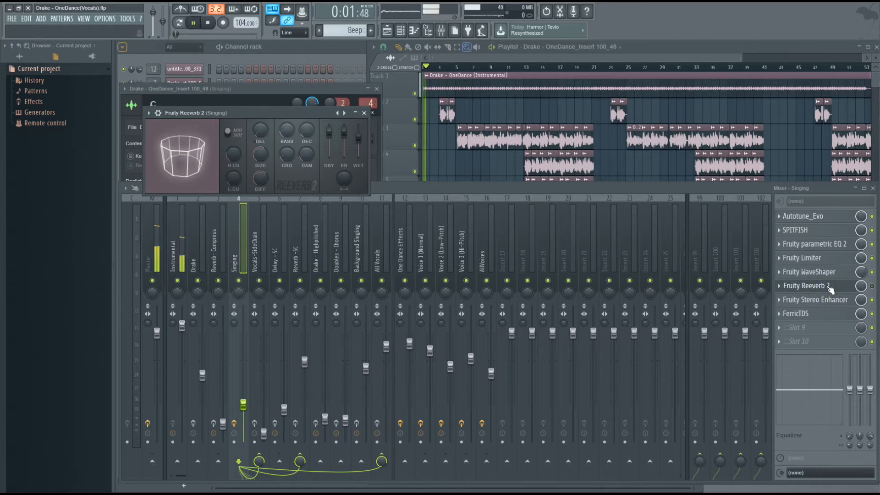
key(space)
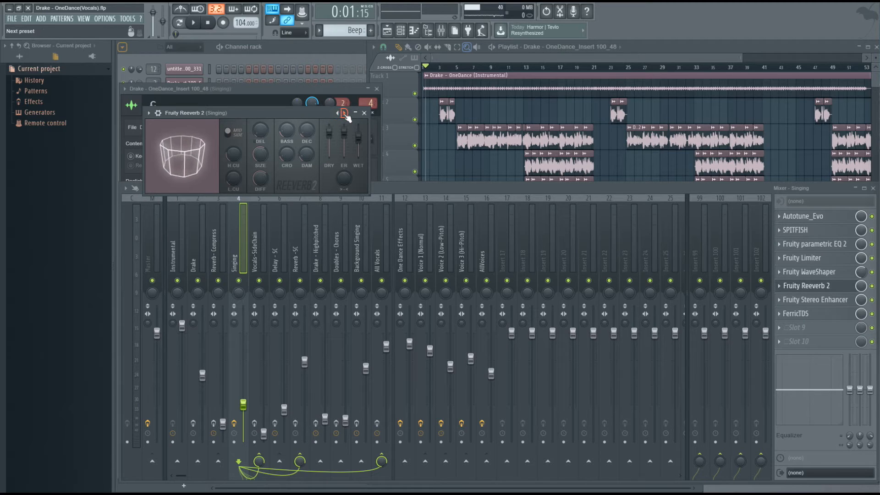
click(872, 287)
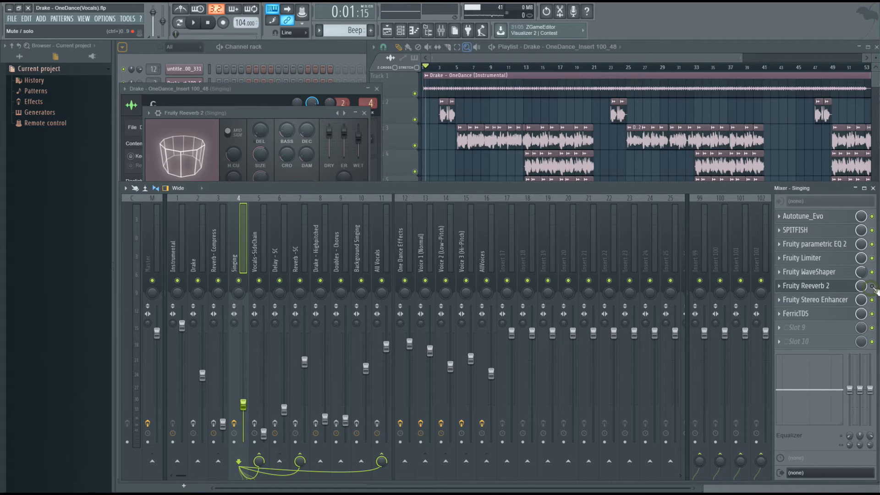
Step: Return to the playlist and replay the opening Track 6 vocal clip with its reverb automation
click(513, 57)
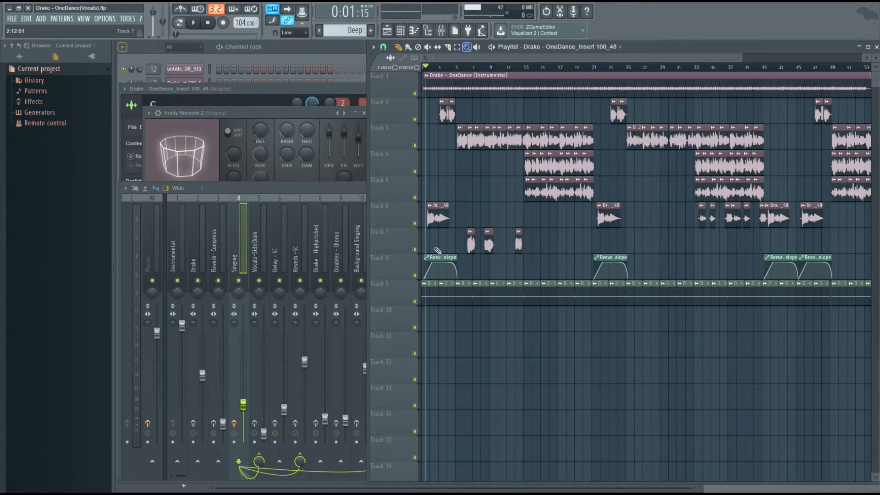
key(space)
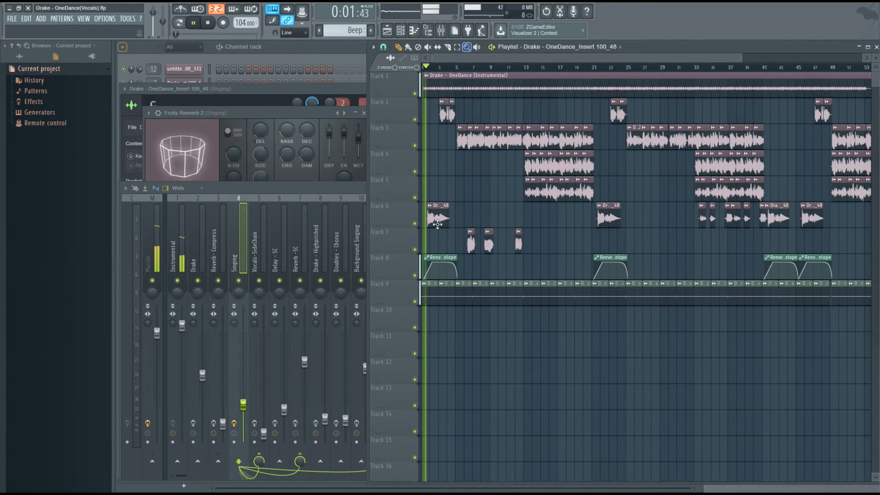
key(space)
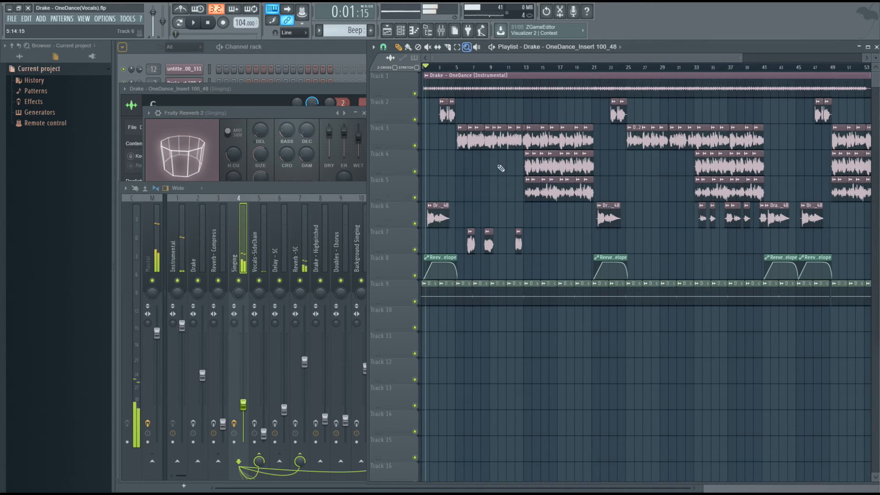
Step: Create an automation clip for the on/off switch of Fruity Reeverb 2's slot on Singing
click(527, 68)
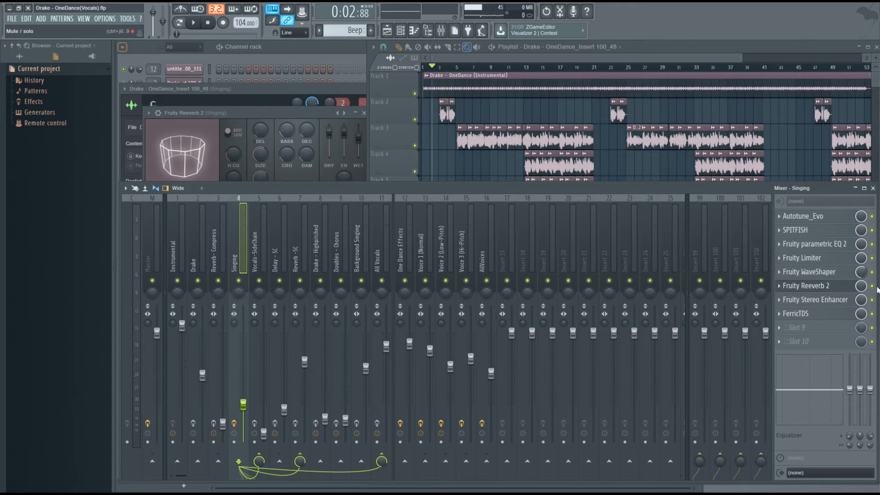
right_click(873, 286)
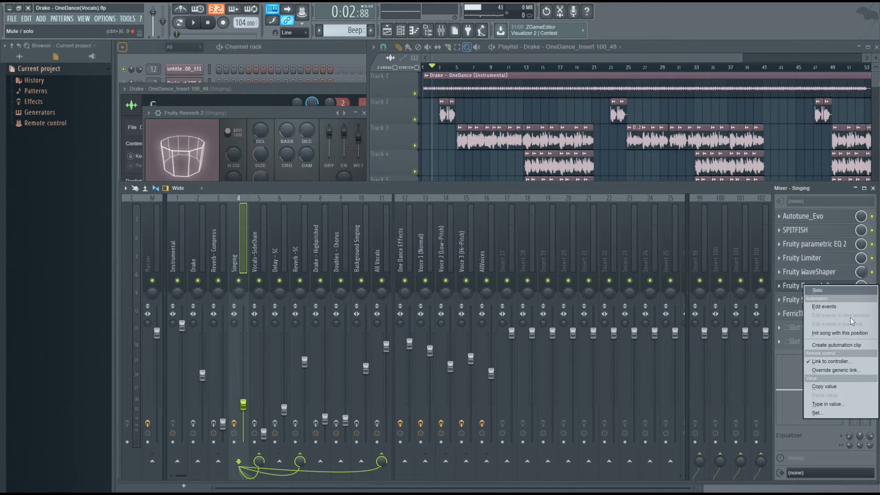
click(825, 345)
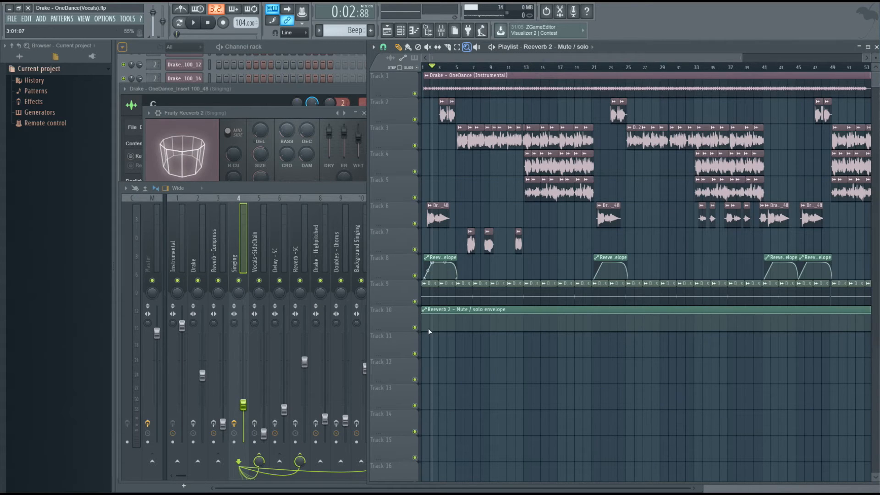
Step: Shape the Track 10 reverb switch envelope to rise and fall over the first four bars, and delete the clip
mouse_move(446, 309)
mouse_down()
mouse_move(442, 407)
mouse_move(437, 310)
mouse_up()
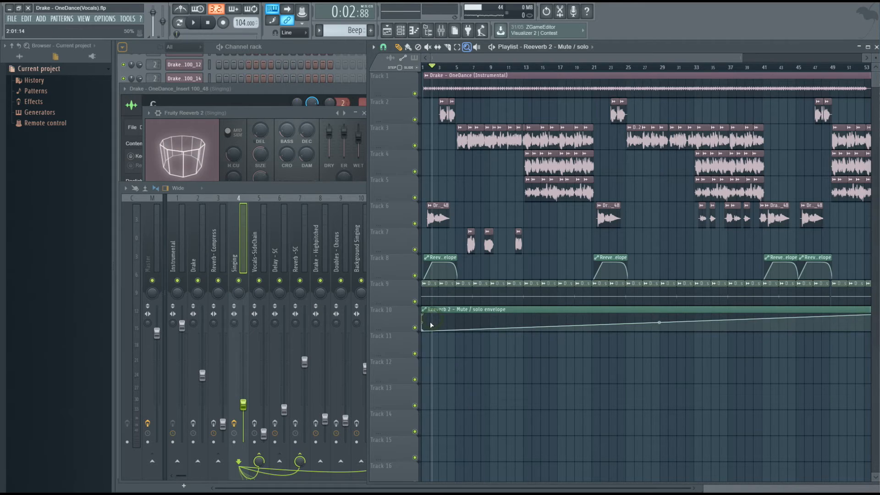
right_click(430, 324)
right_click(456, 319)
drag(457, 319, 455, 330)
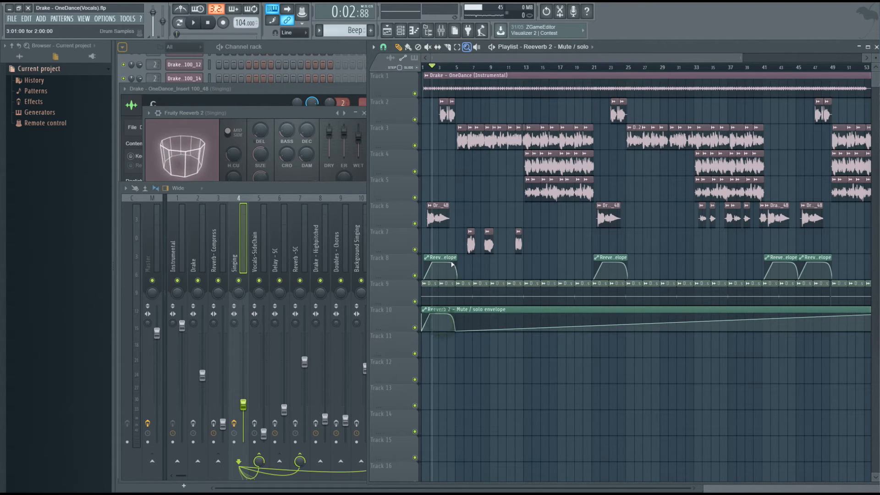
right_click(462, 310)
Step: Load the For strings preset in Fruity Stereo Enhancer on Singing and close the plugin
click(242, 240)
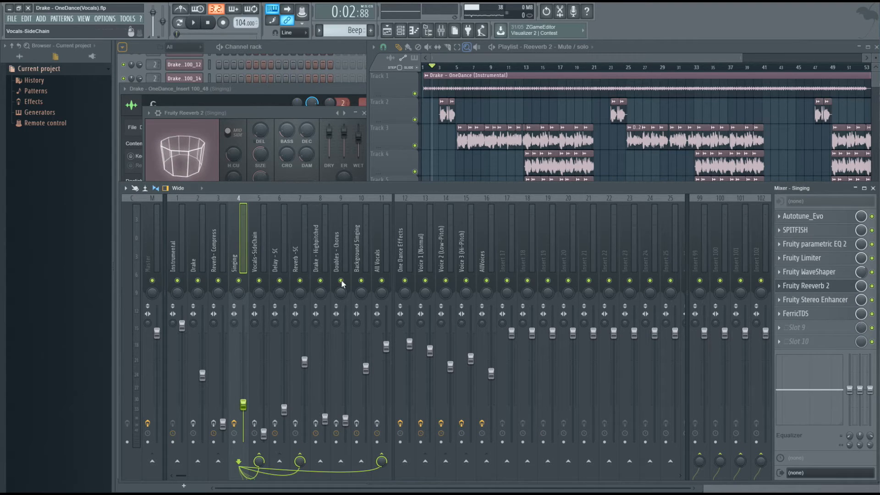
click(811, 300)
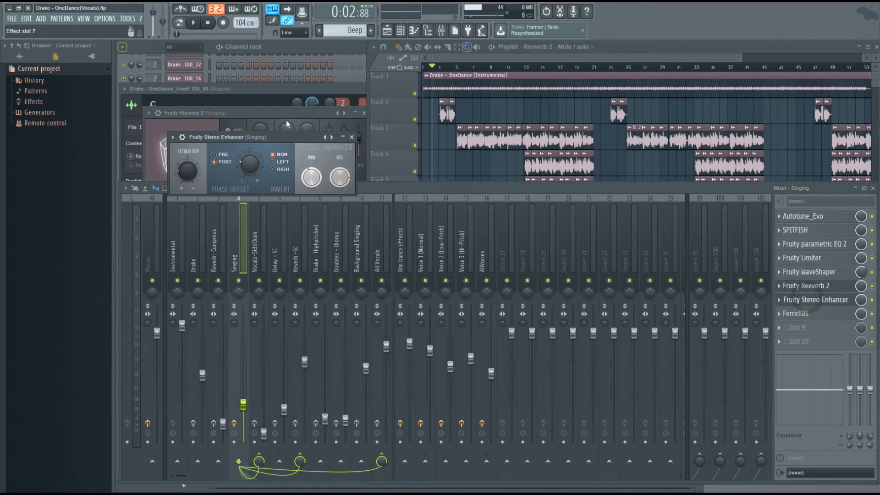
click(332, 138)
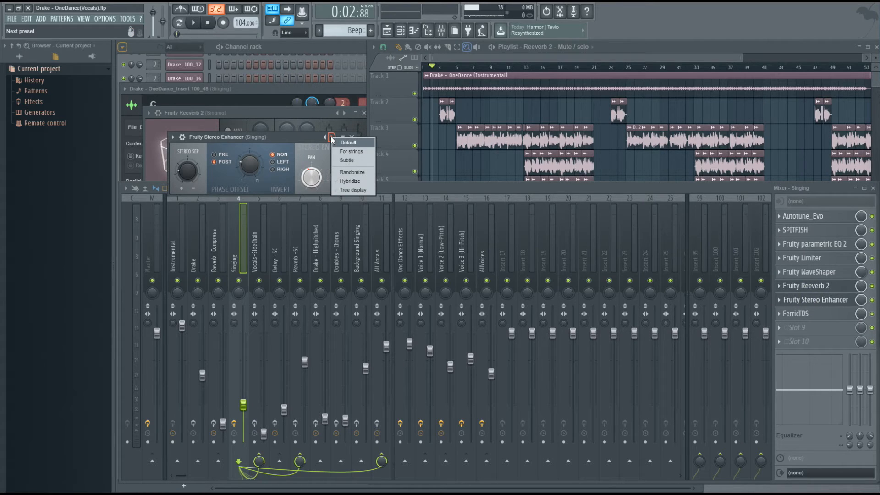
click(351, 151)
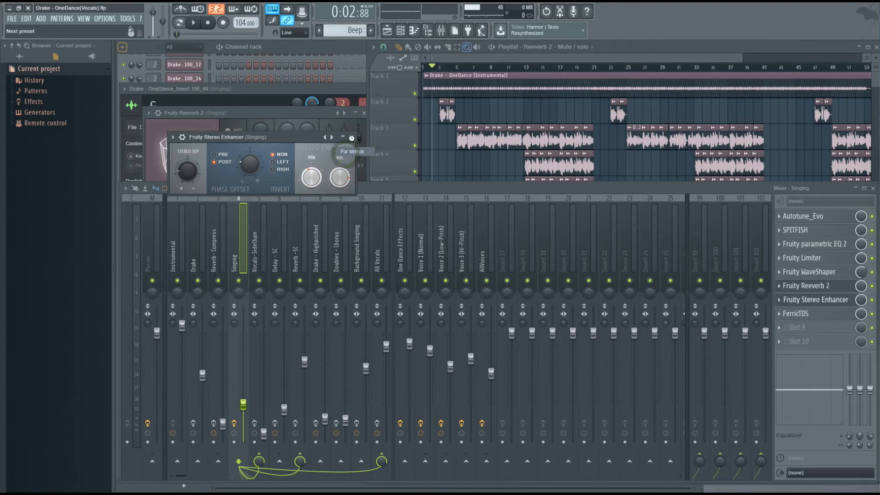
click(352, 137)
click(352, 137)
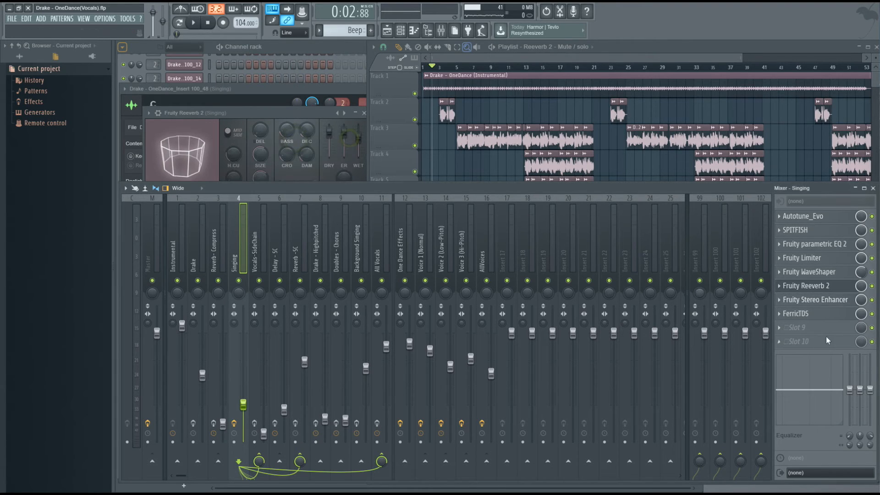
Step: Load the Max it preset in FerricTDS on Singing and close the plugin
click(795, 314)
click(793, 313)
click(795, 315)
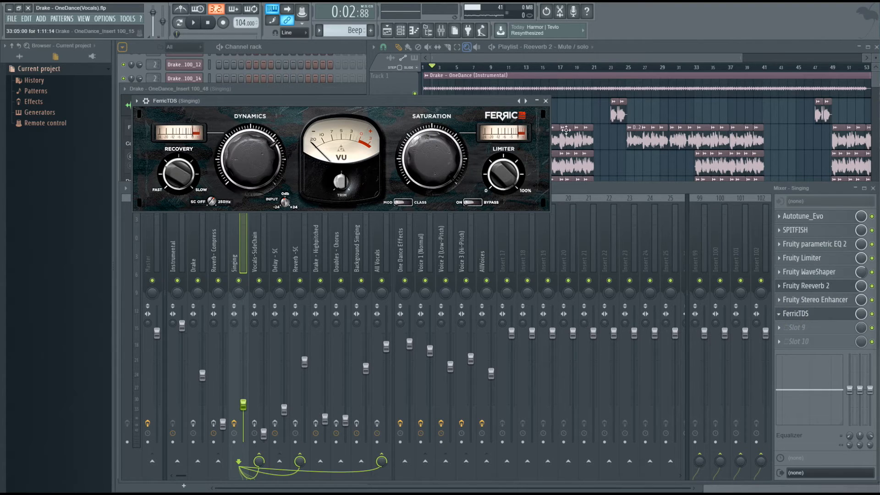
right_click(525, 100)
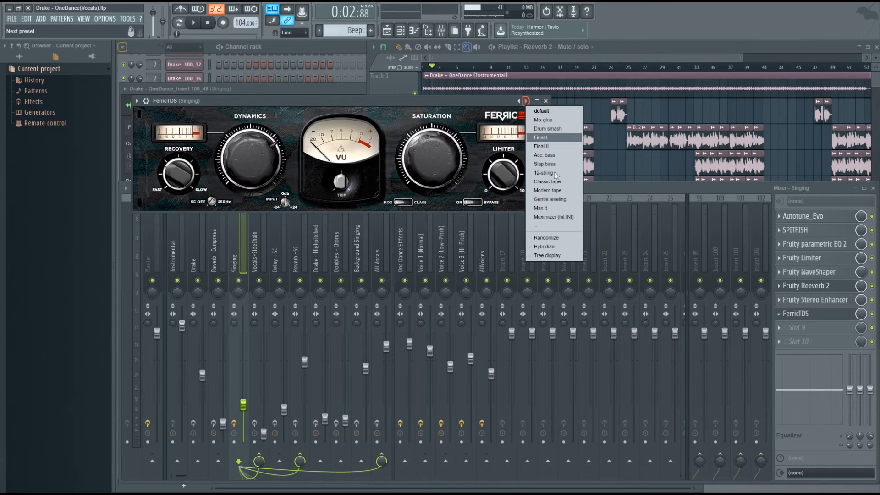
click(556, 209)
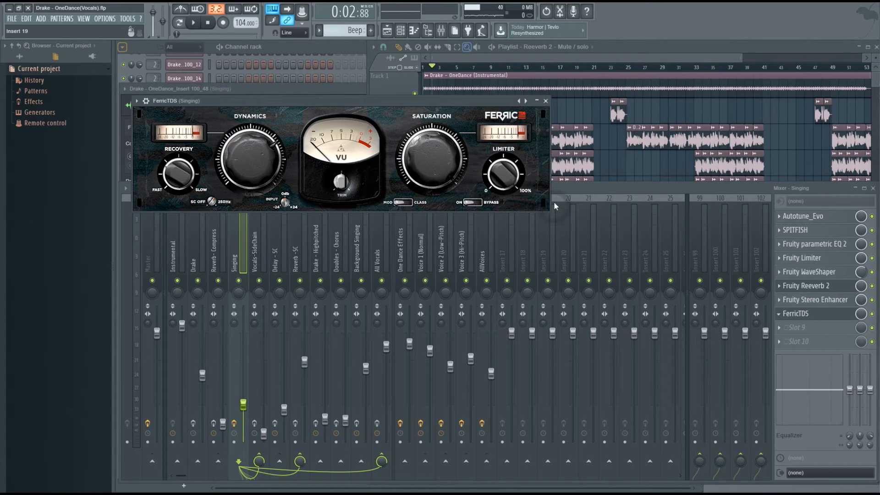
click(547, 101)
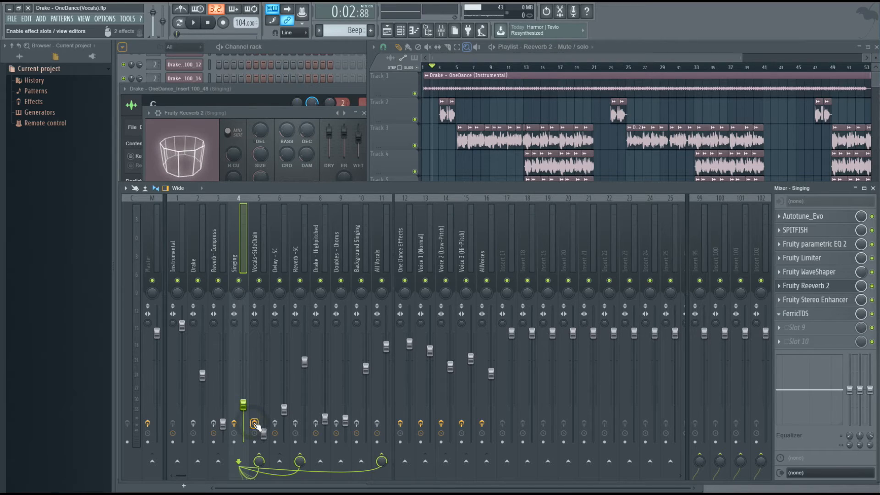
Step: Audition the mix with the Vocals-SideChain effects enabled and route Singing to the Vocals-SideChain track
key(space)
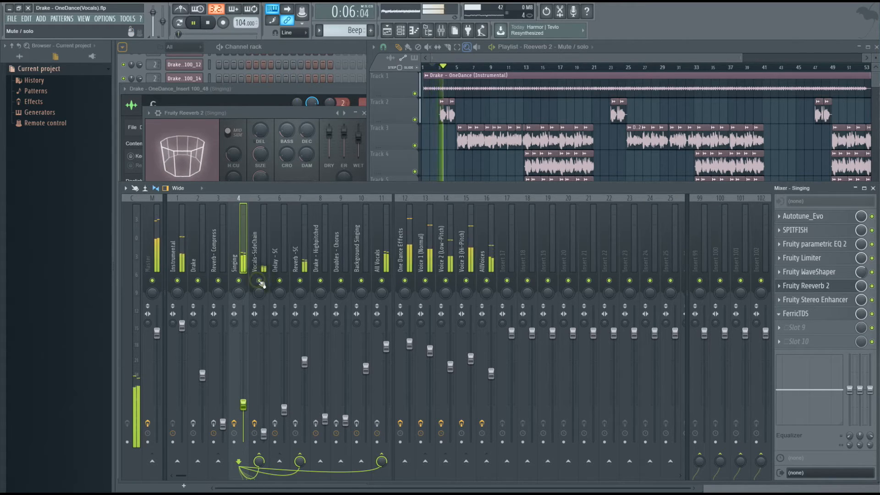
key(space)
click(257, 251)
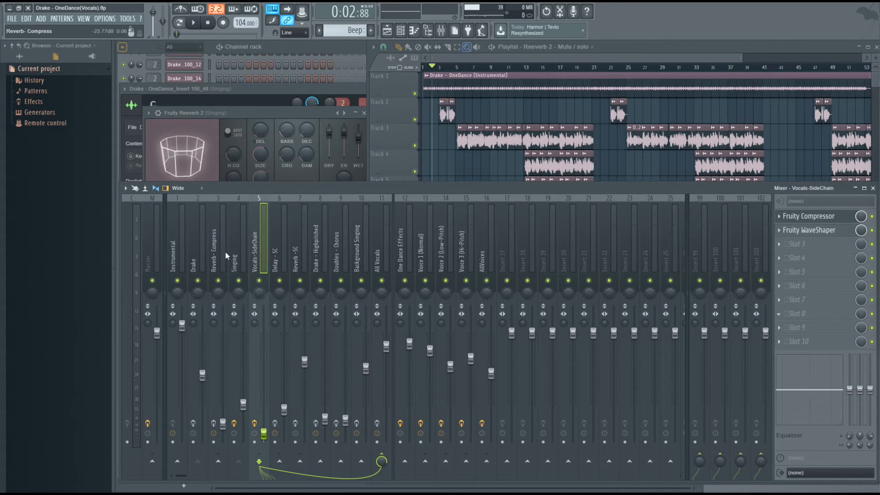
click(238, 252)
right_click(261, 456)
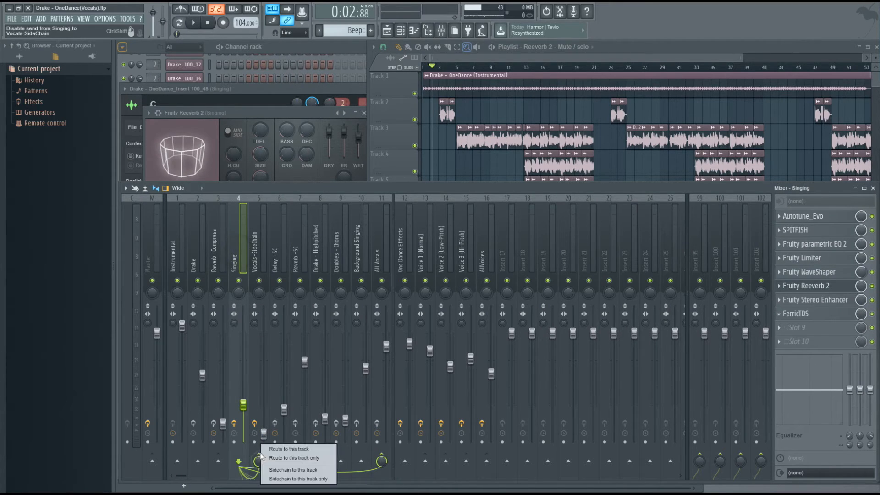
click(285, 450)
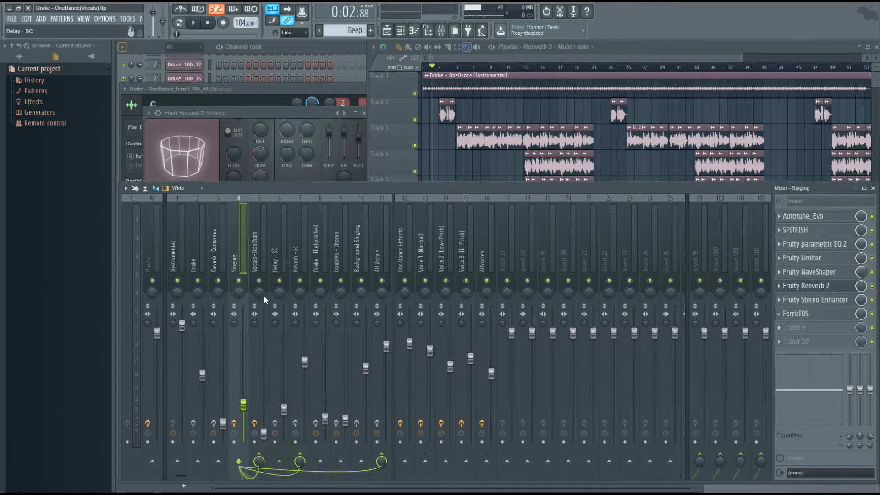
Step: Load the Blower preset in Fruity Compressor on Vocals-SideChain and close the plugin
click(254, 250)
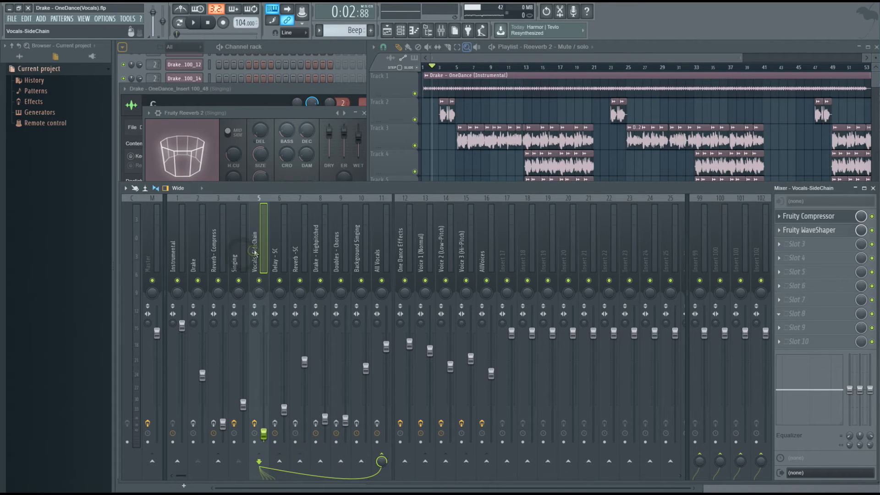
click(805, 218)
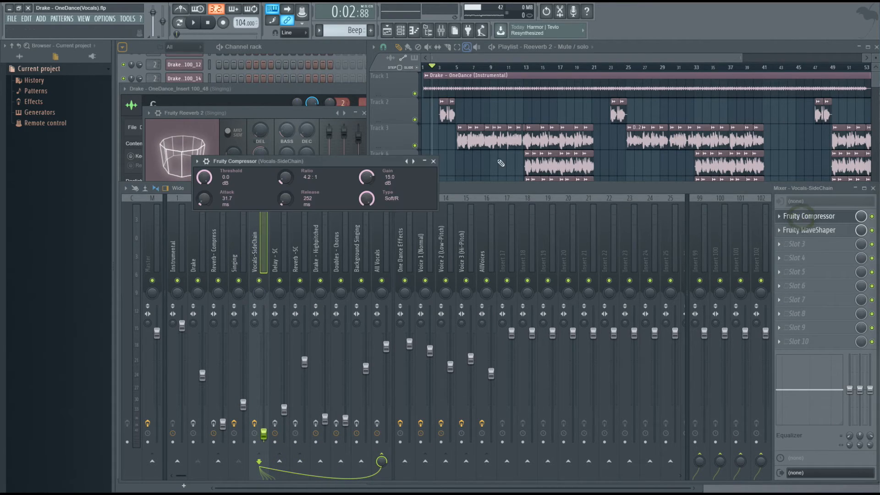
click(415, 163)
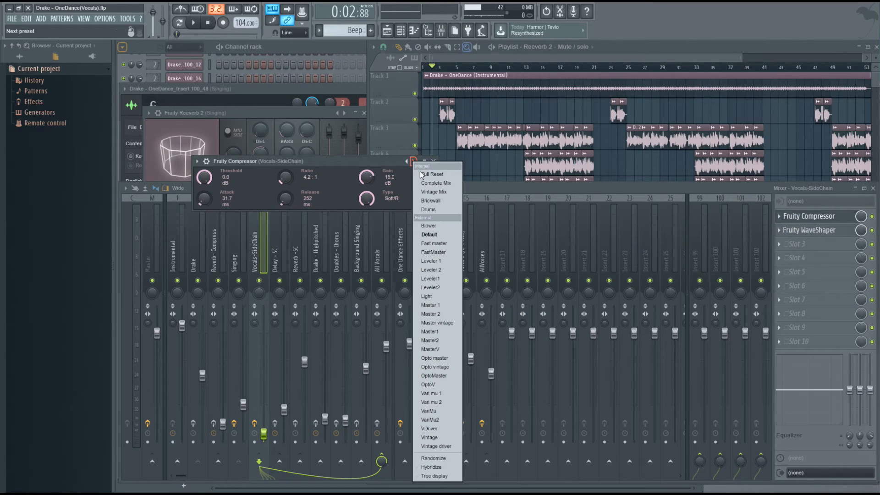
click(429, 226)
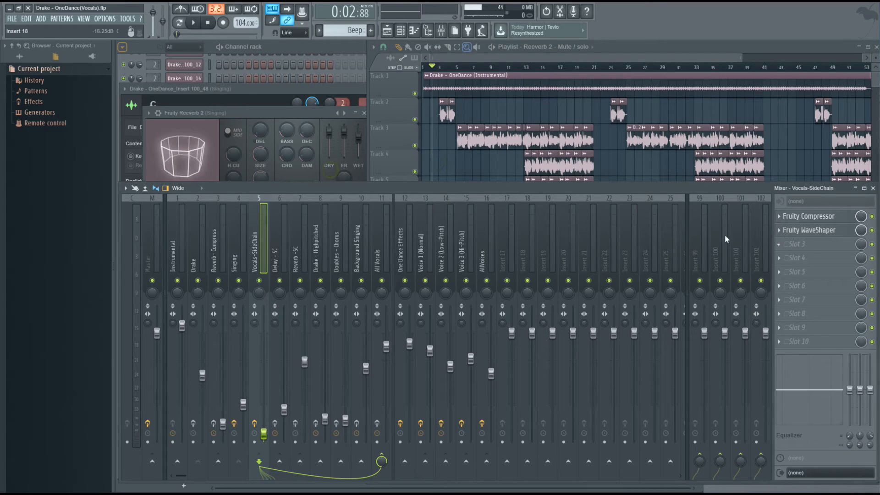
Step: Load the Fuzzy saturator preset in Fruity WaveShaper on Vocals-SideChain and close the plugin
click(820, 232)
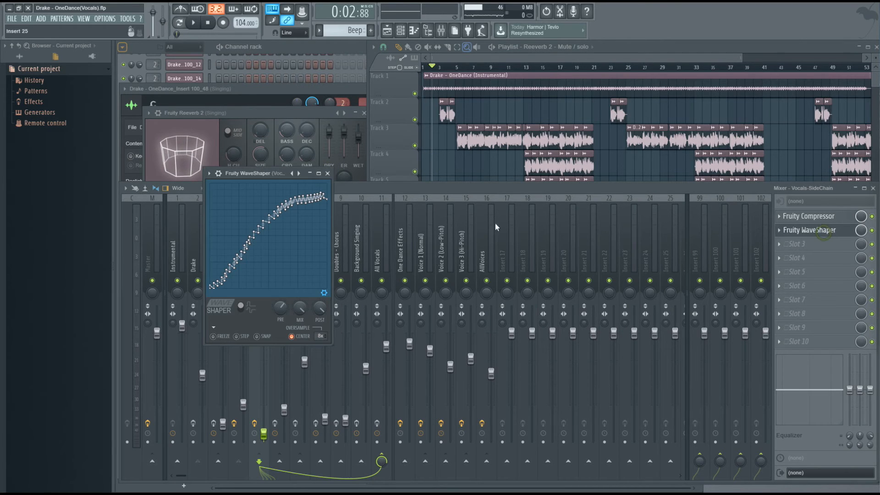
right_click(298, 174)
click(323, 272)
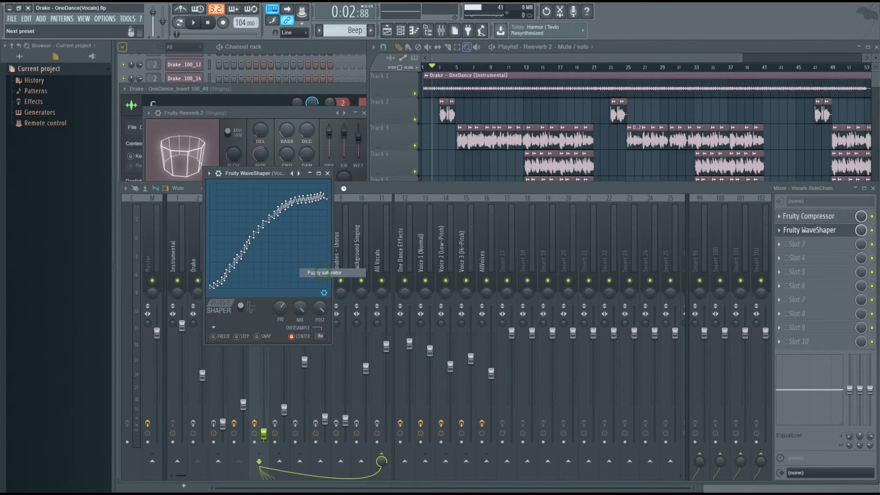
click(329, 173)
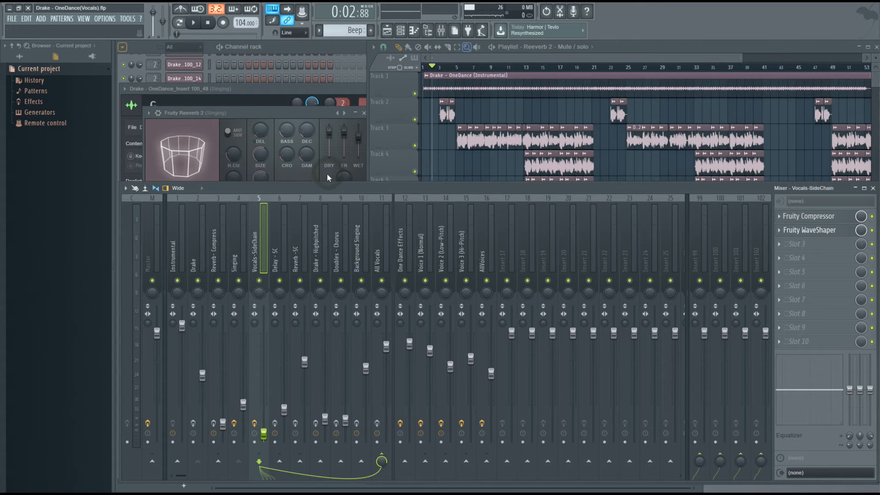
Step: Raise the Vocals-SideChain volume to about -16.2 dB while playing the mix
click(246, 243)
click(257, 269)
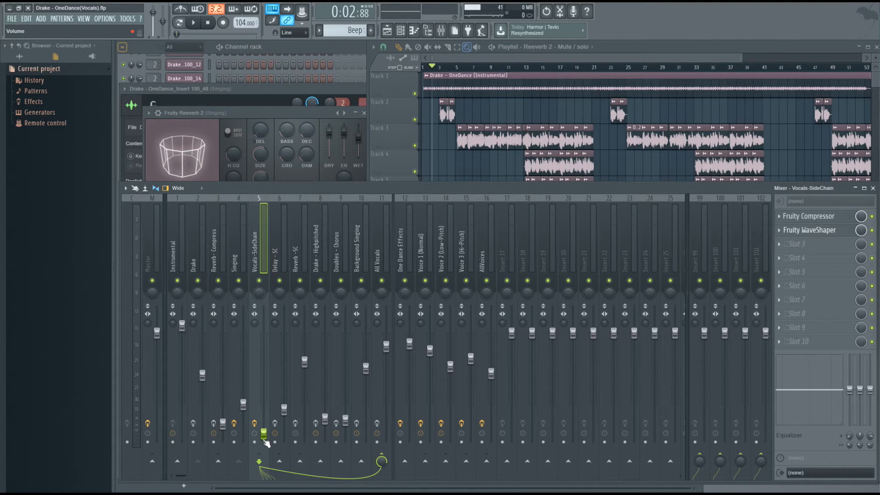
key(space)
drag(265, 439, 265, 400)
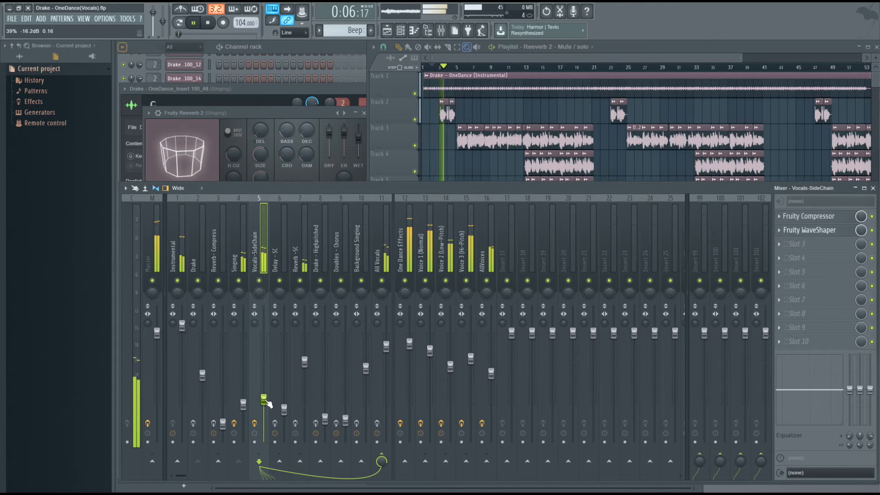
key(space)
Step: Lower the Vocals-SideChain volume to about -36 dB and replay the mix
drag(265, 401, 264, 435)
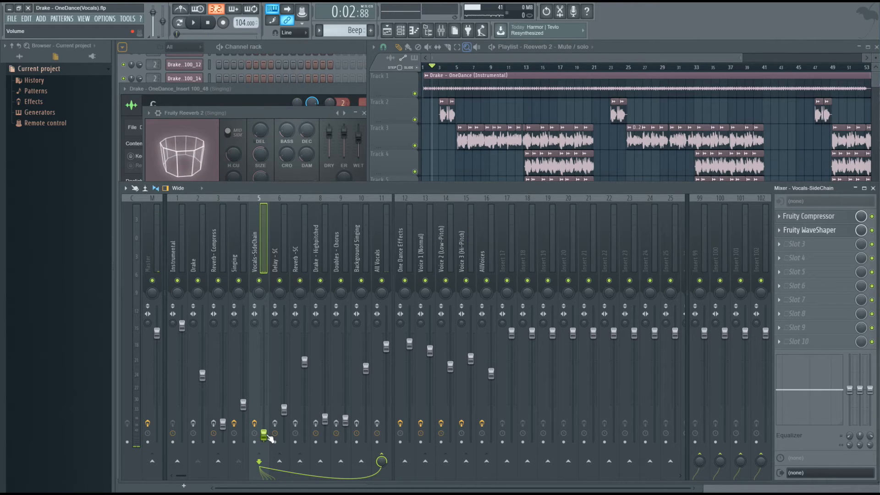
key(space)
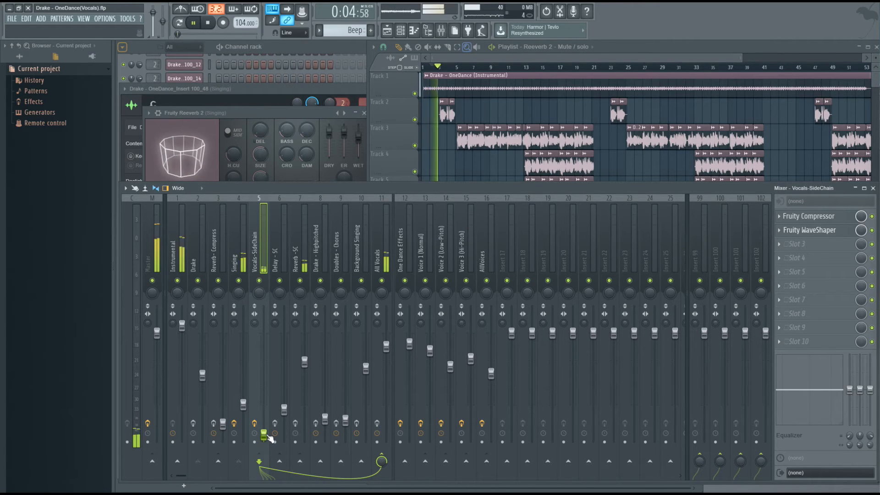
key(space)
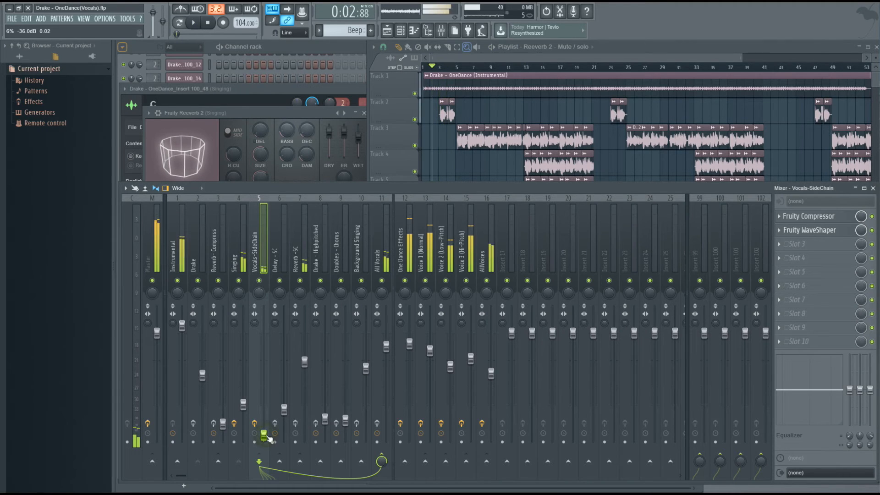
Step: Load the Default preset in Fruity Reeverb 2 on the Reverb -SC track
click(236, 256)
click(302, 259)
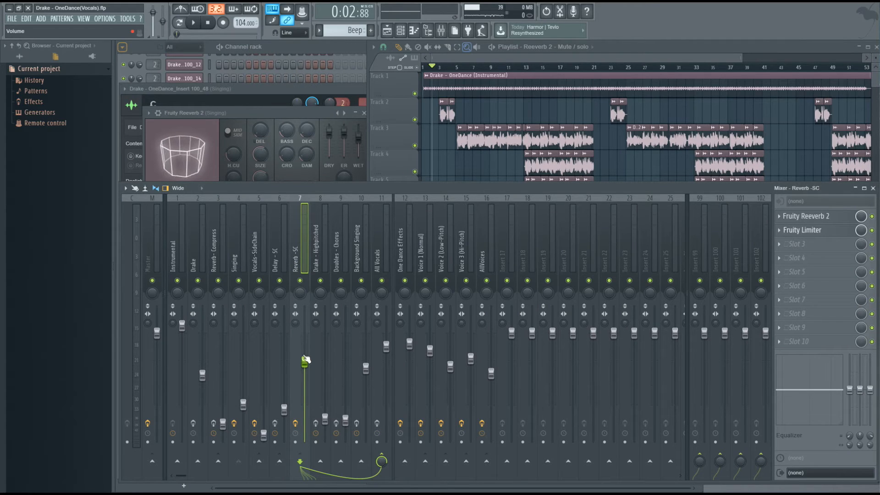
click(804, 218)
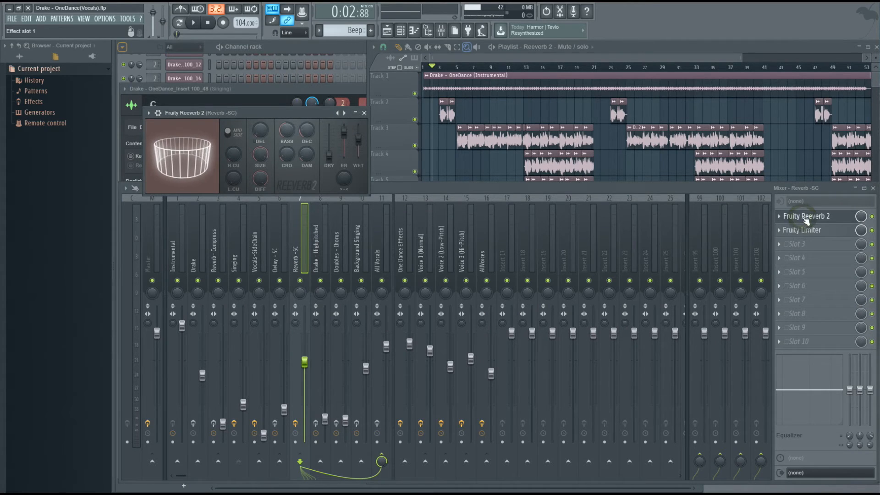
right_click(343, 114)
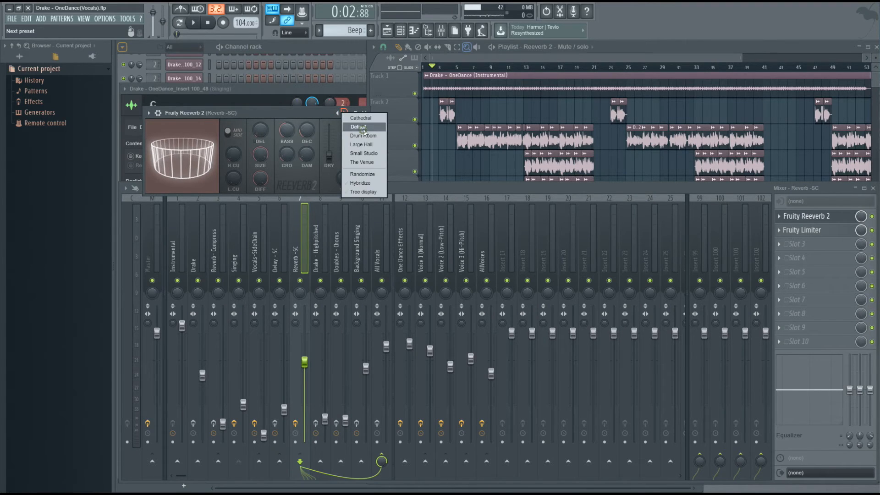
click(362, 127)
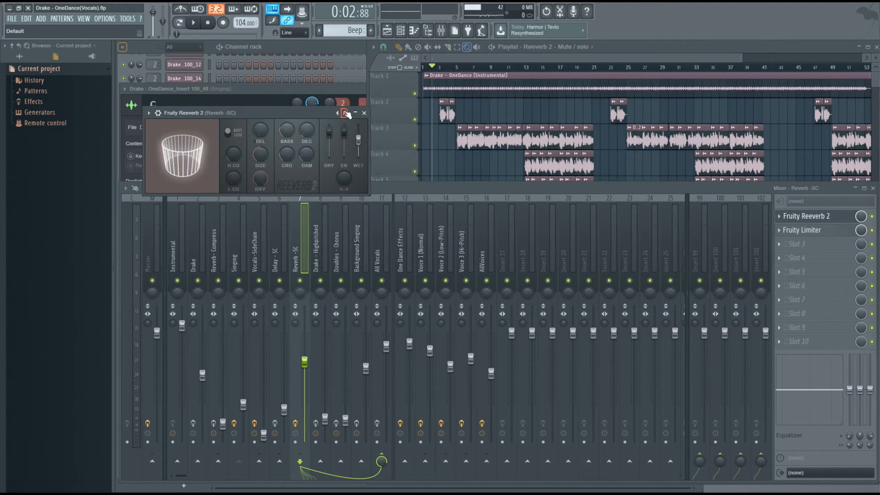
Step: Advance Reeverb 2 on Reverb -SC five presets past Default, set its dry level to 0% and close the plugin
click(344, 113)
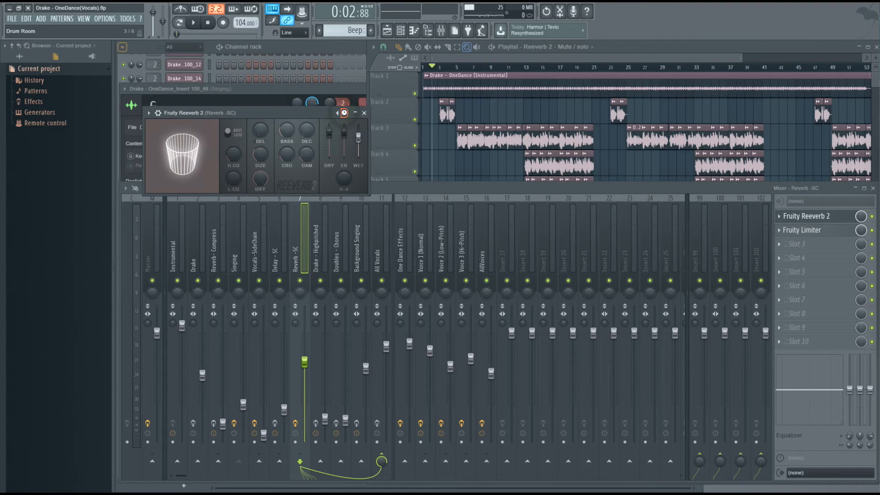
click(344, 112)
click(344, 113)
click(344, 113)
click(344, 112)
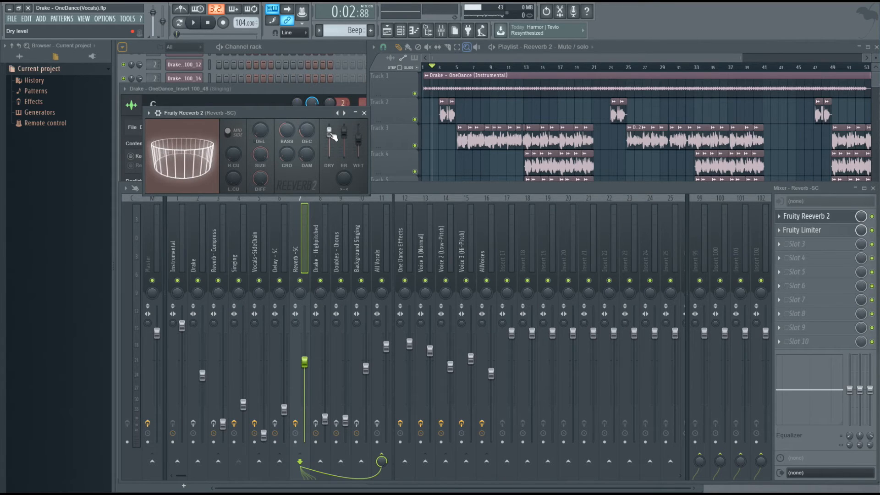
drag(329, 132, 330, 156)
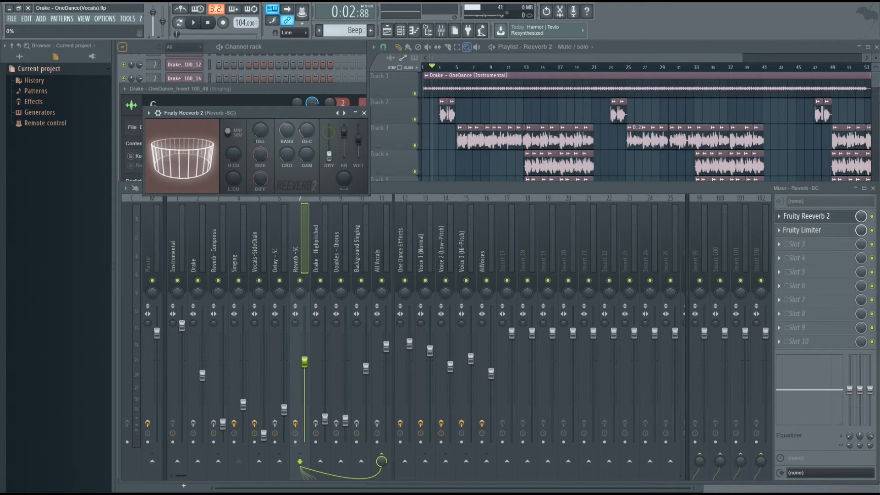
click(364, 113)
Step: Examine Fruity Limiter's sidechain input on Reverb -SC together with the routing of the Vocals-SideChain and Singing tracks
click(828, 235)
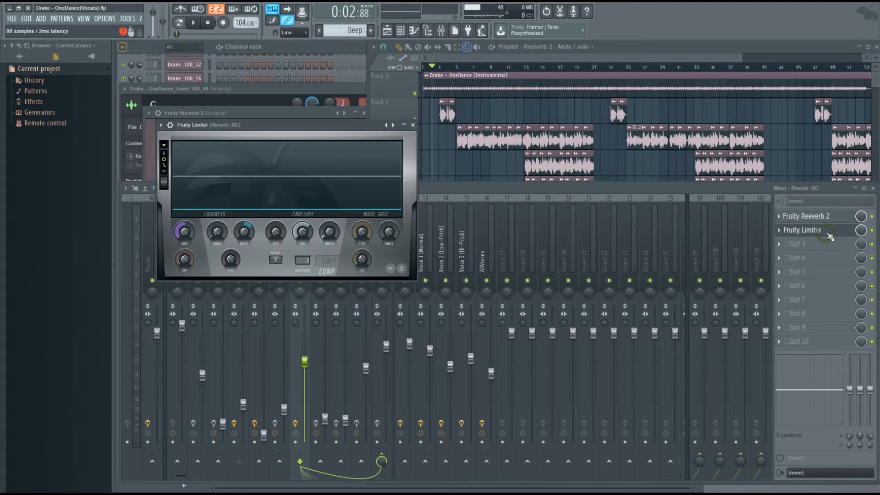
click(326, 271)
click(302, 260)
drag(578, 125, 578, 127)
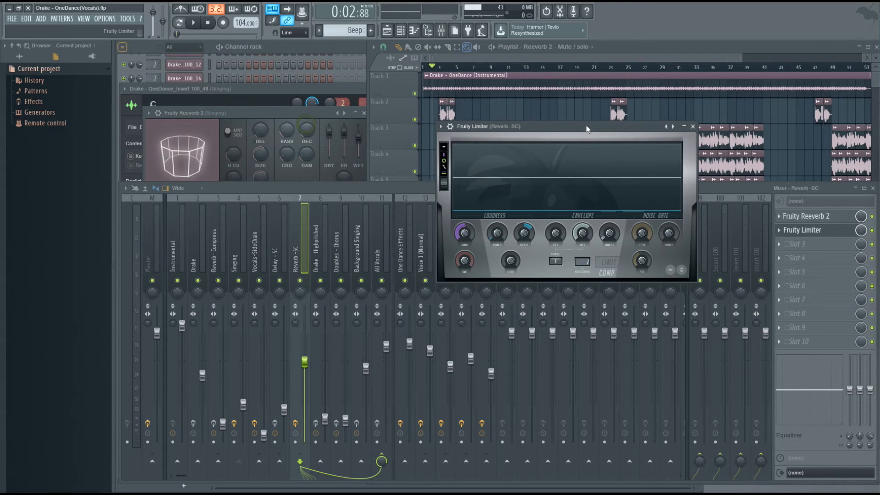
click(260, 257)
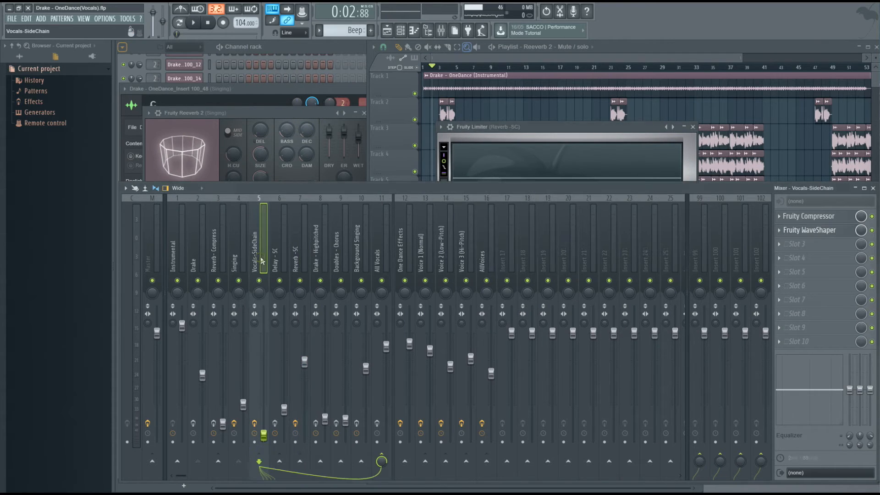
click(235, 261)
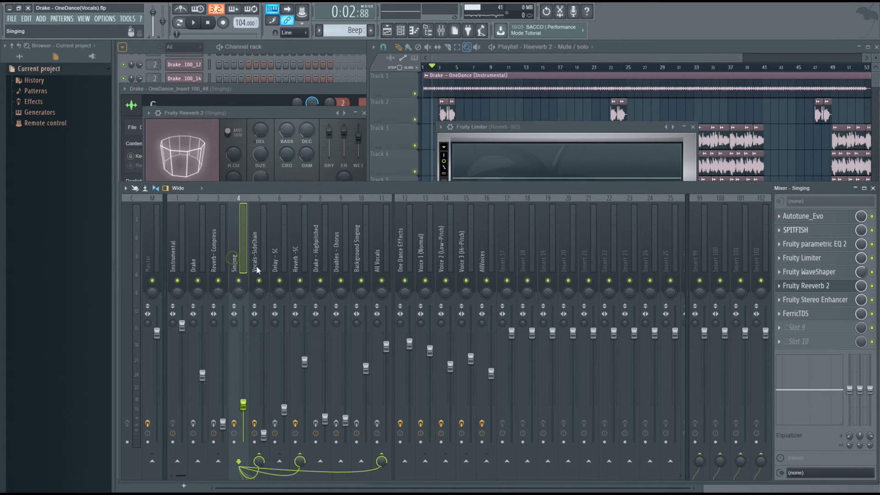
click(298, 264)
click(532, 129)
drag(564, 128, 392, 127)
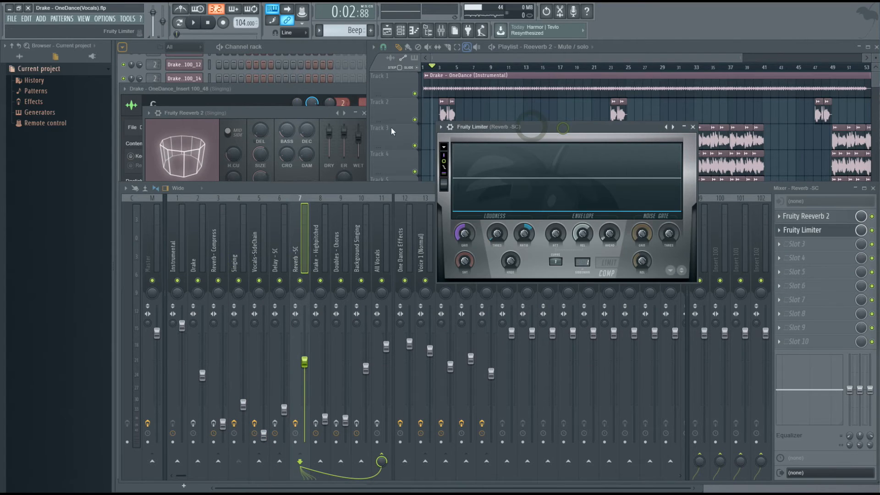
Step: Set Fruity Limiter's threshold to about -40.6 dB and its ratio to 2.8:1 on Reverb -SC, and close the plugin
drag(325, 234, 326, 268)
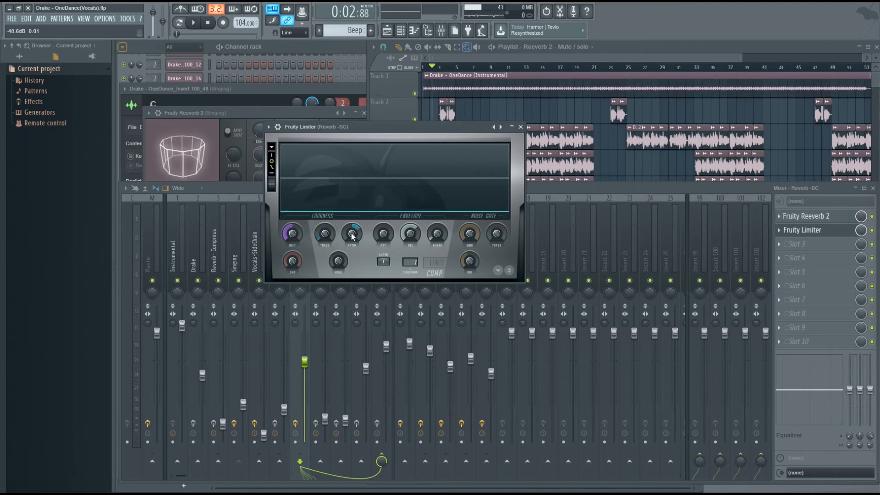
drag(352, 233, 352, 229)
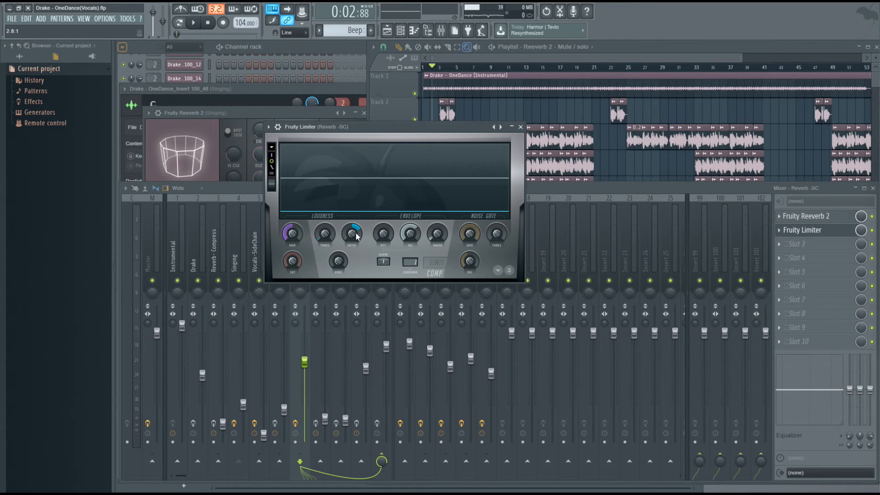
click(520, 126)
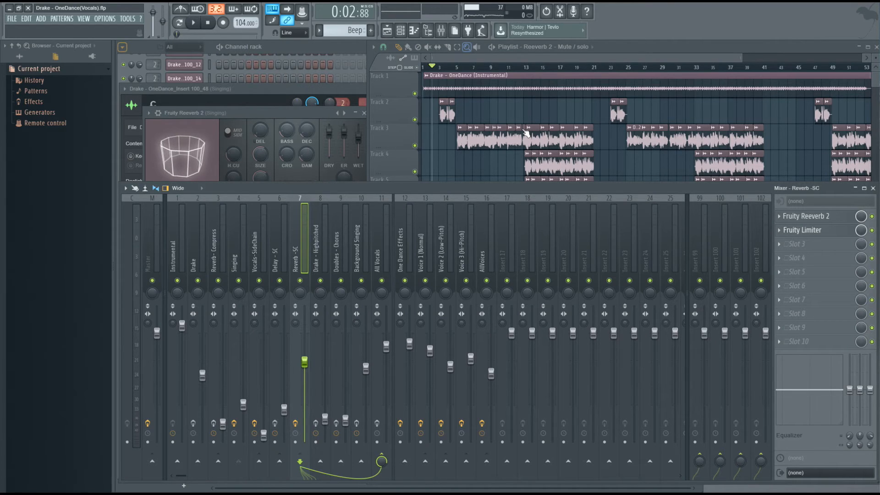
Step: Play the Drake vocal from bar 5 and enable the Drake track's effect plugins
click(244, 245)
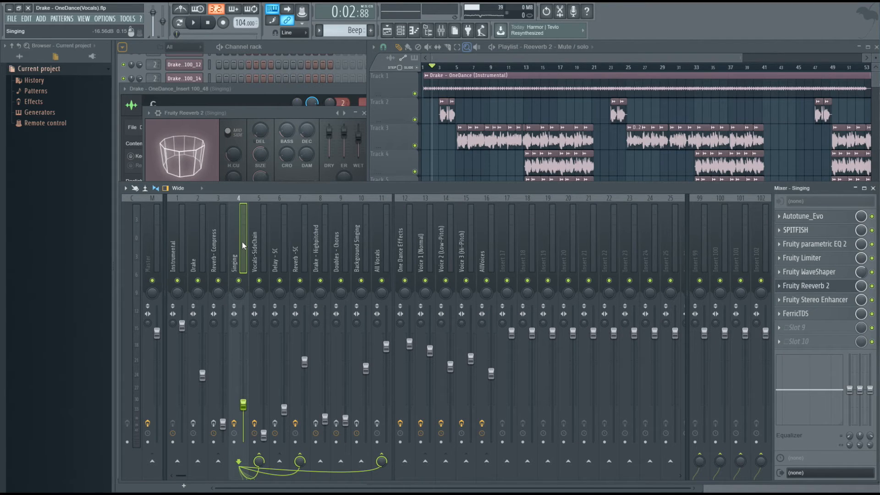
click(196, 249)
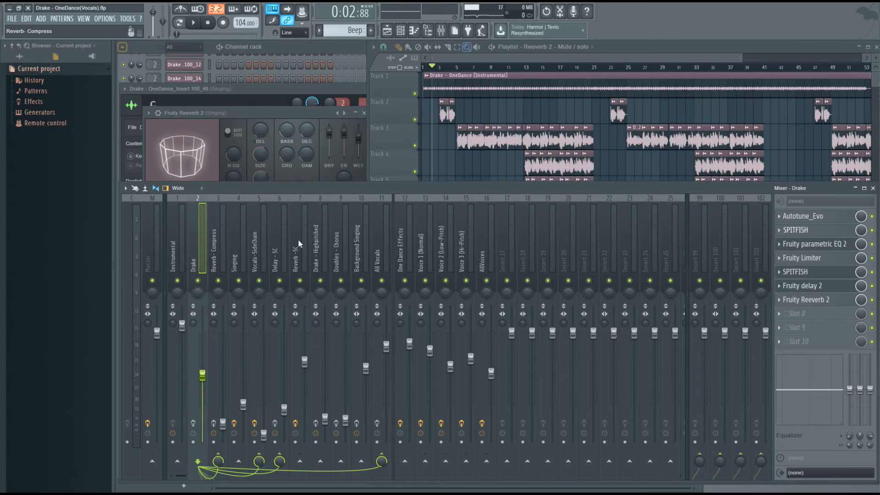
click(458, 68)
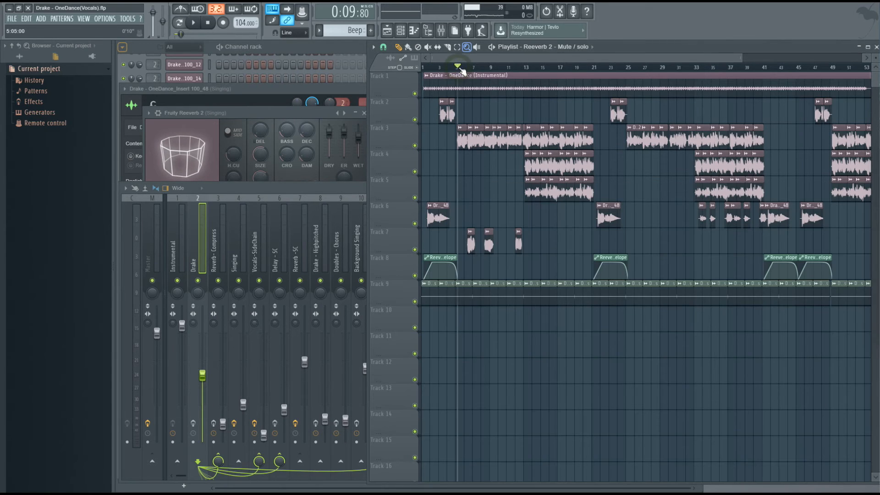
key(space)
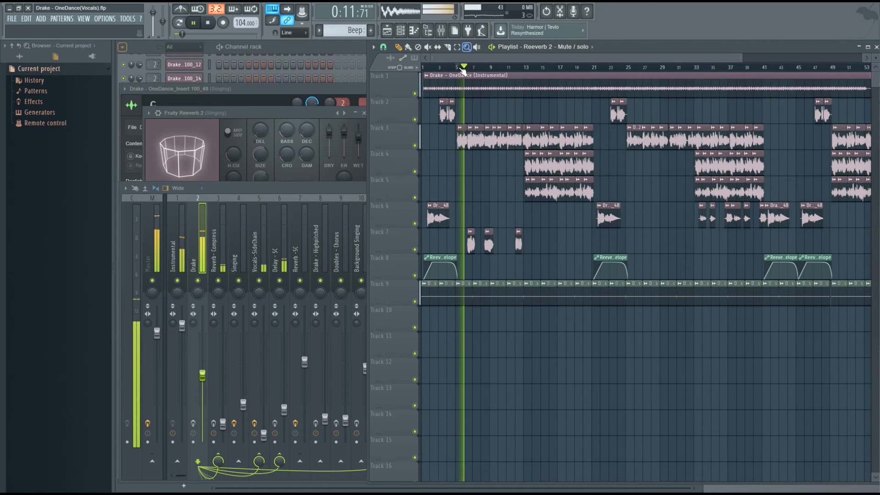
key(space)
click(196, 252)
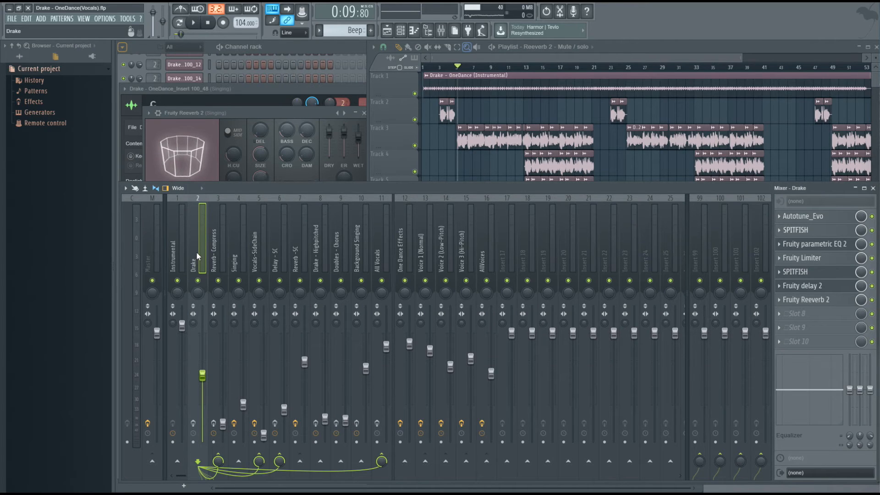
click(193, 423)
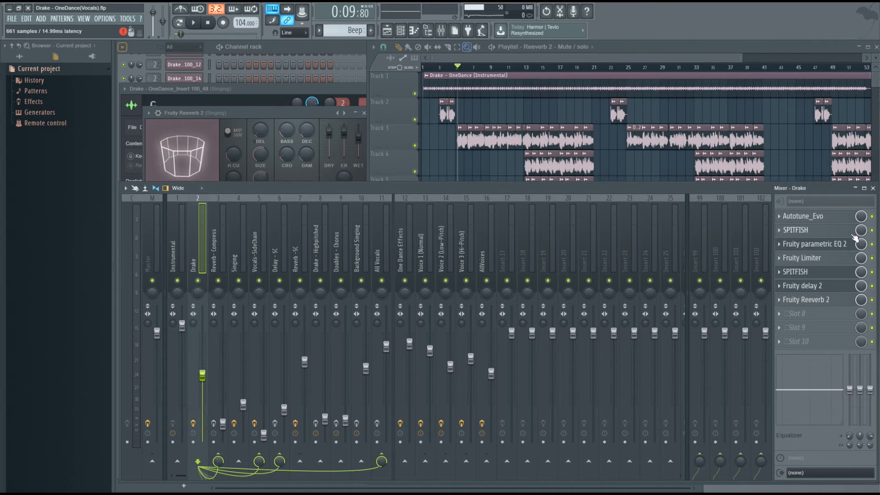
Step: Review the Autotune_Evo, first SPITFISH and Fruity parametric EQ 2 settings on the Drake track
click(803, 216)
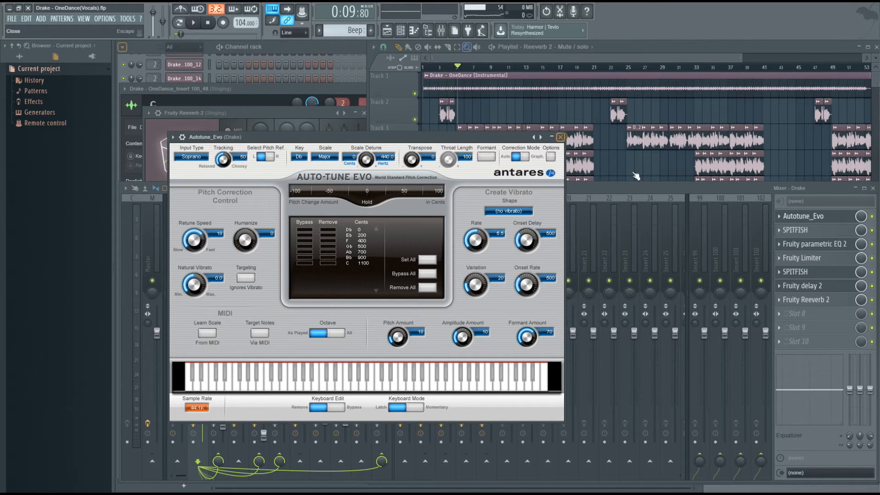
click(560, 137)
click(821, 231)
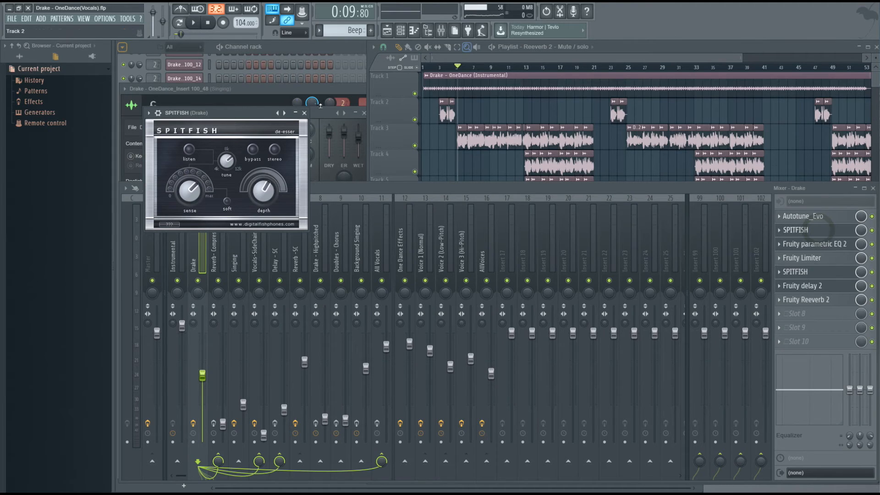
click(304, 114)
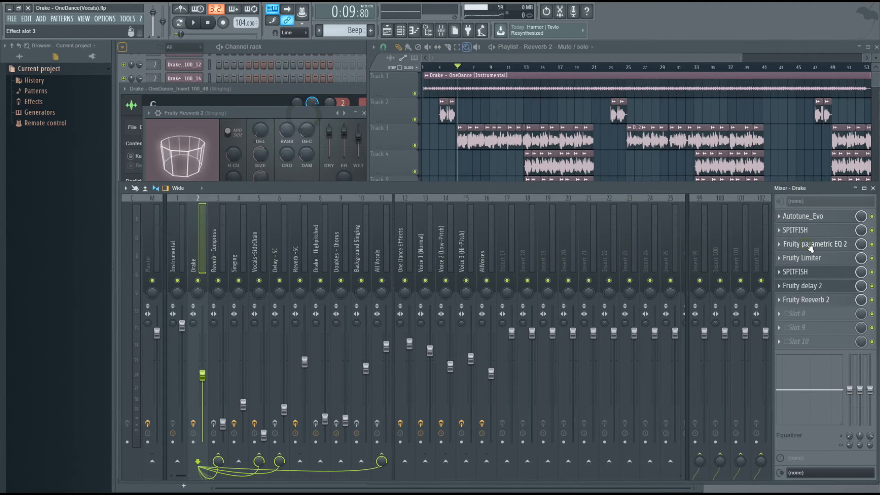
click(805, 243)
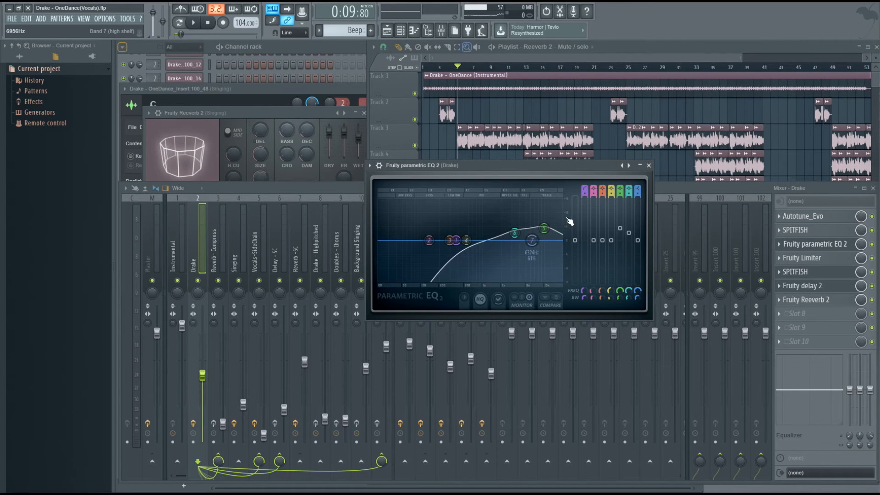
click(649, 165)
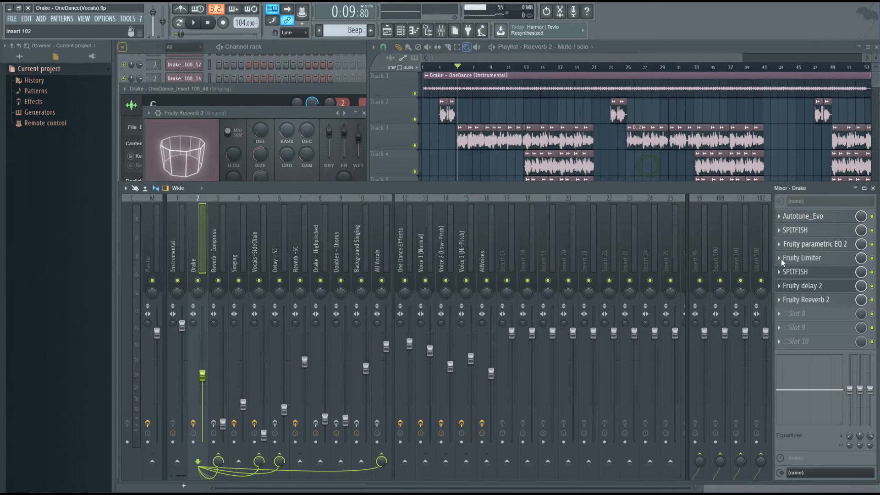
Step: Set the compression ratio to 7.0:1 in Fruity Limiter on the Drake track and close the plugin
click(827, 260)
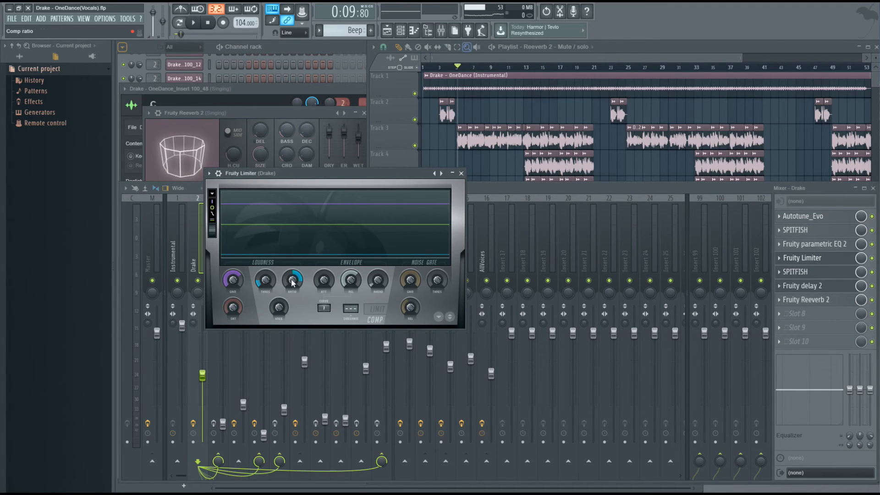
mouse_move(292, 280)
mouse_down()
mouse_move(292, 261)
mouse_move(292, 282)
mouse_up()
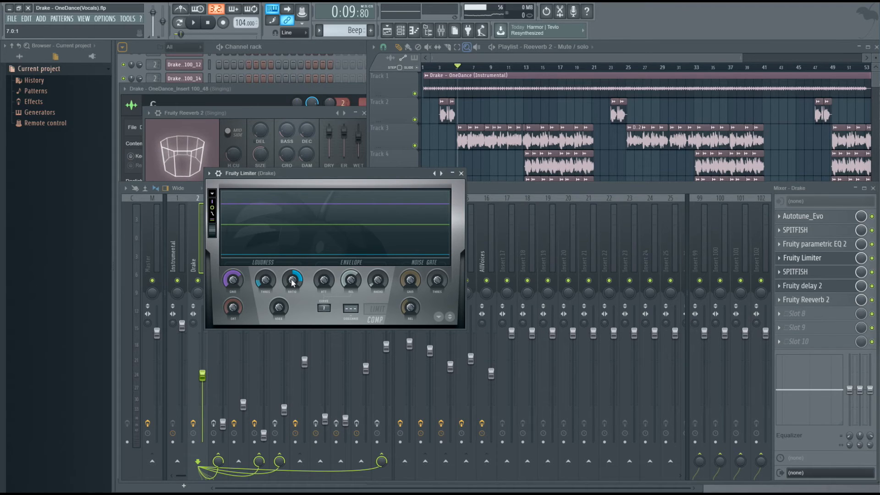
click(461, 173)
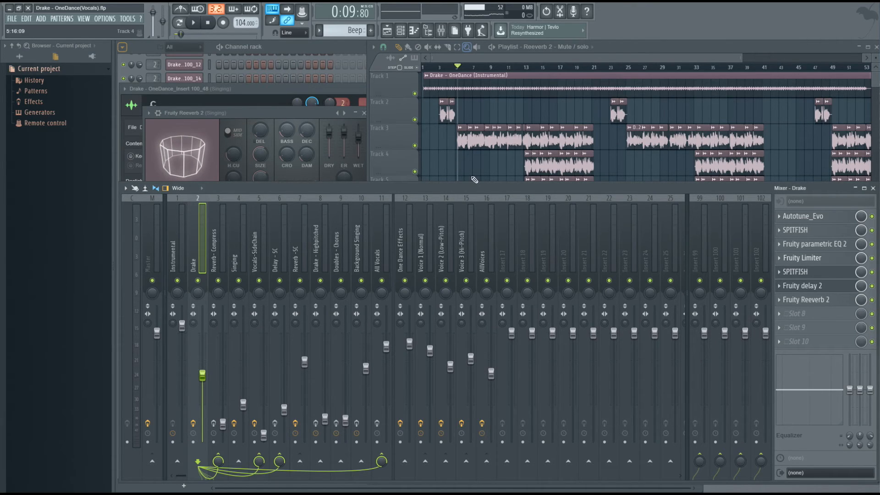
Step: Review the second SPITFISH and the Fruity delay 2 time settings on the Drake track
click(820, 274)
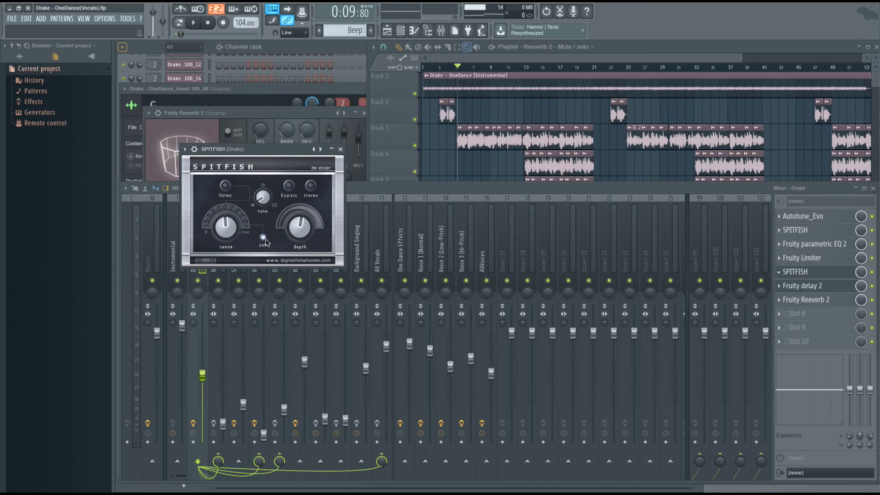
click(341, 149)
click(804, 288)
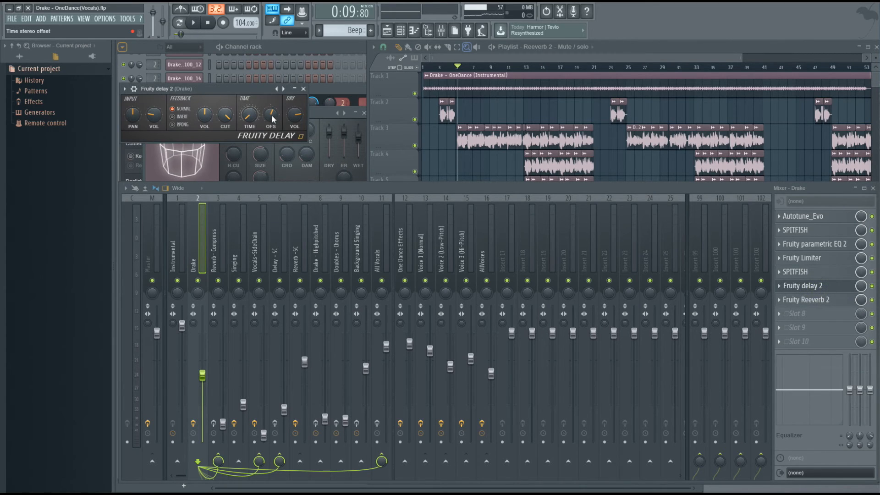
right_click(248, 117)
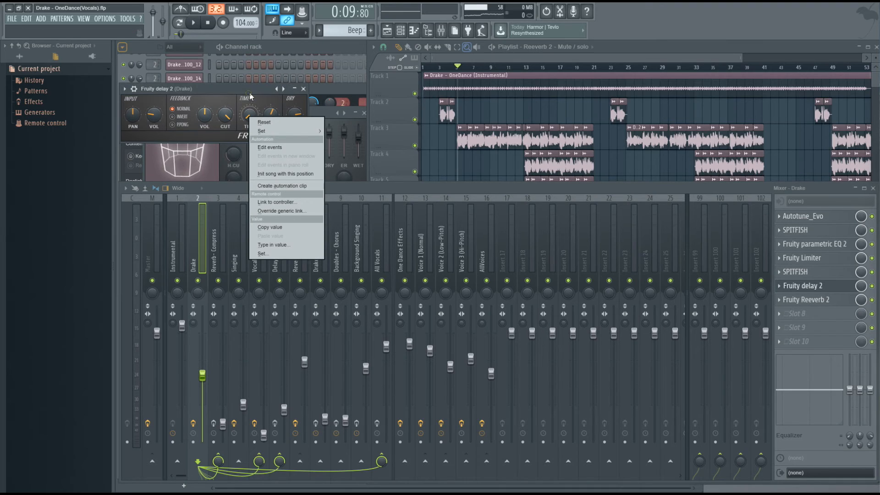
click(248, 93)
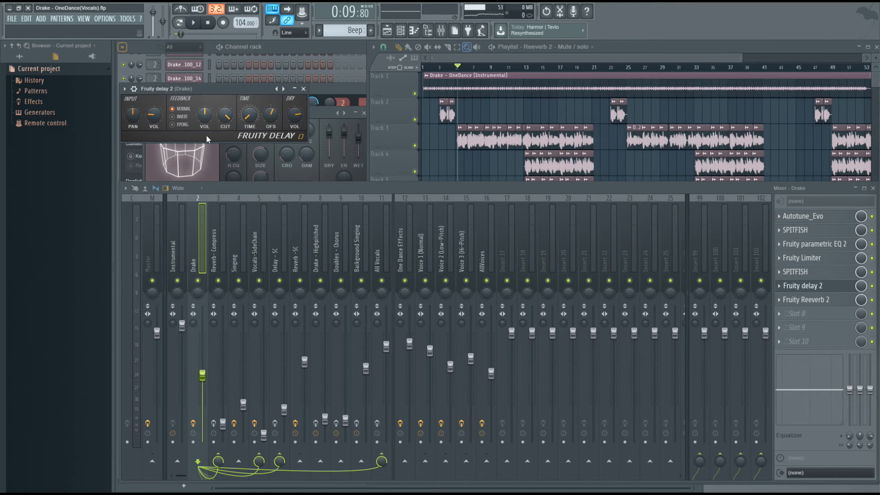
Step: Set the wet level to 34% in Fruity Reeverb 2 on the Drake track
click(810, 300)
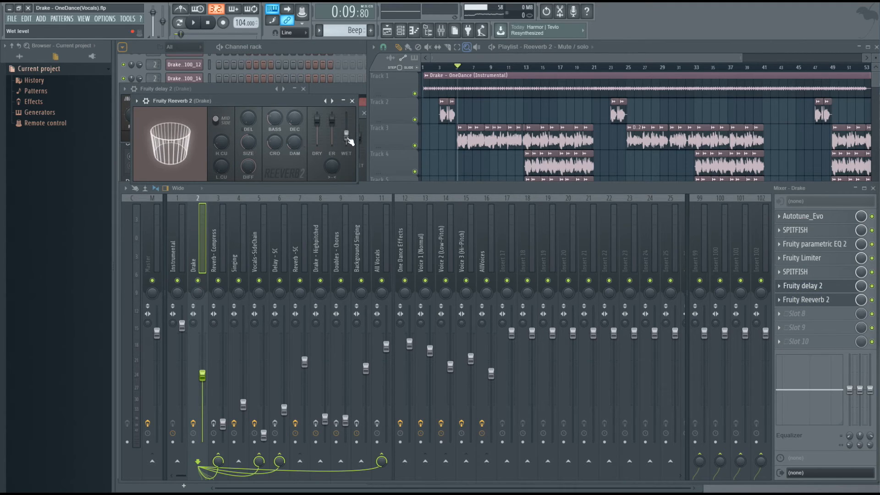
drag(348, 137, 348, 139)
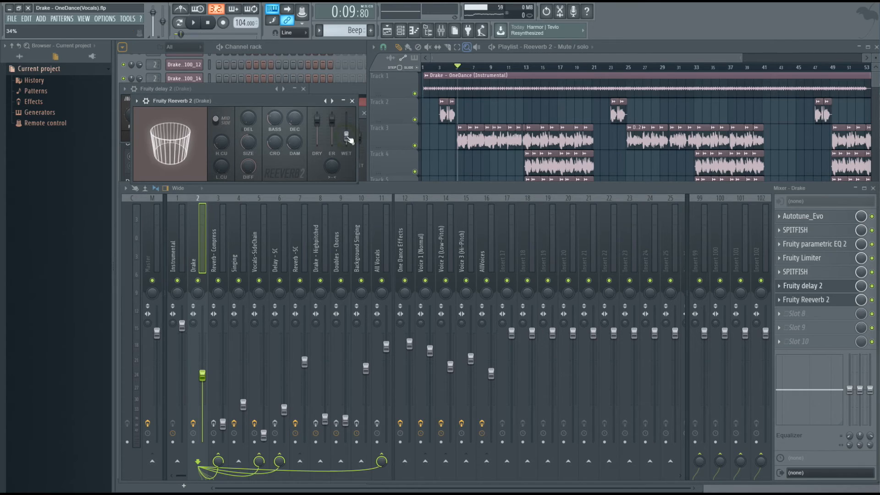
Step: Close the Drake track's Fruity Reeverb 2, select the Reverb- Compress mixer track and solo Track 3 in the playlist
click(352, 101)
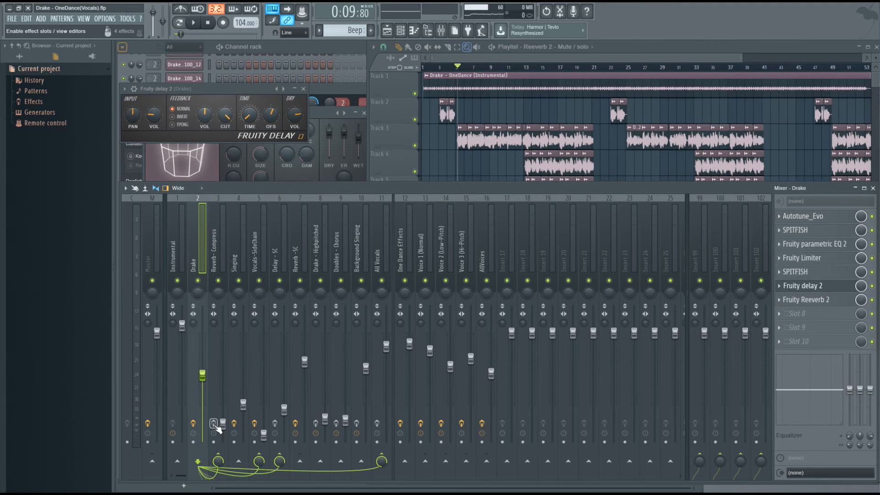
click(221, 257)
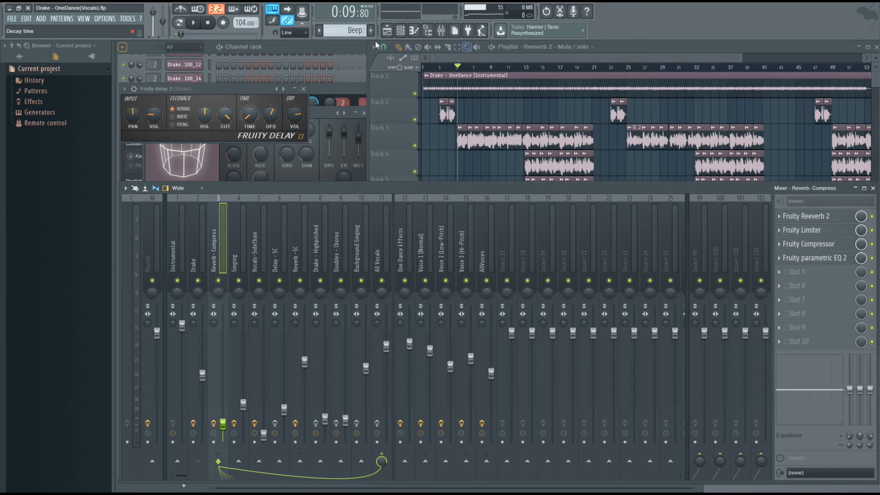
right_click(416, 146)
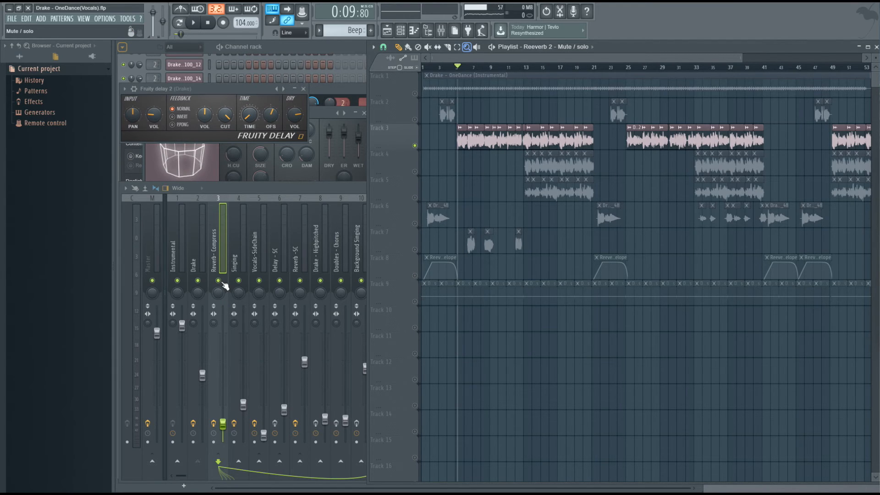
Step: Play the soloed vocal while muting and unmuting the Reverb- Compress track to compare the sound
key(space)
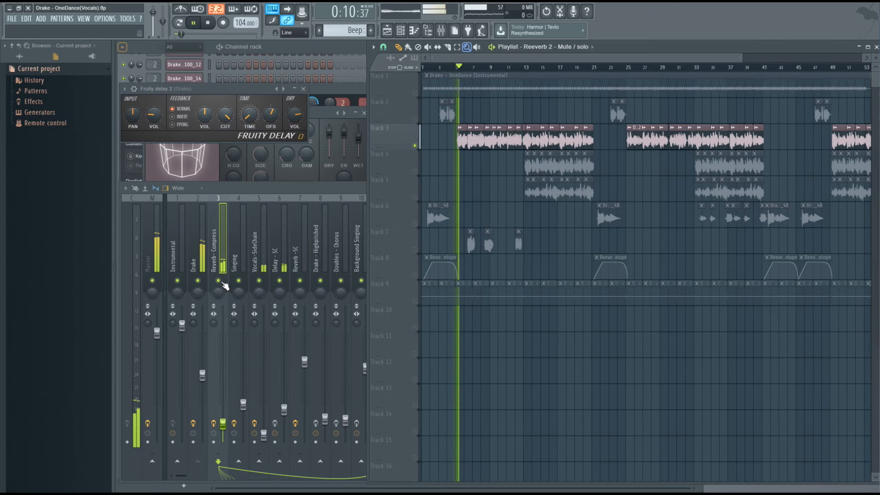
click(220, 281)
click(219, 281)
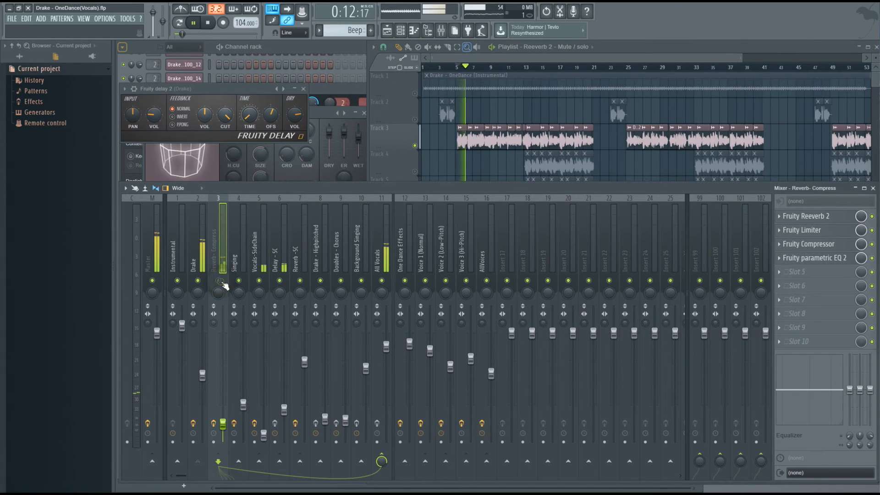
click(220, 282)
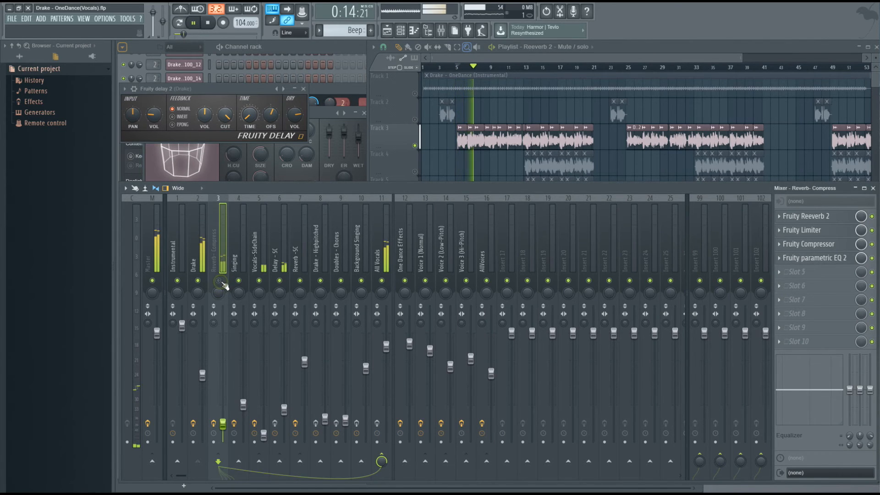
click(220, 281)
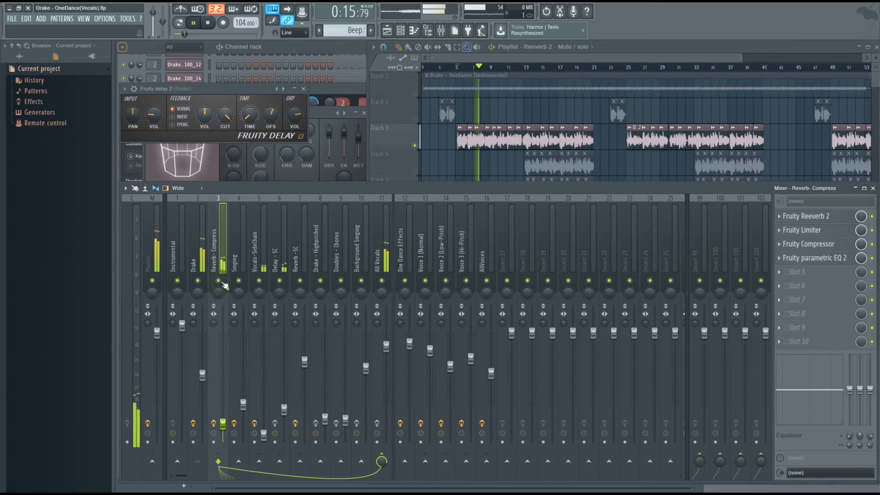
key(space)
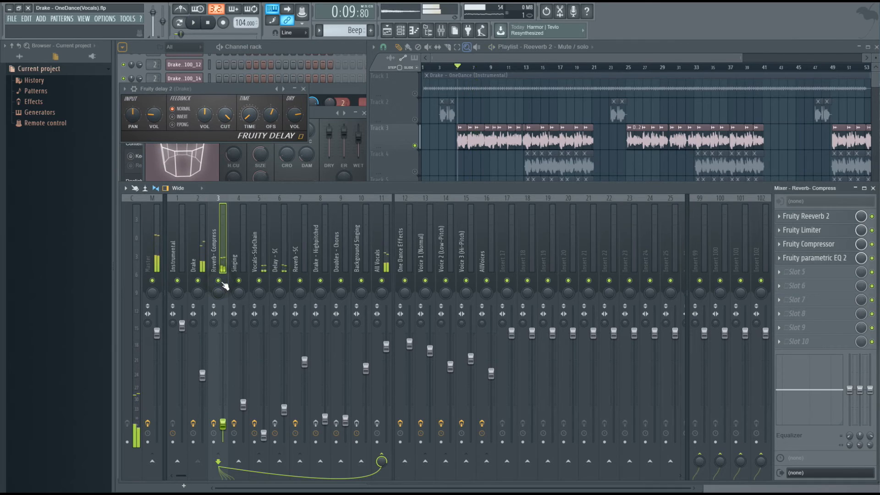
Step: Review the Fruity Reeverb 2 settings on the Reverb- Compress track
click(215, 254)
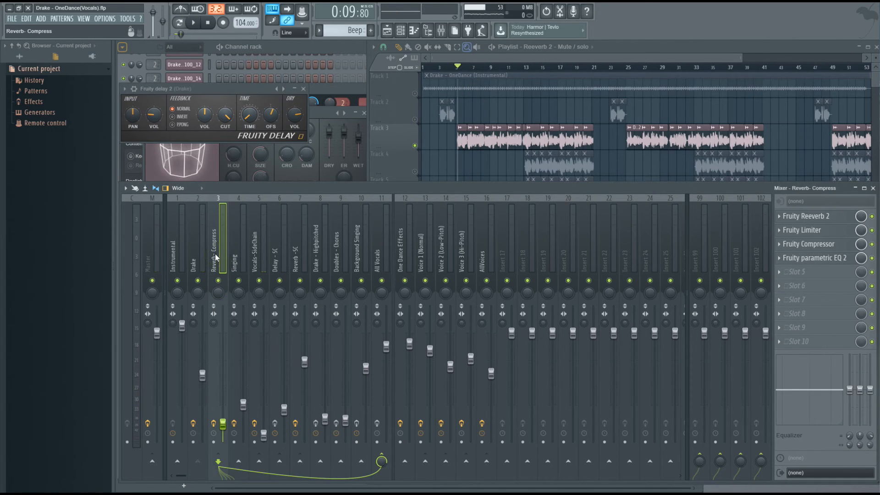
click(197, 255)
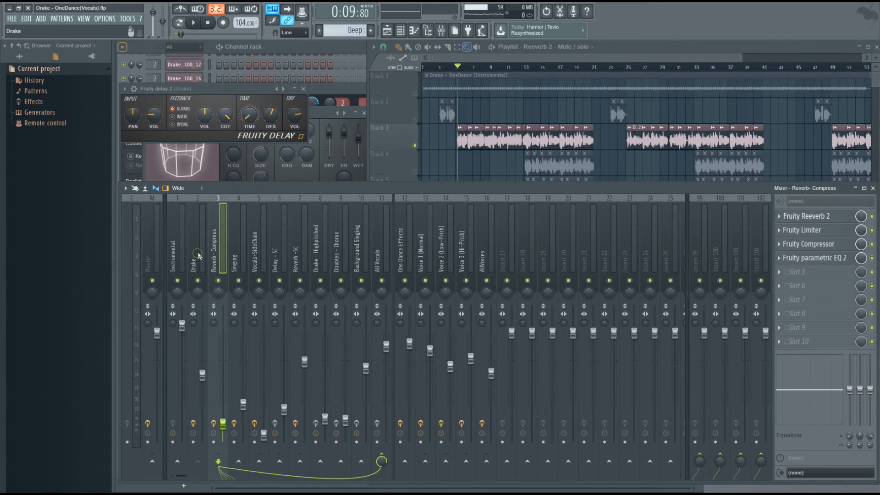
click(216, 250)
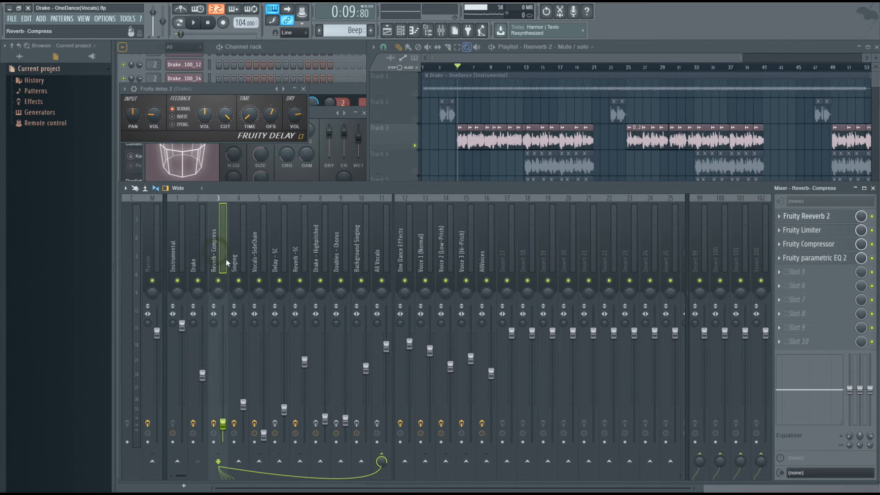
click(806, 217)
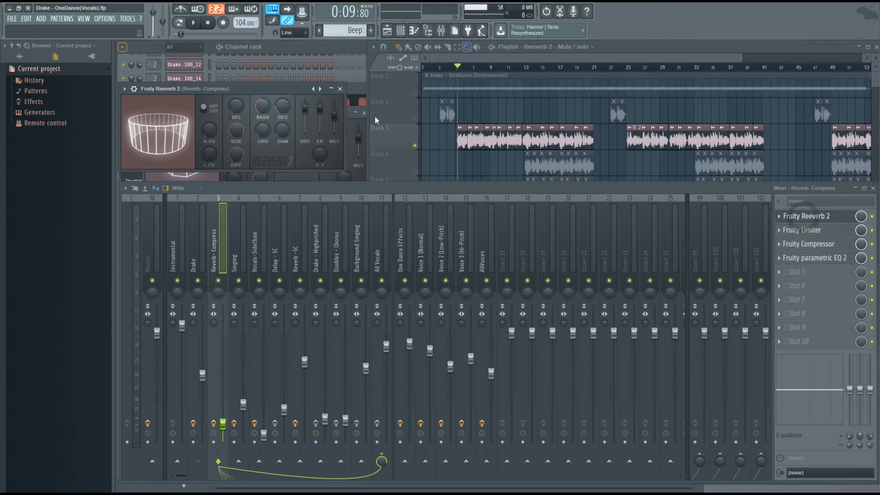
click(340, 89)
Step: Examine the noise gate settings of Fruity Limiter on the Reverb- Compress track during vocal playback
click(807, 230)
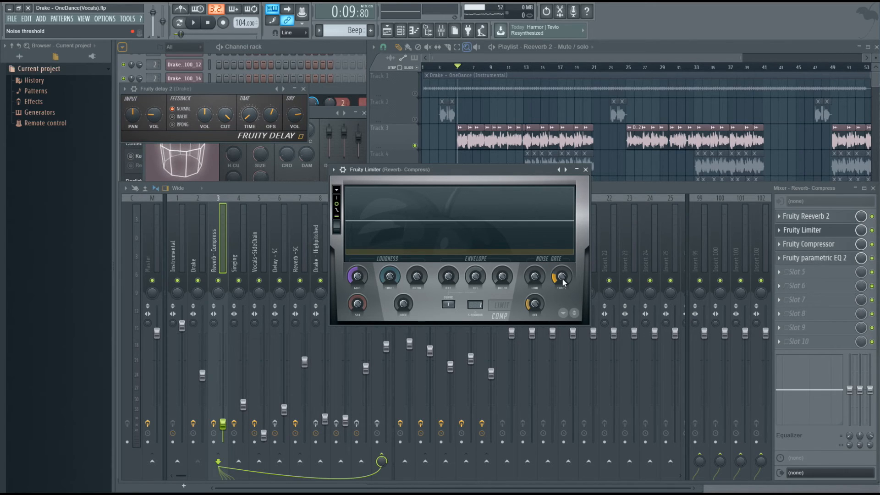
click(479, 304)
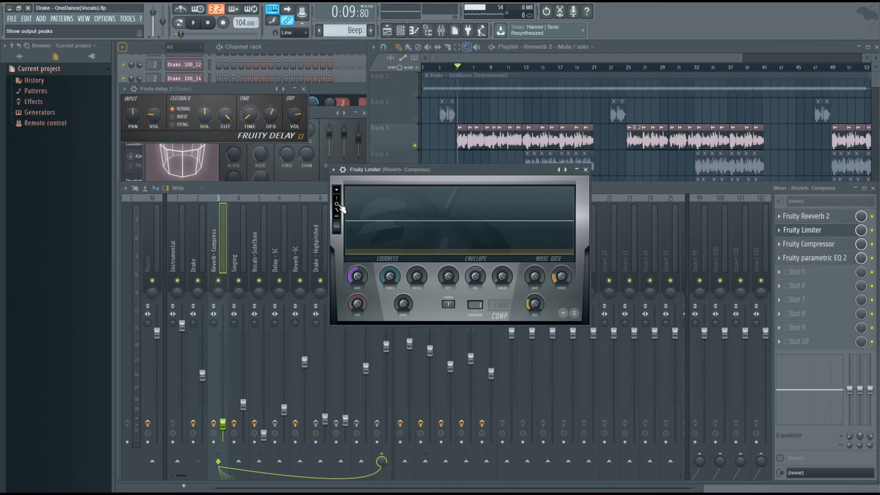
key(space)
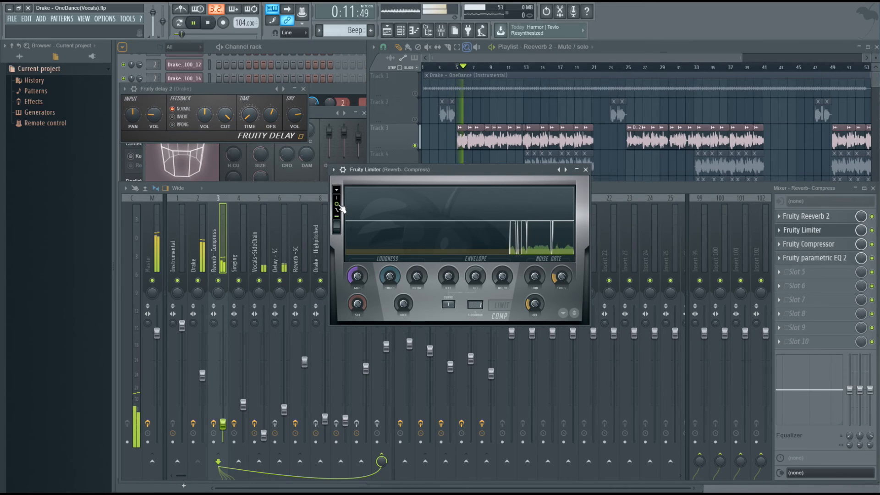
key(space)
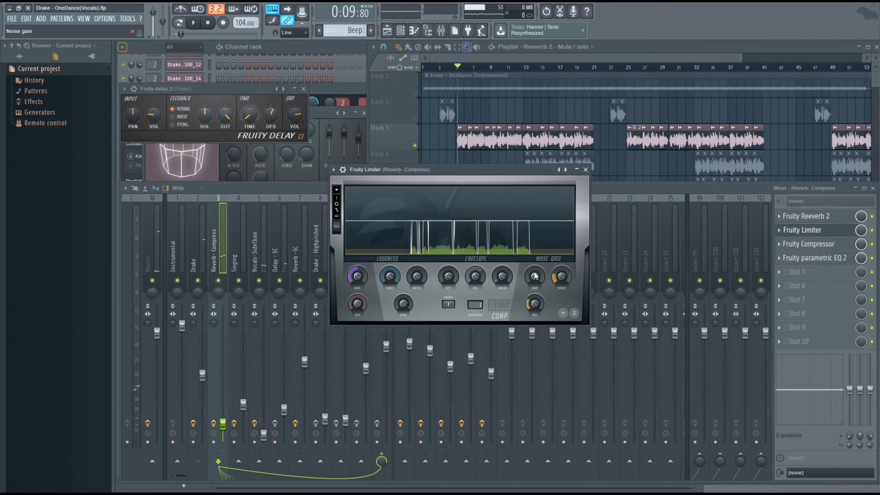
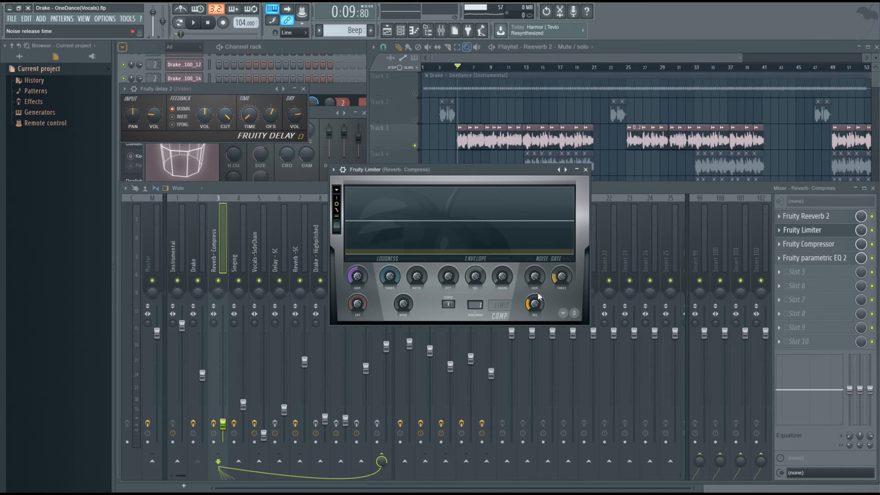
key(space)
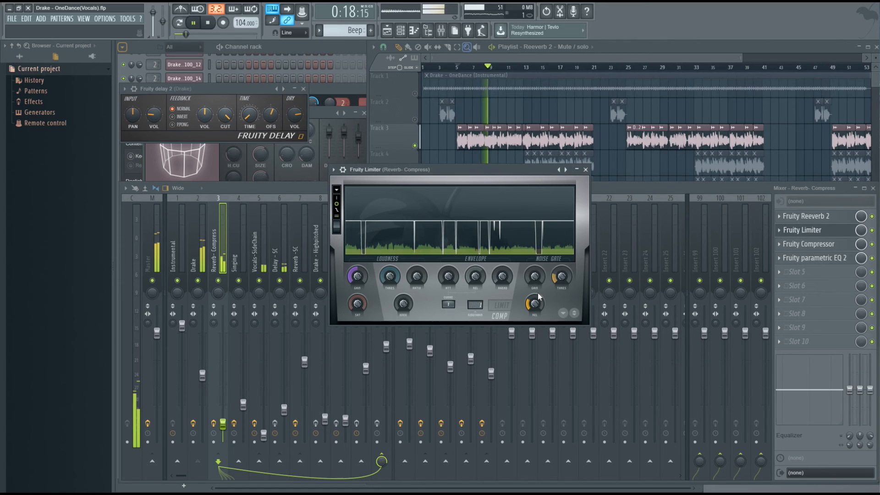
key(space)
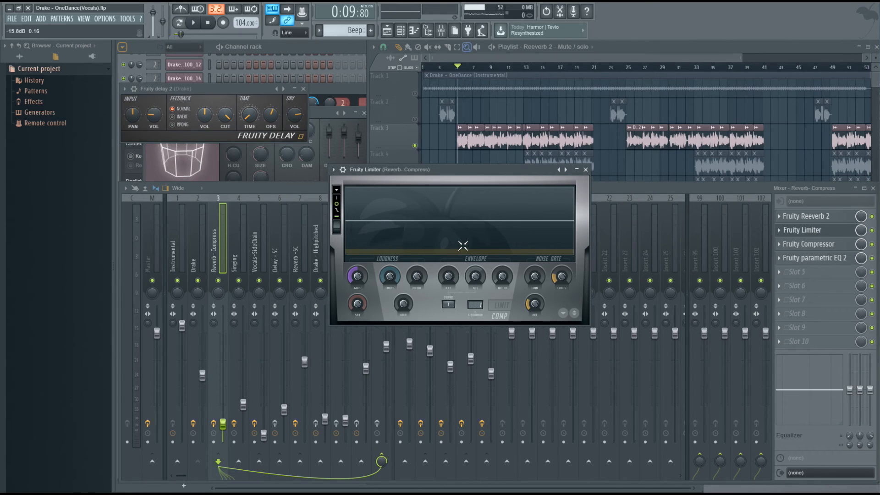
click(585, 169)
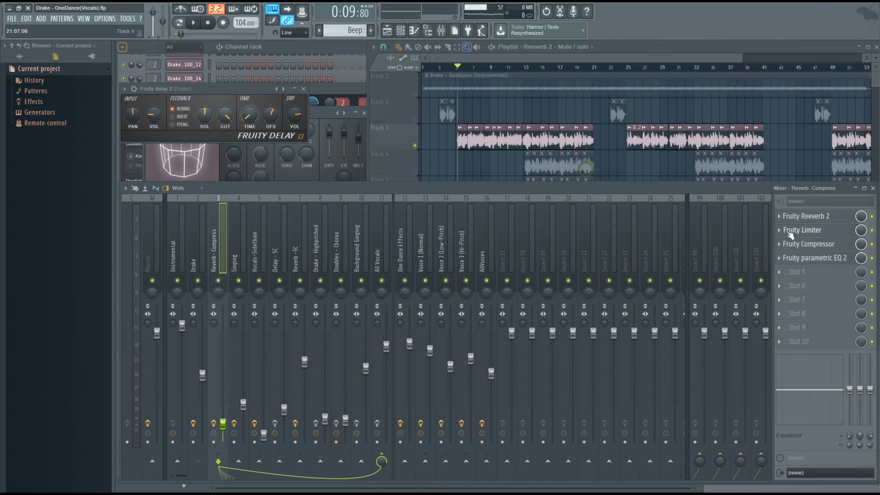
Step: Review the Fruity Compressor and Fruity parametric EQ 2 settings on the Reverb- Compress track
click(818, 250)
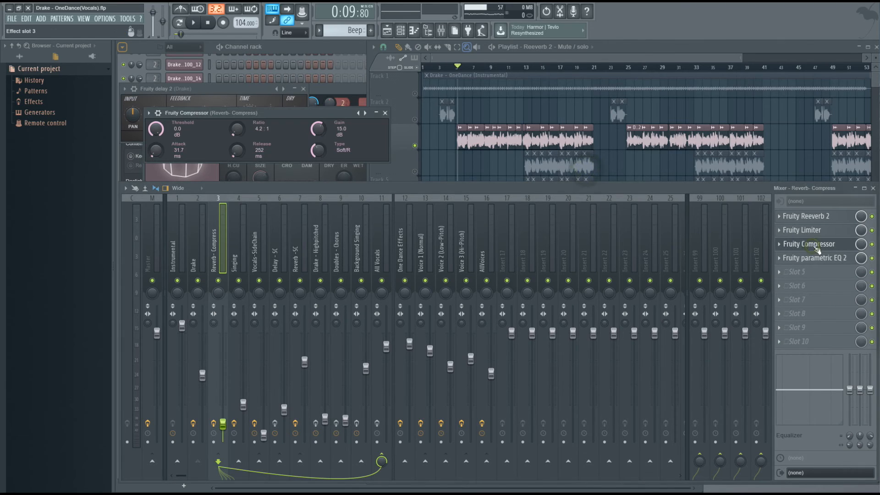
click(367, 115)
click(382, 177)
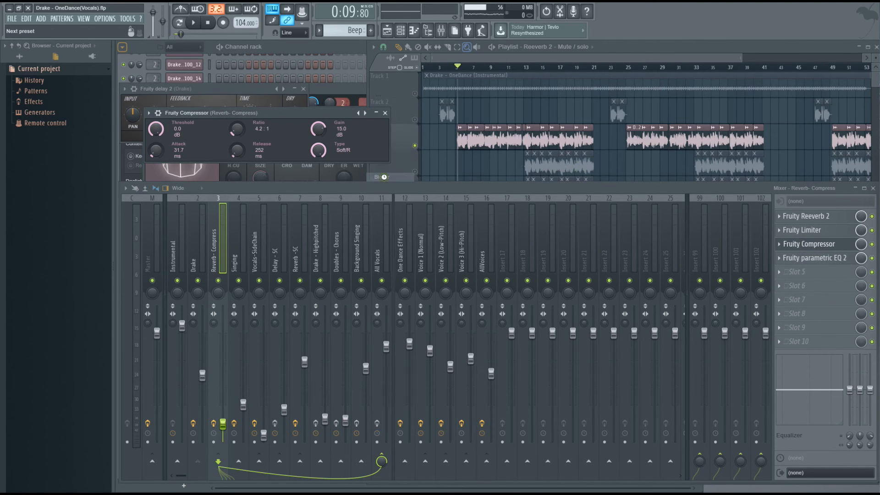
click(385, 113)
click(808, 258)
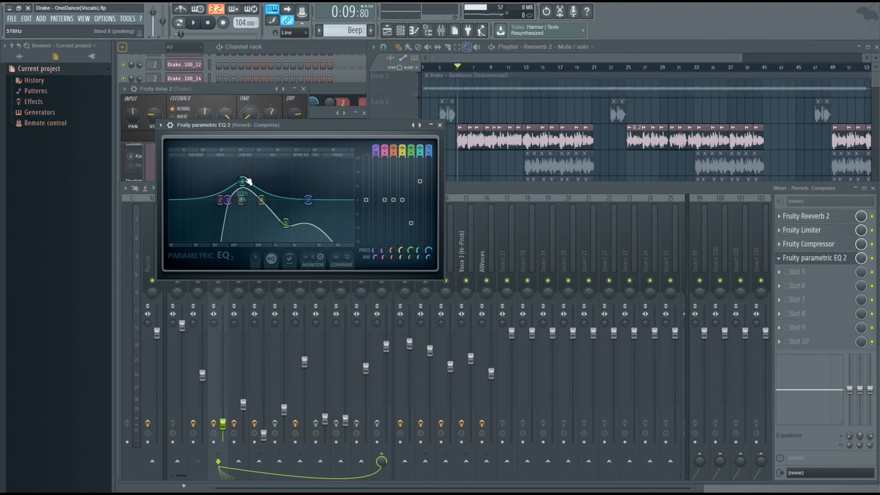
click(439, 125)
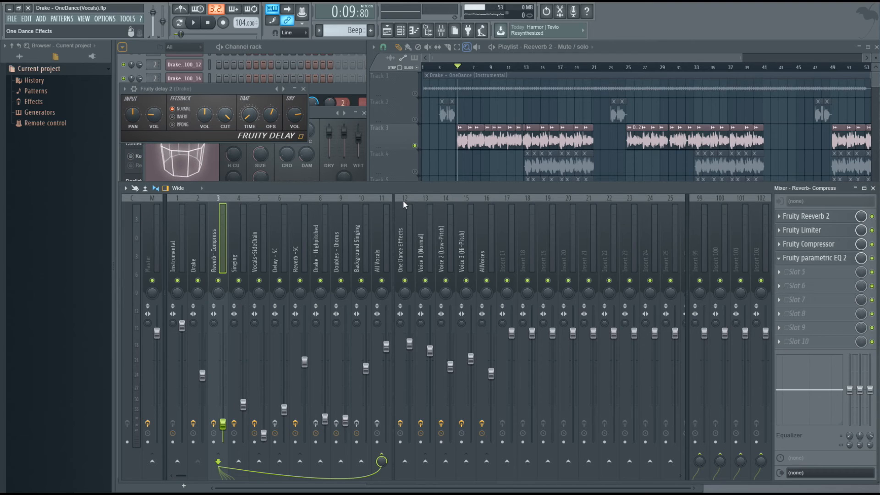
Step: Replay the vocal and toggle the Reverb- Compress track's mute again to hear what its full plugin chain adds
key(space)
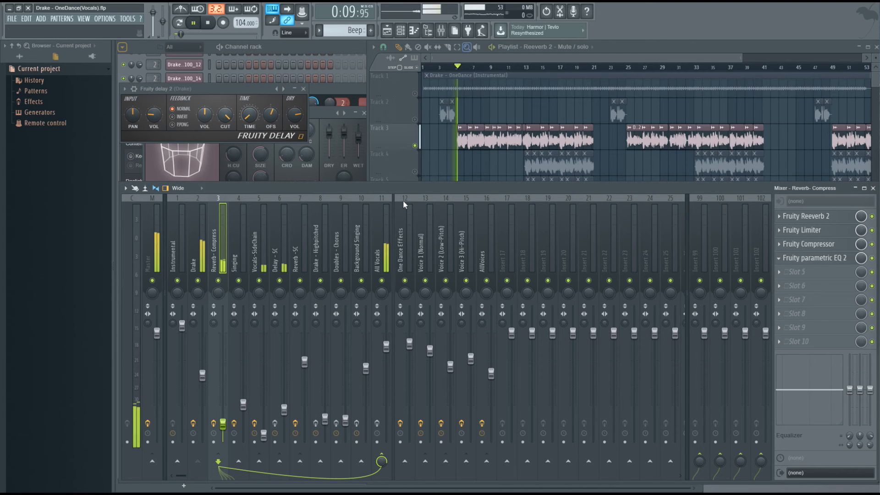
click(220, 281)
click(220, 280)
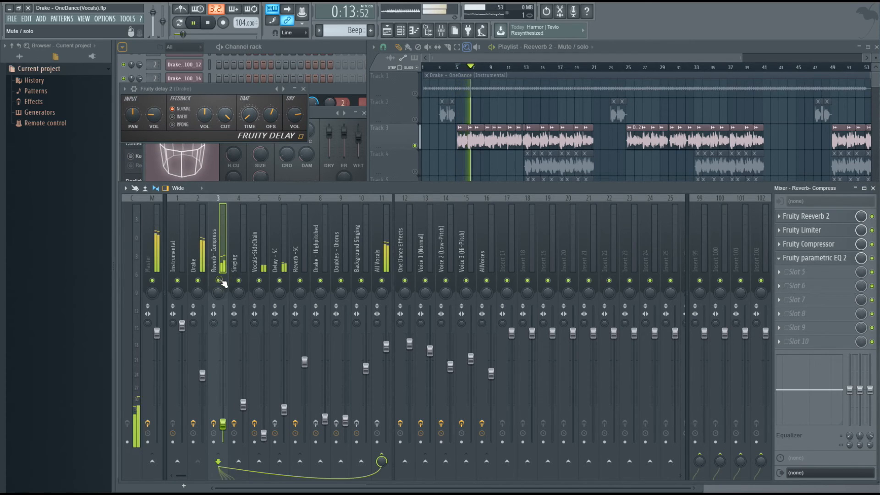
key(space)
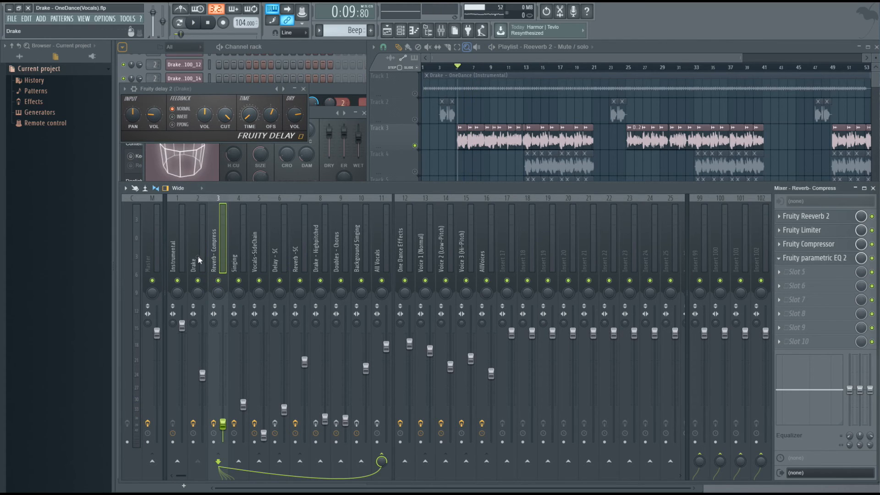
Step: Compare the send routing of the Drake and Singing mixer tracks
click(199, 260)
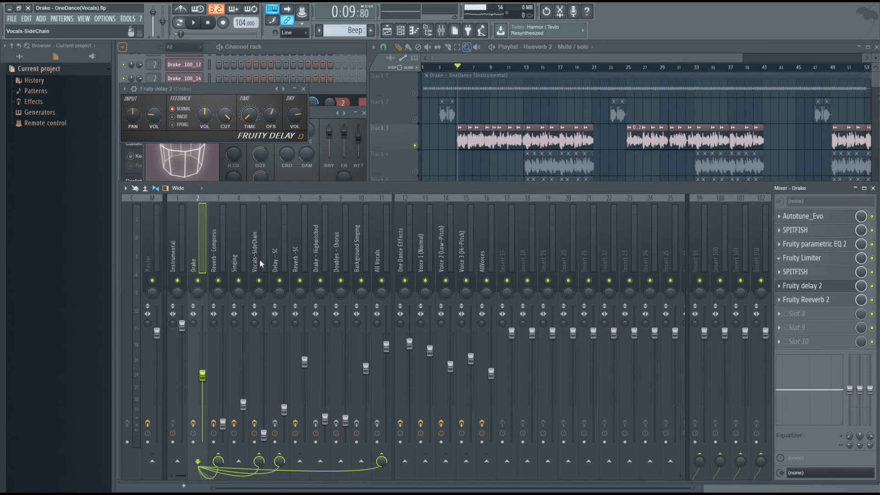
click(241, 261)
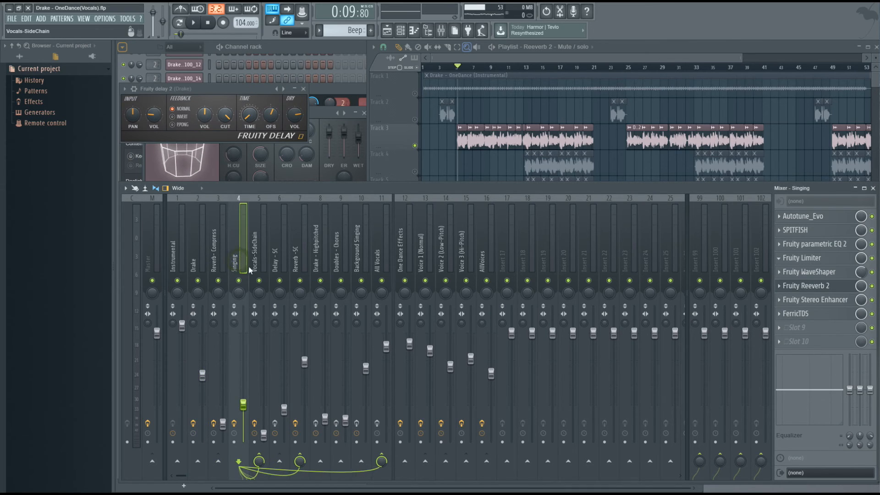
click(198, 265)
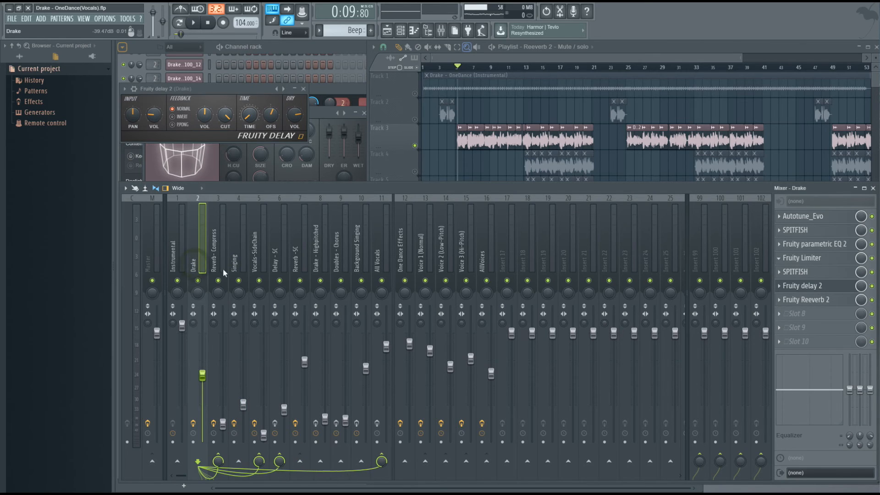
Step: Set the delay time to 2 steps in Fruity delay 2 on the Delay - SC track and close the plugin
click(275, 257)
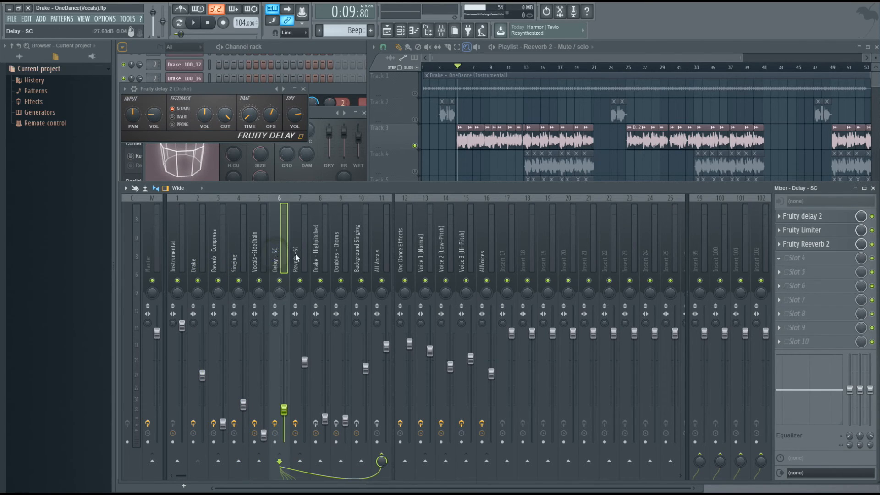
click(820, 220)
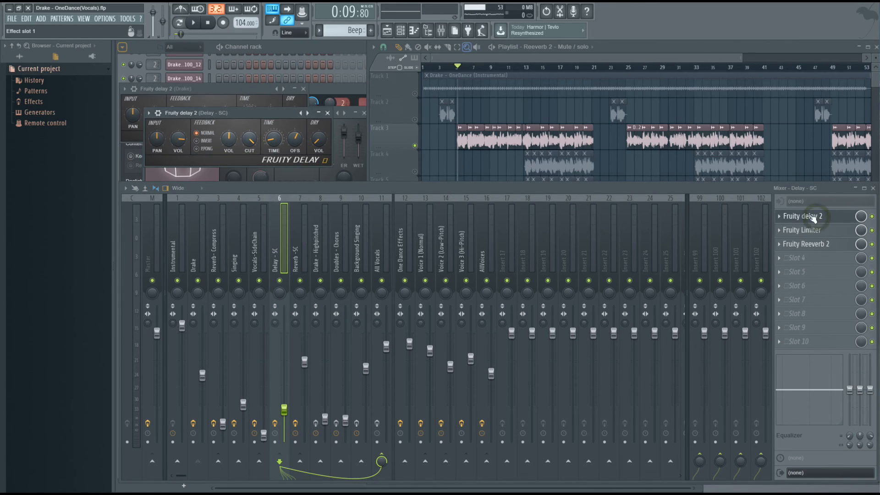
right_click(280, 141)
mouse_move(296, 158)
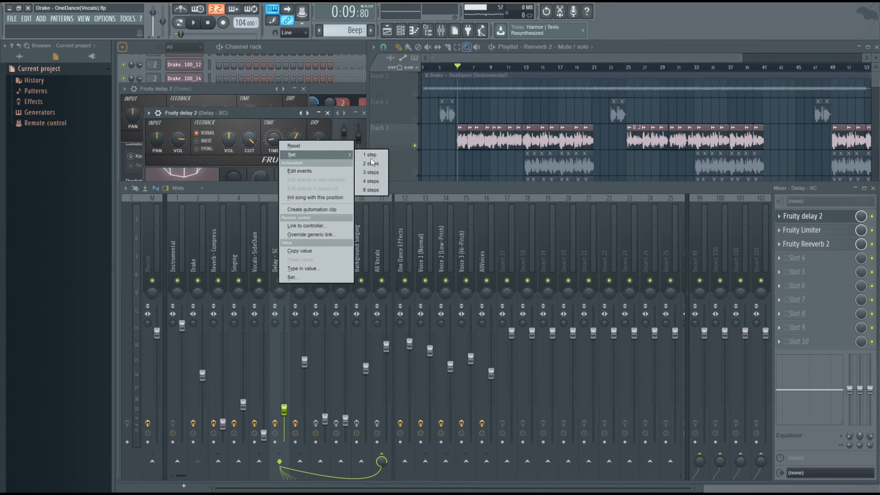
click(379, 164)
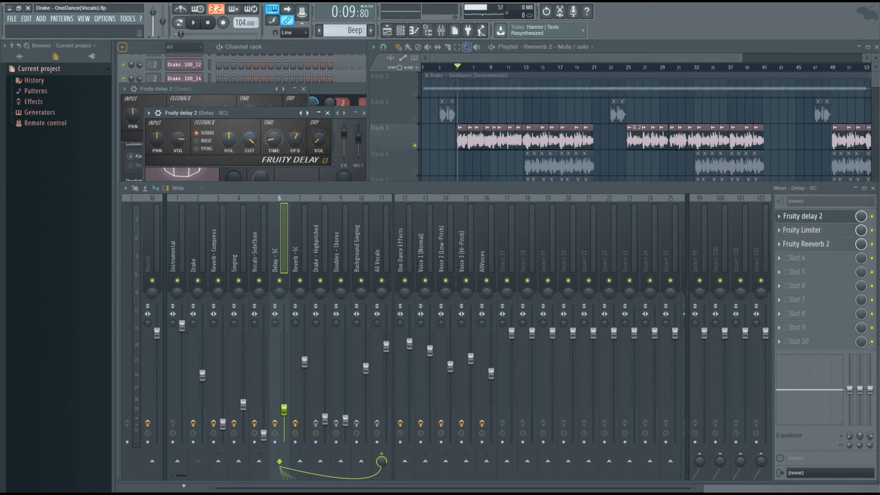
click(328, 114)
Step: Review the Fruity Limiter and Fruity Reeverb 2 settings on the Delay - SC track and replay the vocal
click(812, 231)
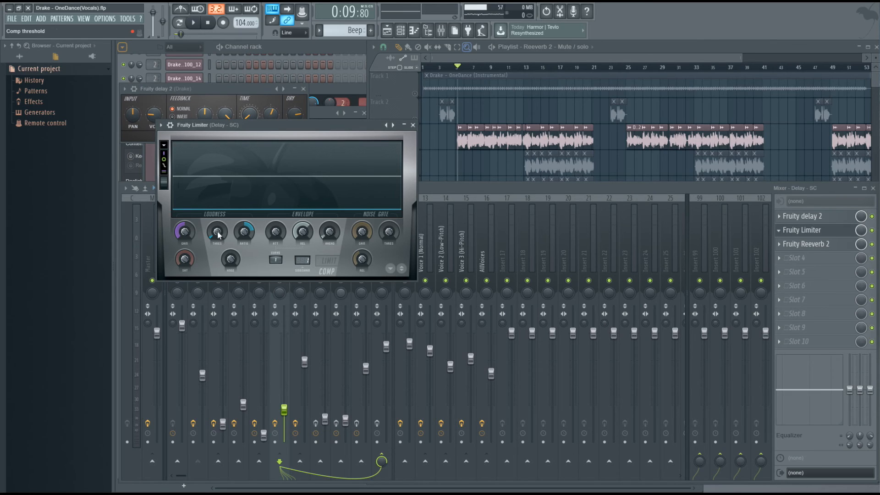
click(413, 125)
click(824, 245)
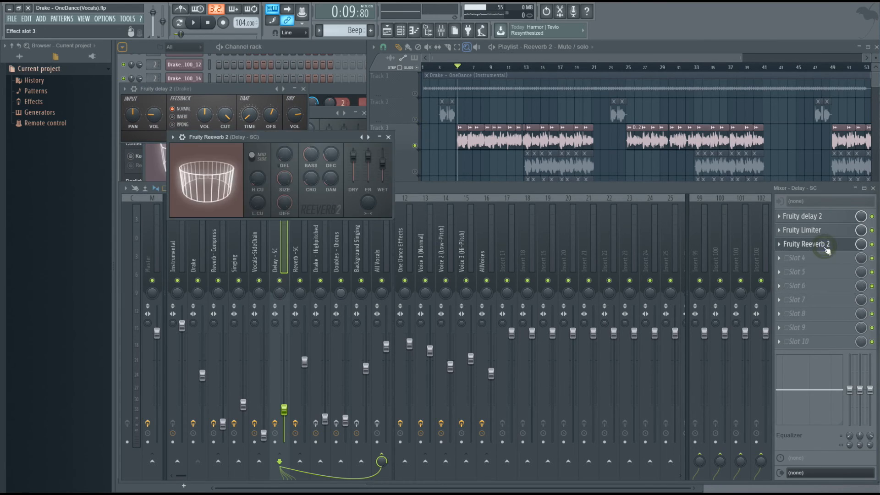
click(389, 137)
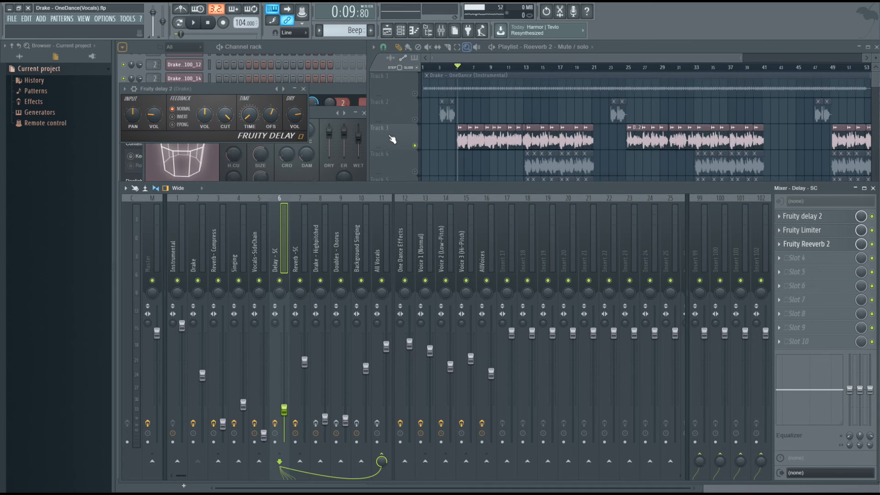
key(space)
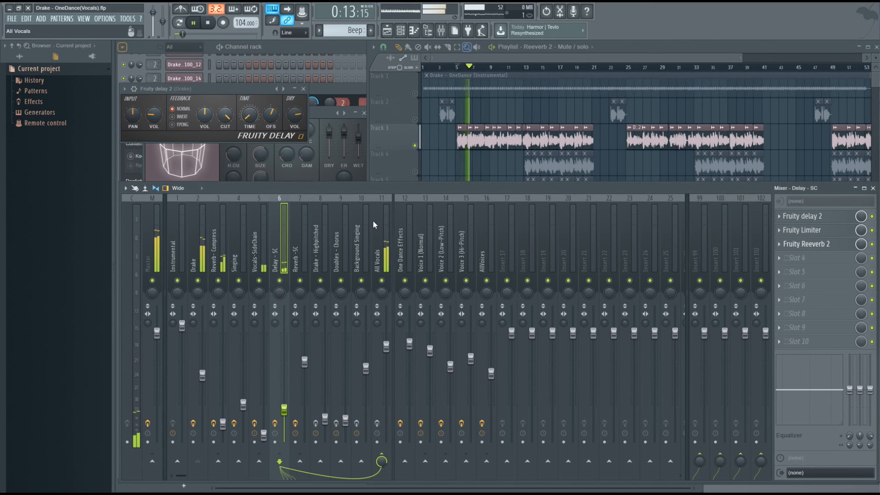
key(space)
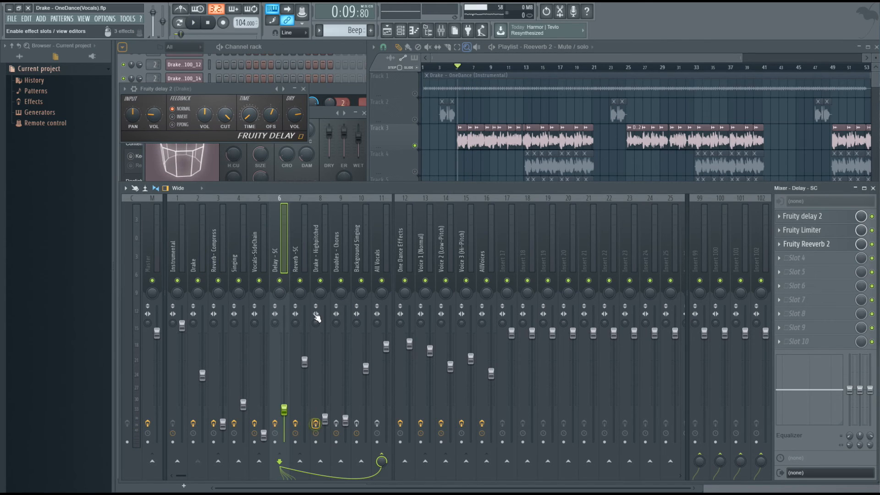
Step: Select the Drake - Highpitched mixer track, then unmute playlist Track 7 and play the high-pitched layer with the lead vocal
click(314, 254)
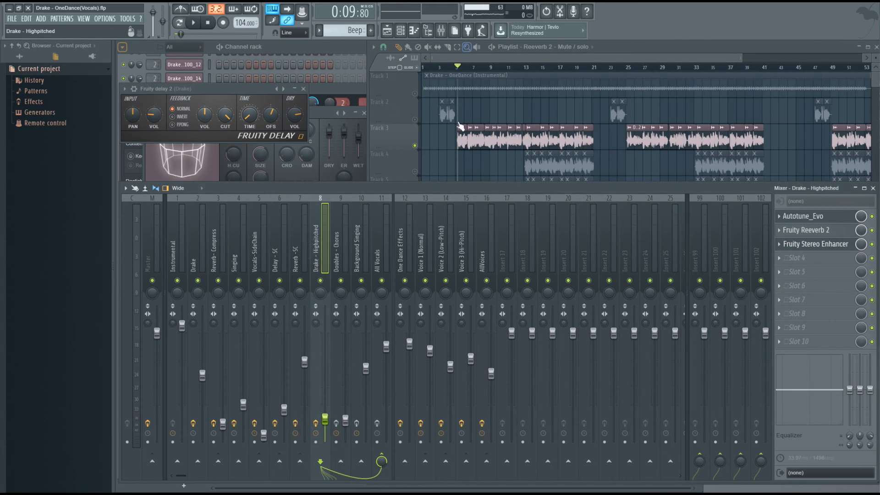
click(498, 48)
click(416, 249)
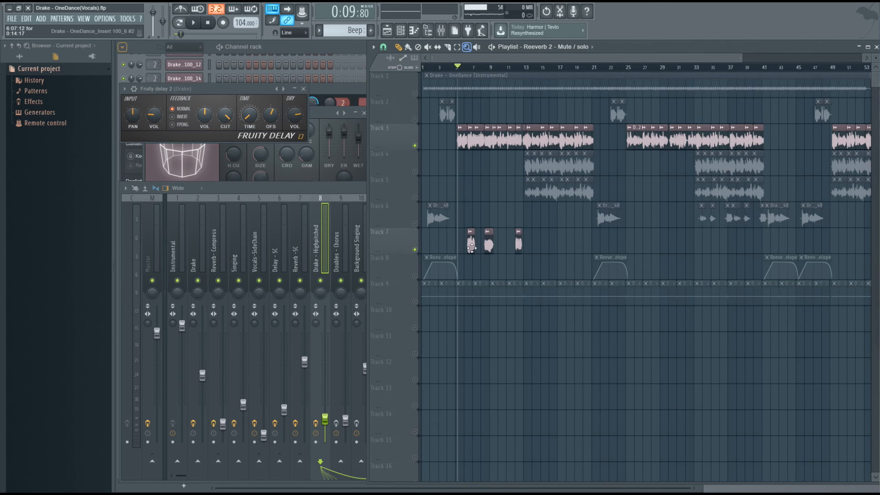
key(space)
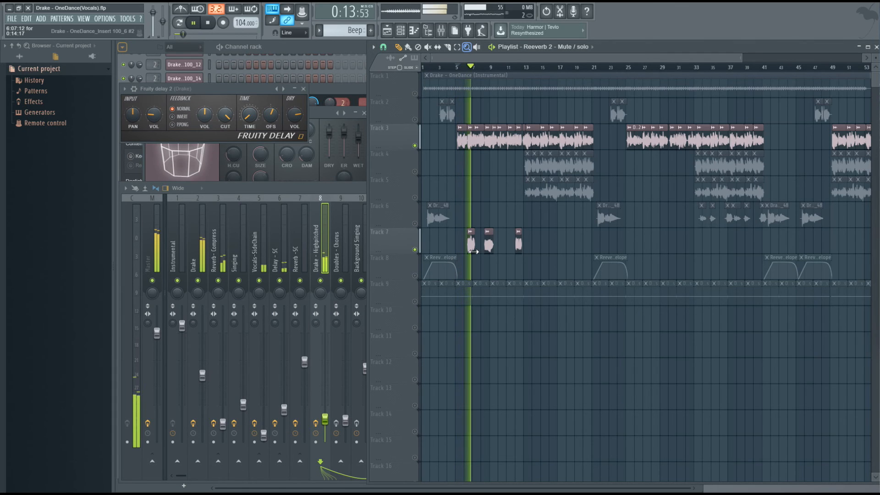
key(space)
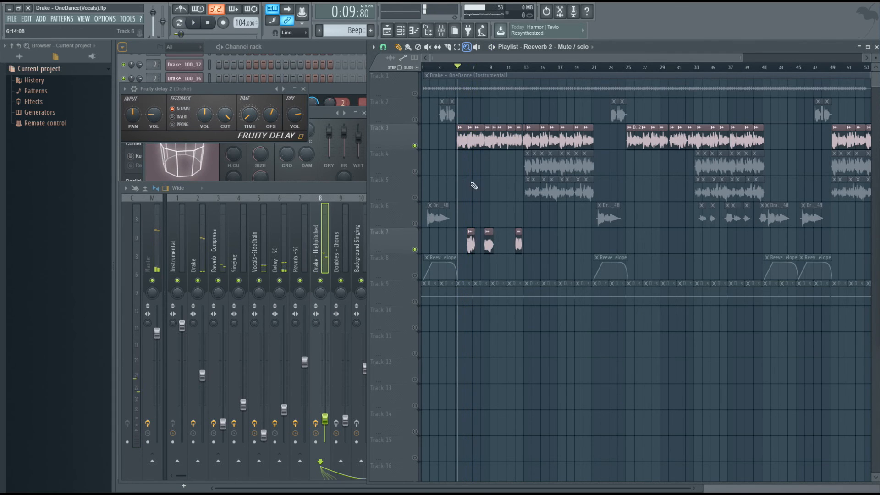
Step: Try placing a copy of the Drake - OneDance_Insert 100_6 clip from Track 3 onto Track 4 with that track unmuted
click(472, 140)
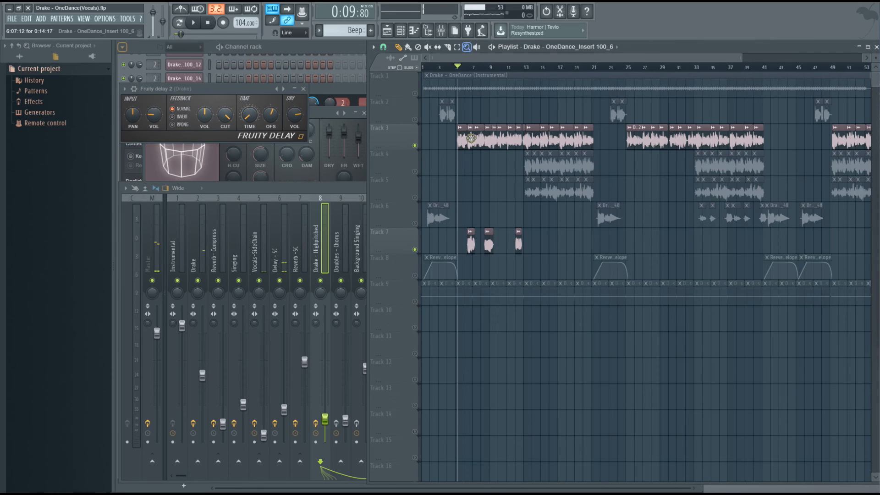
click(472, 165)
click(415, 171)
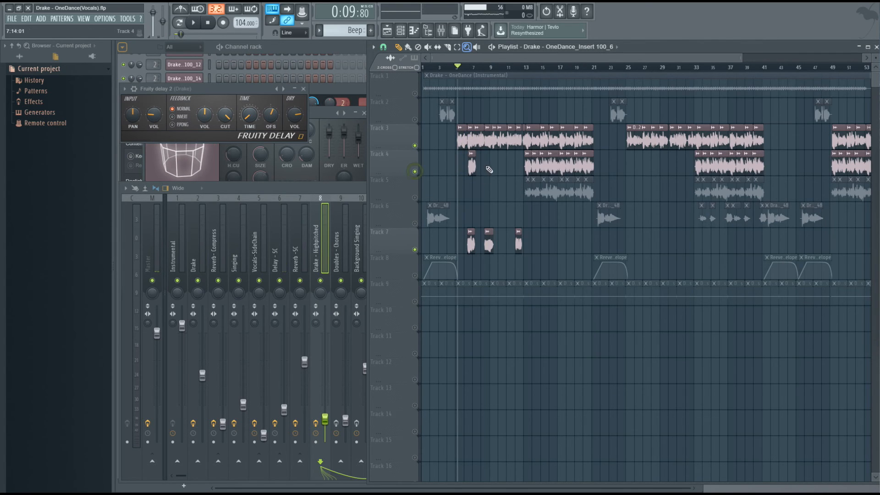
right_click(471, 165)
click(414, 172)
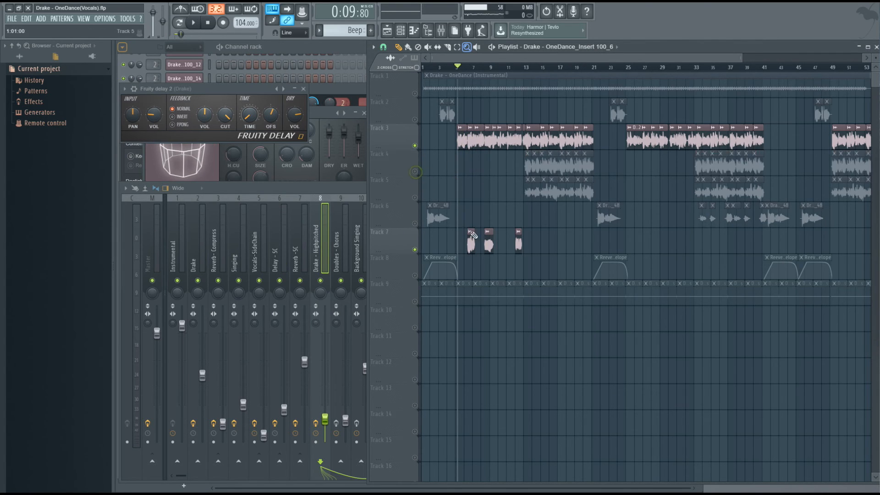
Step: Show the Make unique option for the first Track 7 clip and compare its mixer routing with the first Track 3 clip's
click(470, 232)
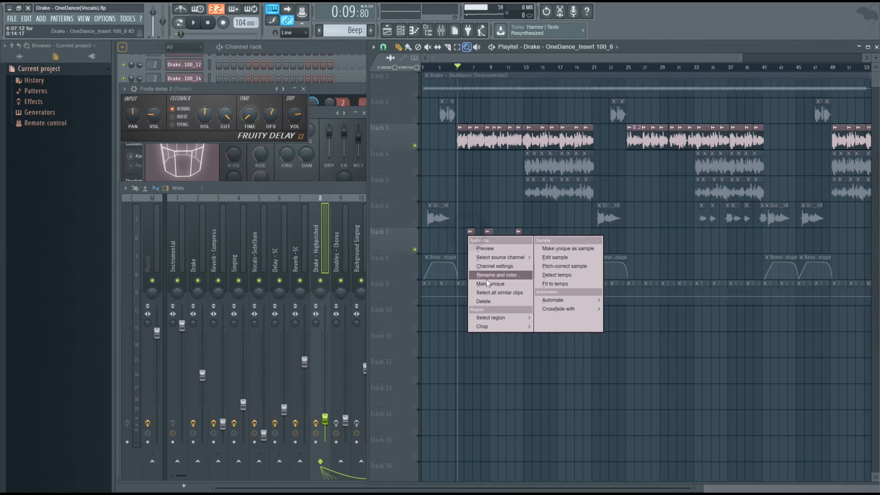
click(487, 285)
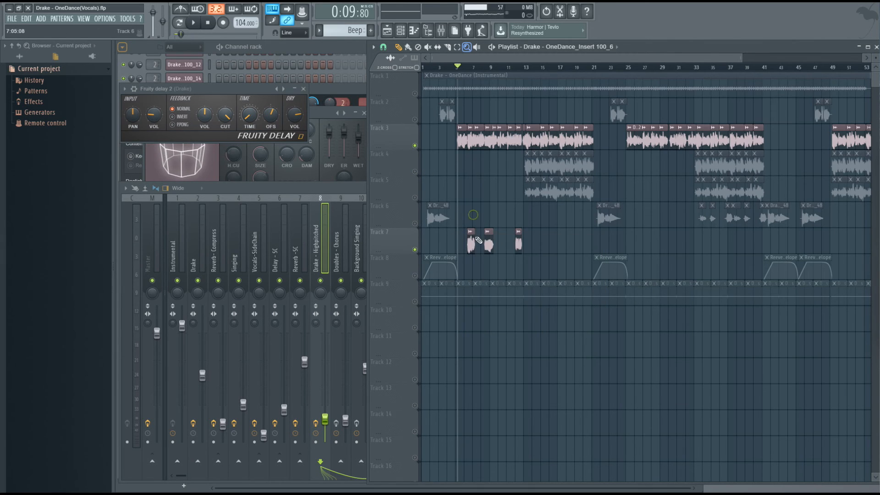
double_click(471, 245)
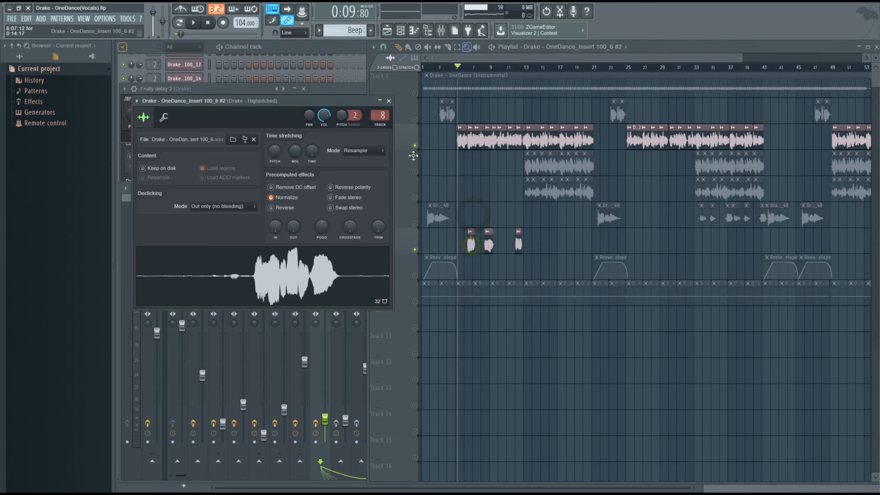
double_click(383, 115)
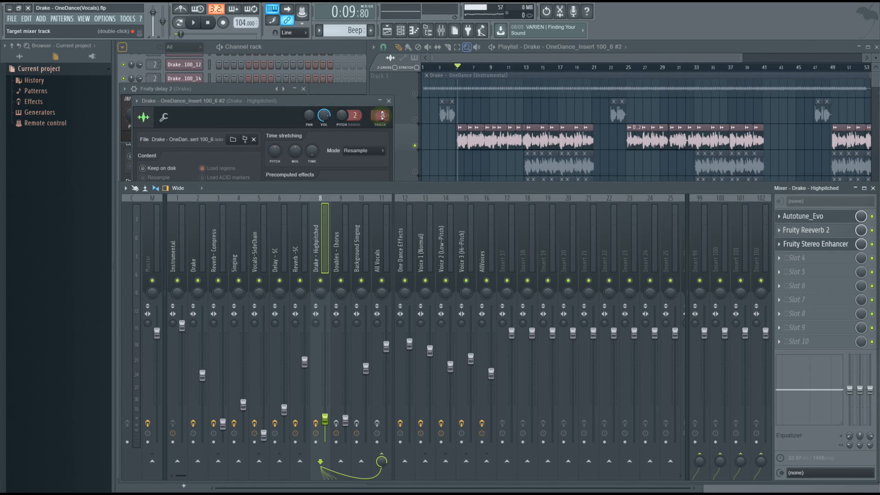
click(460, 139)
double_click(461, 142)
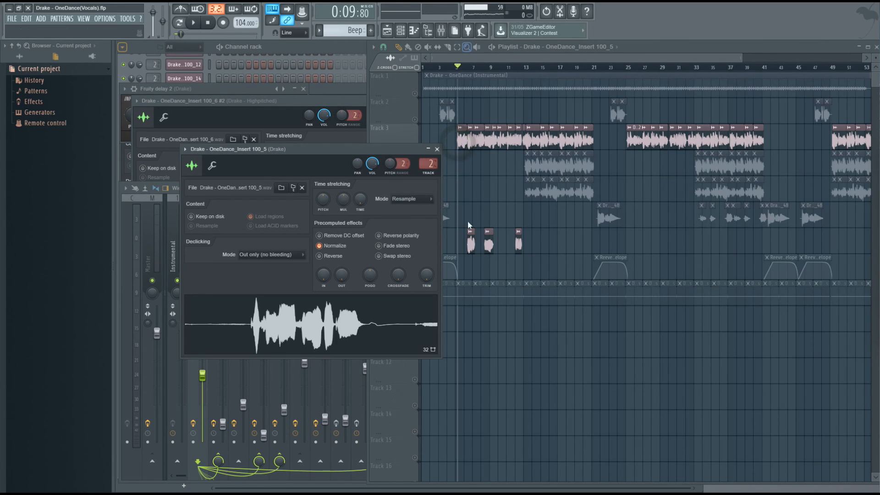
double_click(468, 243)
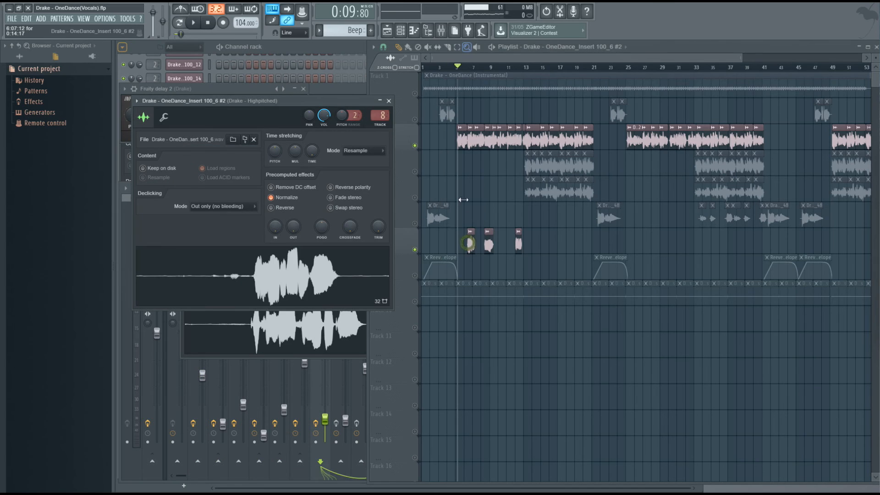
double_click(381, 115)
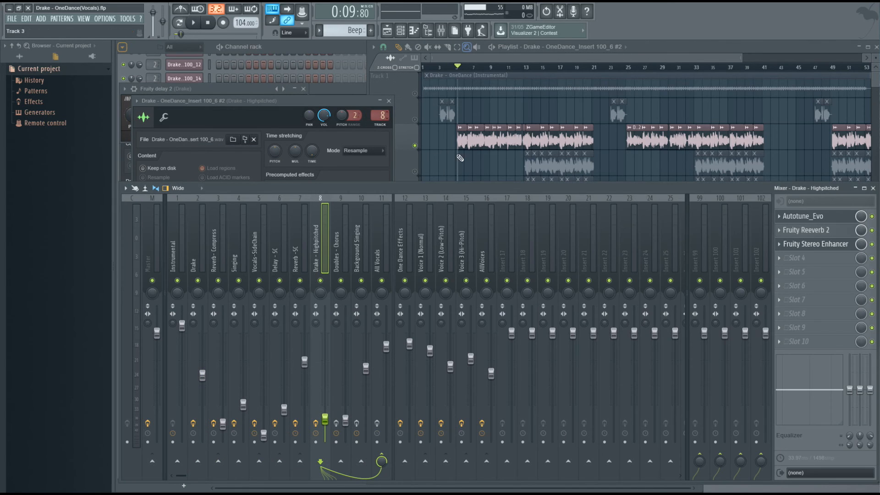
Step: Set the scale to Major and the key to Db in Autotune_Evo on the Drake - Highpitched track and close it
click(802, 217)
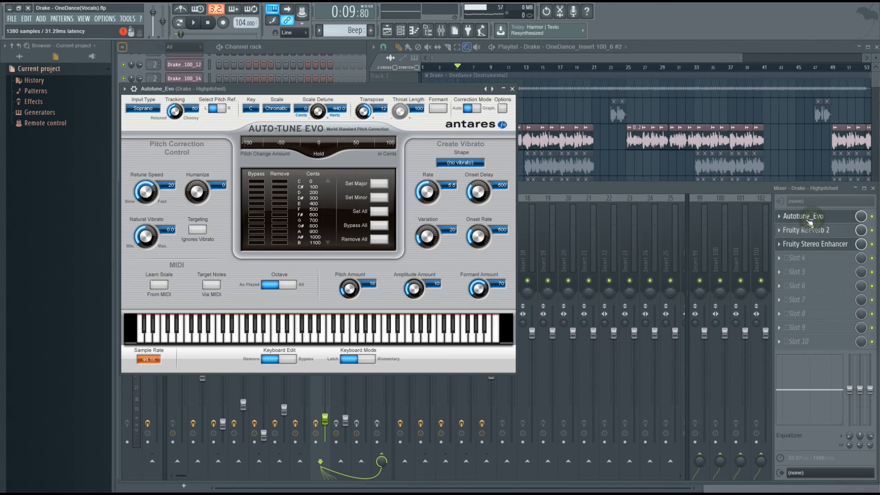
click(264, 110)
click(275, 128)
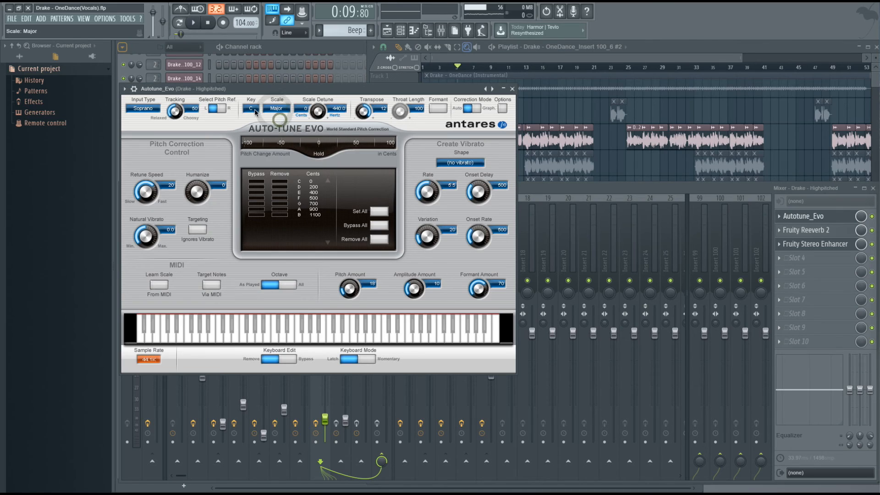
click(252, 109)
click(255, 125)
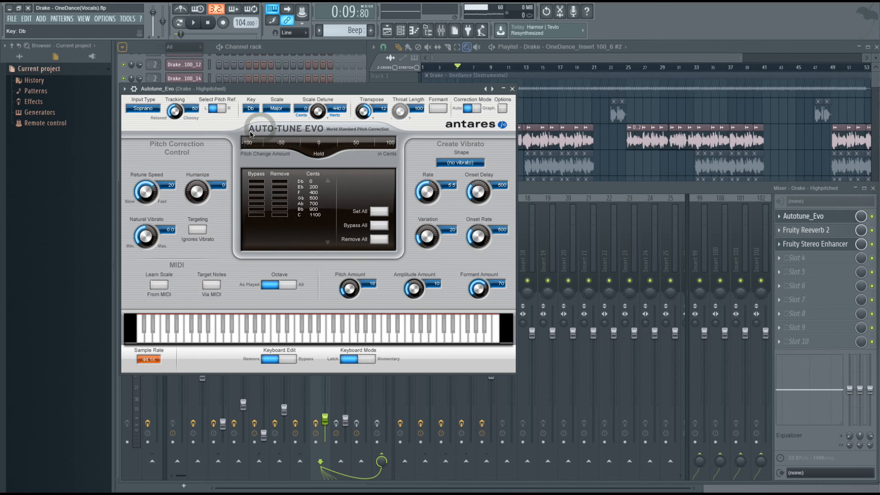
click(513, 89)
Step: Review the Fruity Reeverb 2 and Fruity Stereo Enhancer settings on the Drake - Highpitched track
click(809, 232)
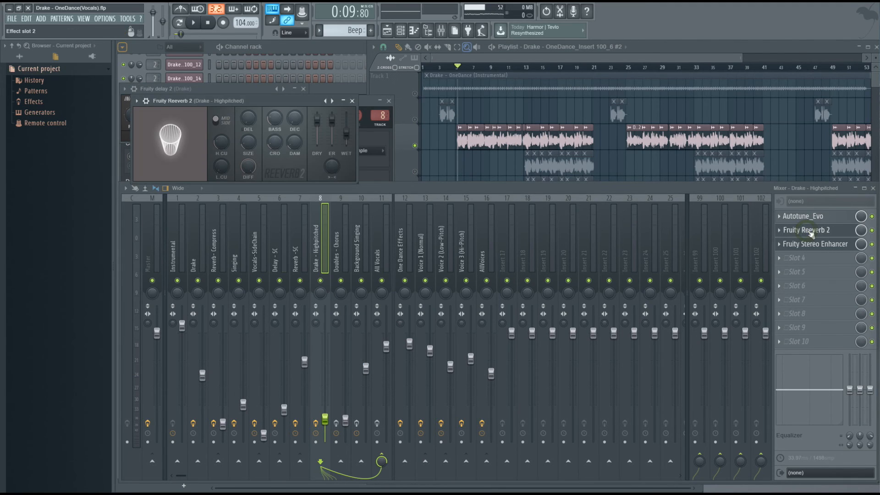
click(352, 100)
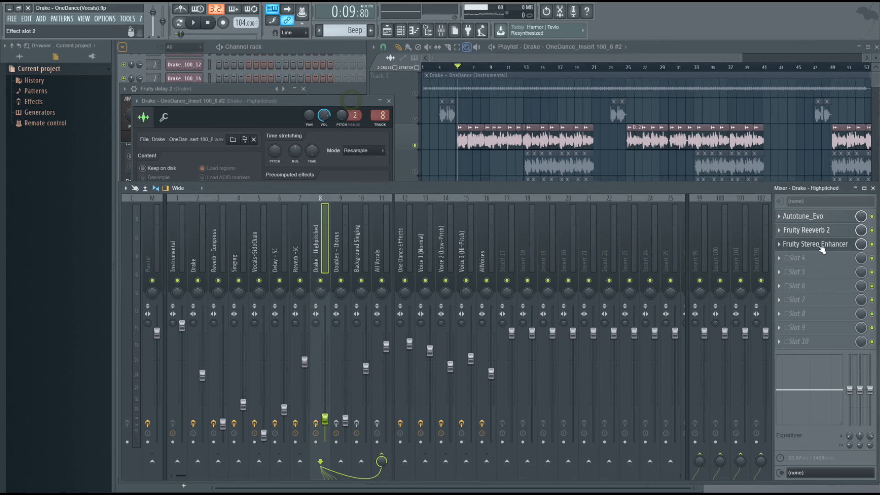
click(820, 247)
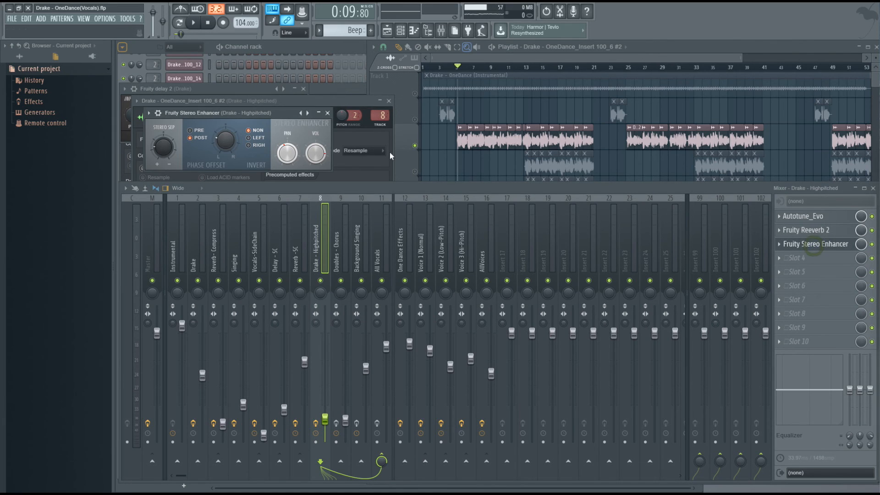
right_click(307, 113)
click(278, 115)
click(329, 113)
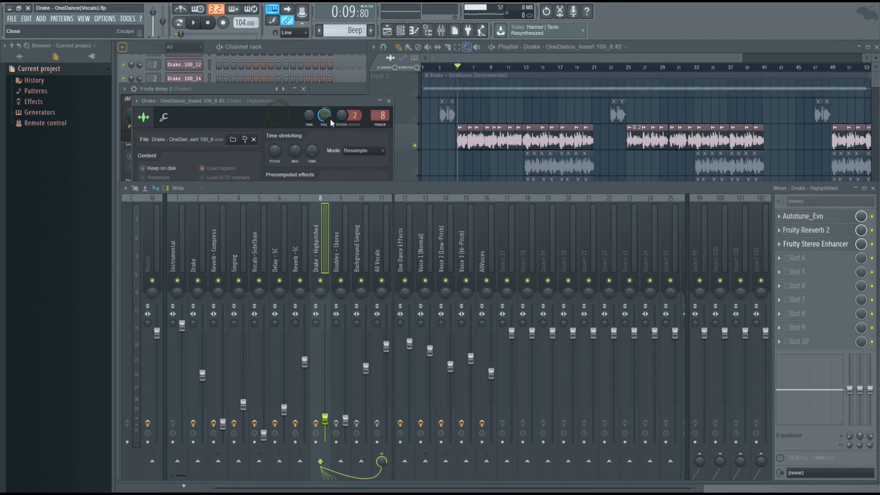
Step: Select the Doubles - Chorus mixer track, then play the chorus from about bar 13 with playlist Tracks 4 and 5 unmuted
click(339, 245)
click(530, 72)
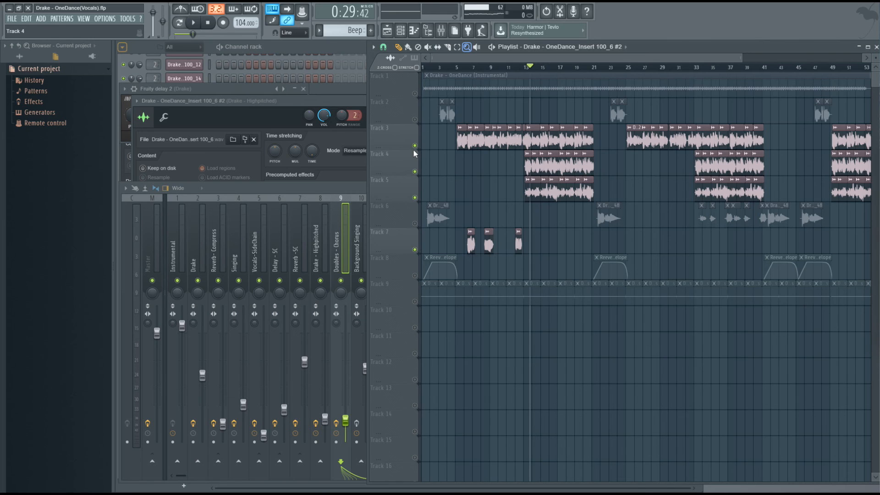
key(space)
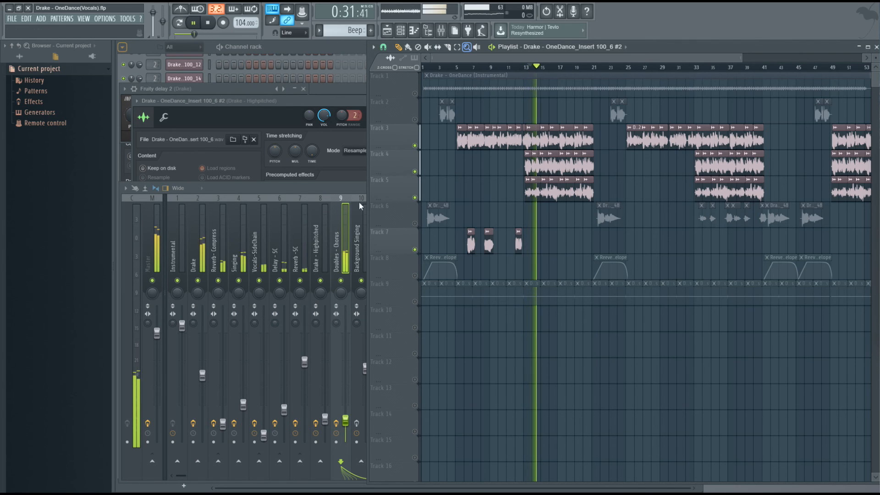
Step: Toggle the Doubles - Chorus track's mute during playback to hear its contribution, then review its Fruity Reeverb 2 settings
click(341, 281)
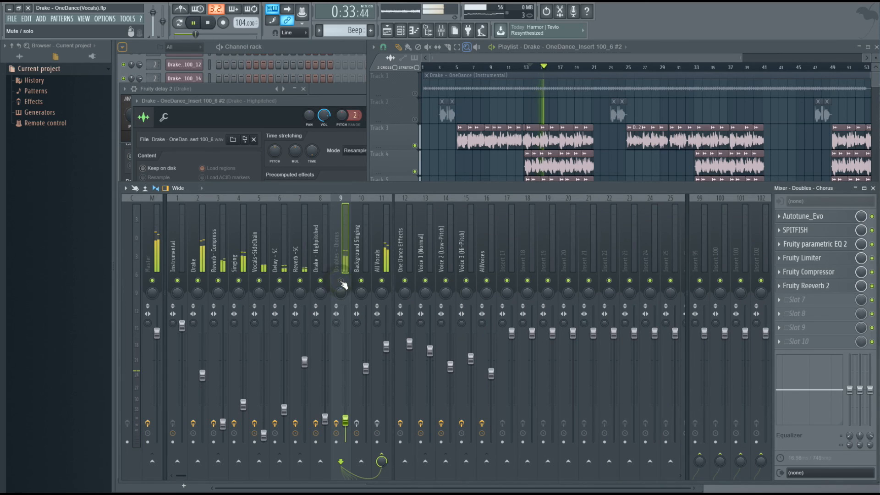
click(341, 281)
key(space)
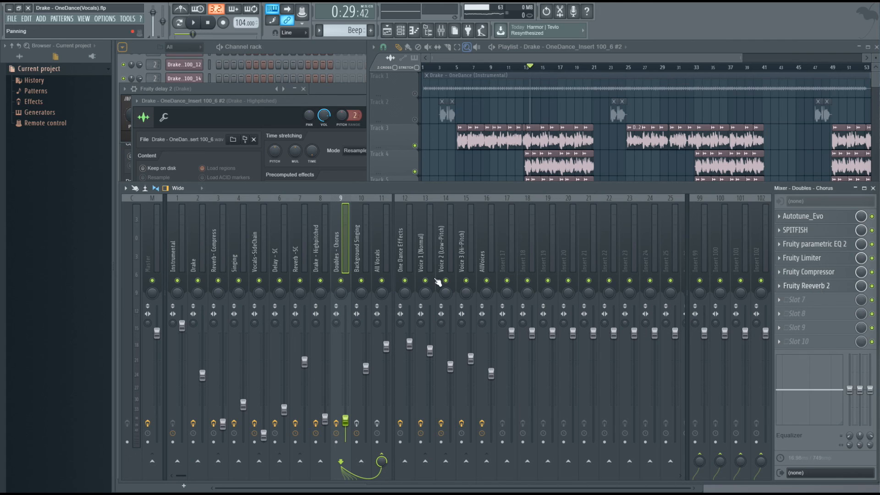
click(807, 285)
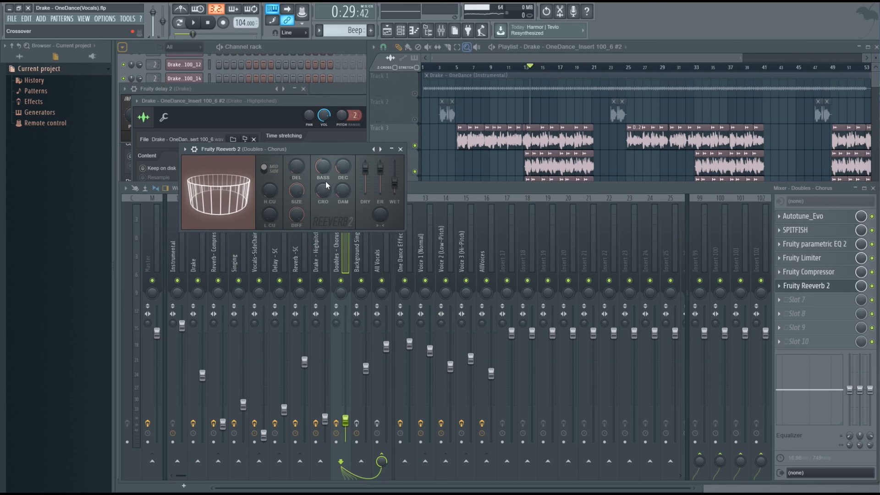
click(400, 149)
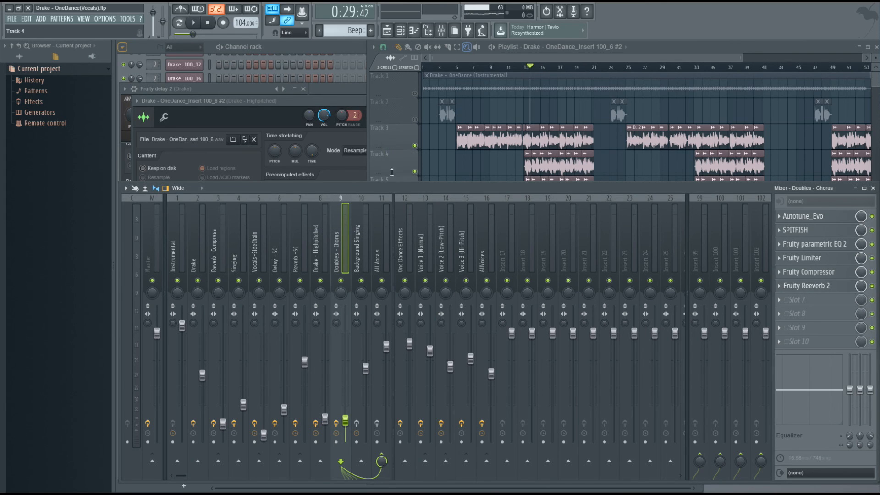
Step: Select the Background Singing mixer track, then move the playhead to about bar 33 and unmute playlist Track 6
click(359, 240)
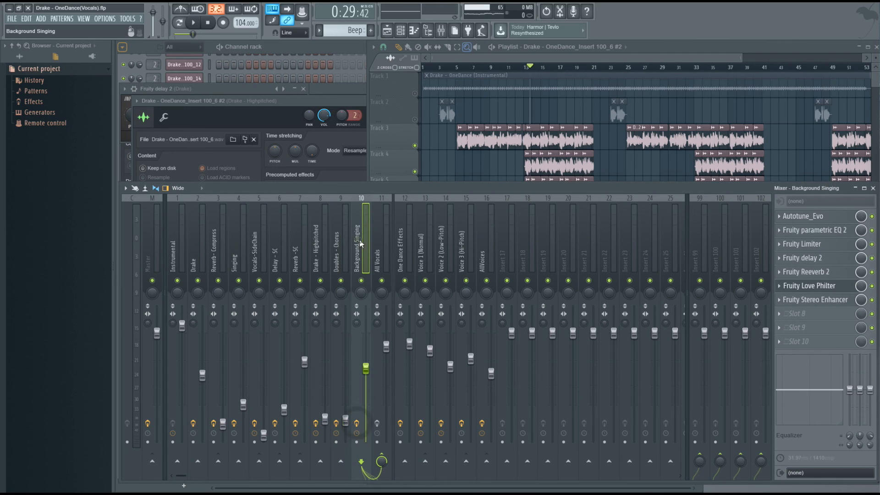
drag(503, 57, 595, 63)
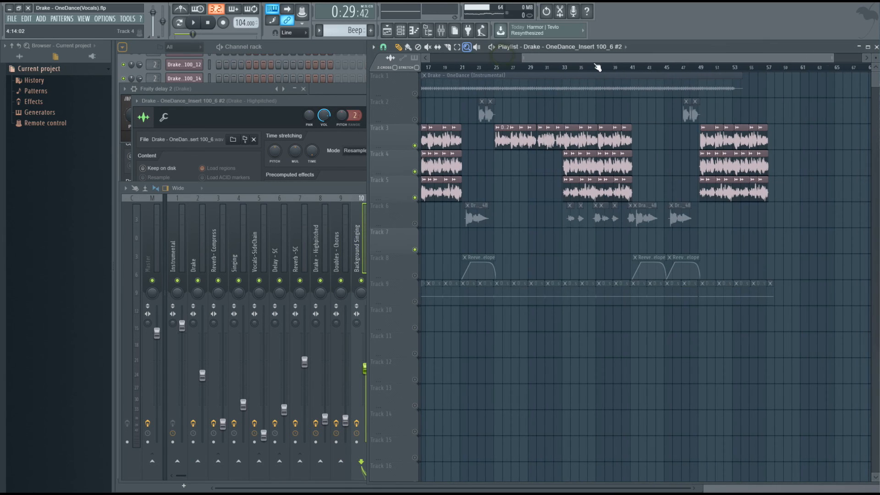
click(566, 68)
click(415, 224)
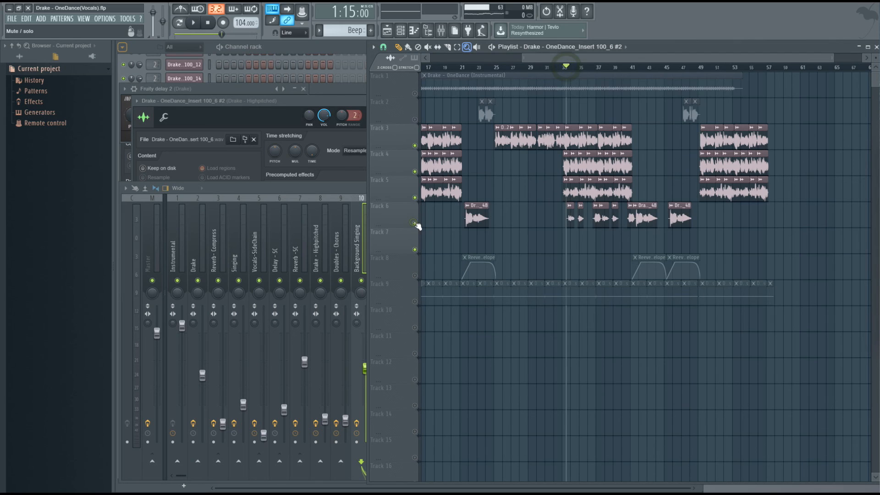
Step: Play from about bar 33 and solo playlist Track 6 during playback to hear the background singing alone
key(space)
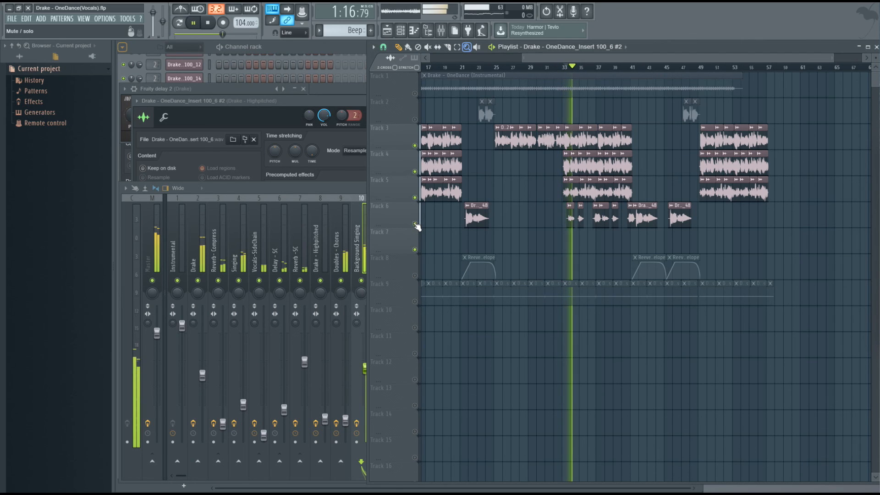
right_click(415, 224)
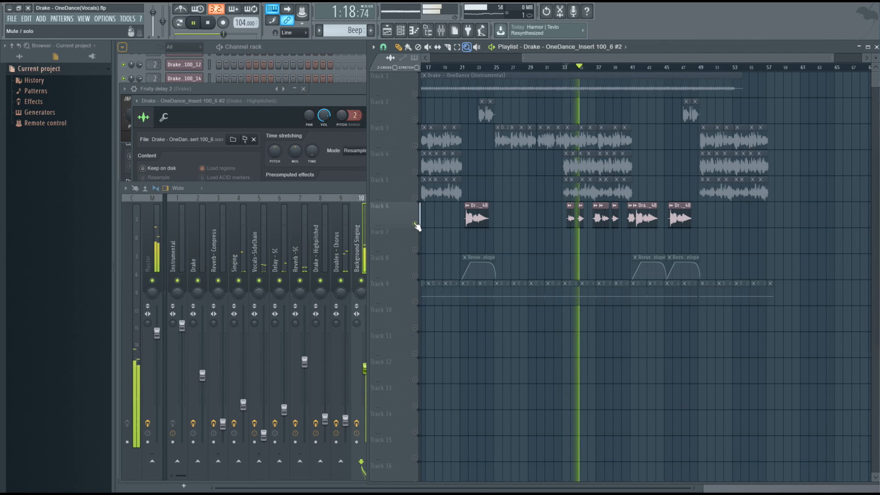
key(space)
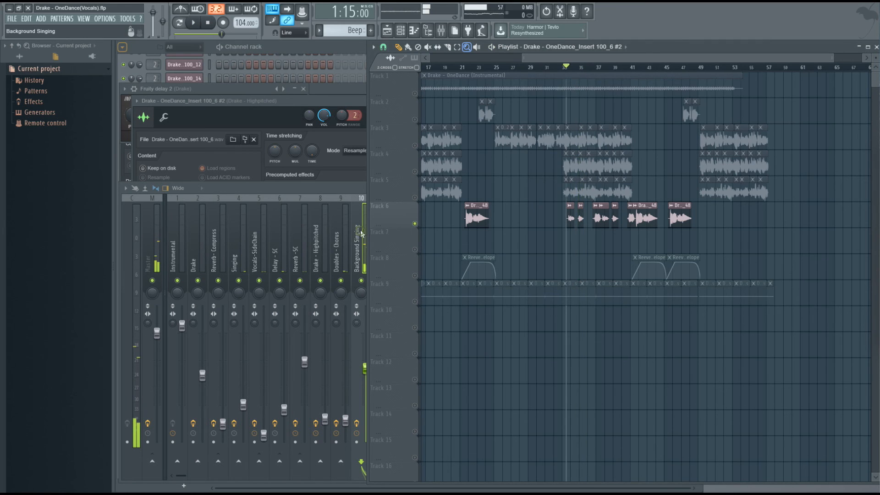
Step: Review the Autotune_Evo, Fruity parametric EQ 2 and Fruity Limiter settings on the Background Singing mixer track
click(362, 231)
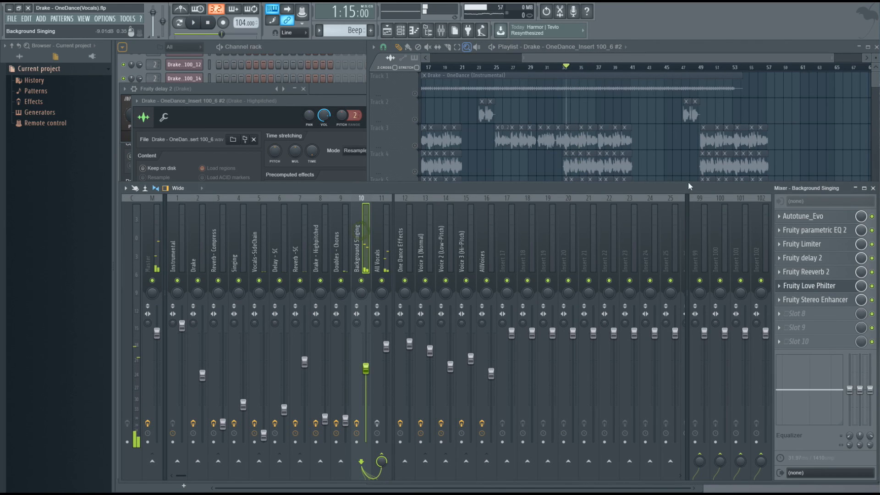
click(817, 217)
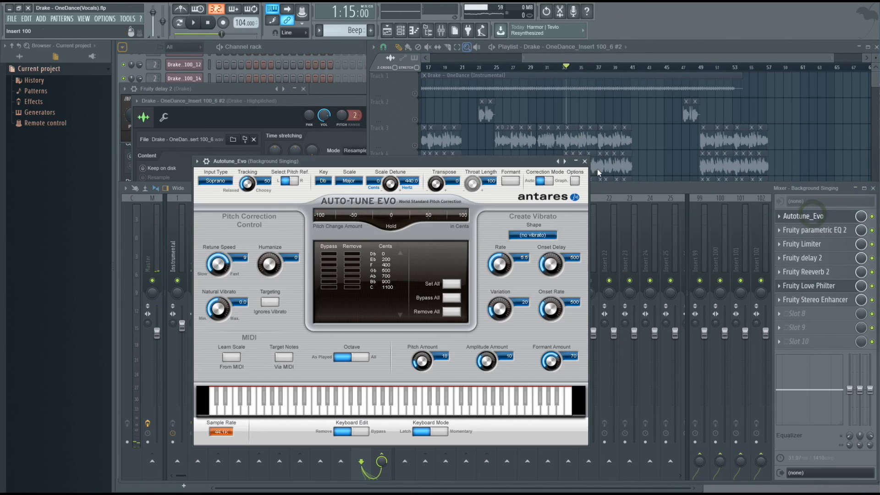
click(587, 158)
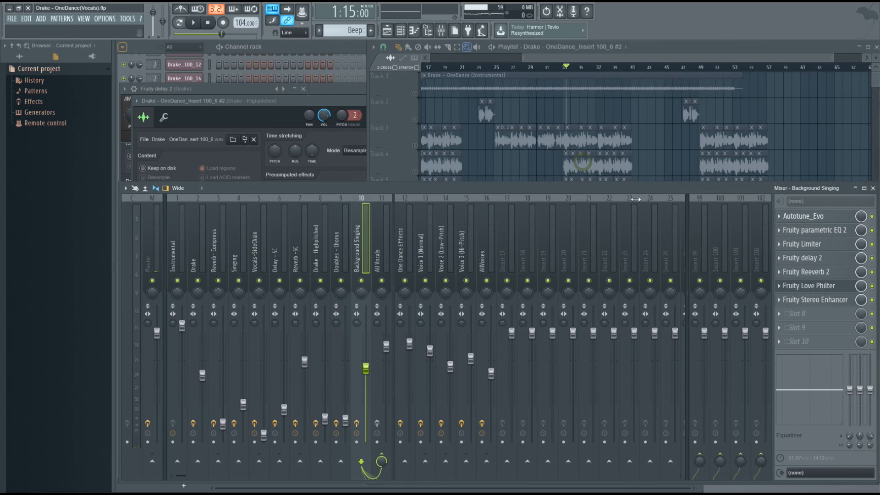
click(820, 229)
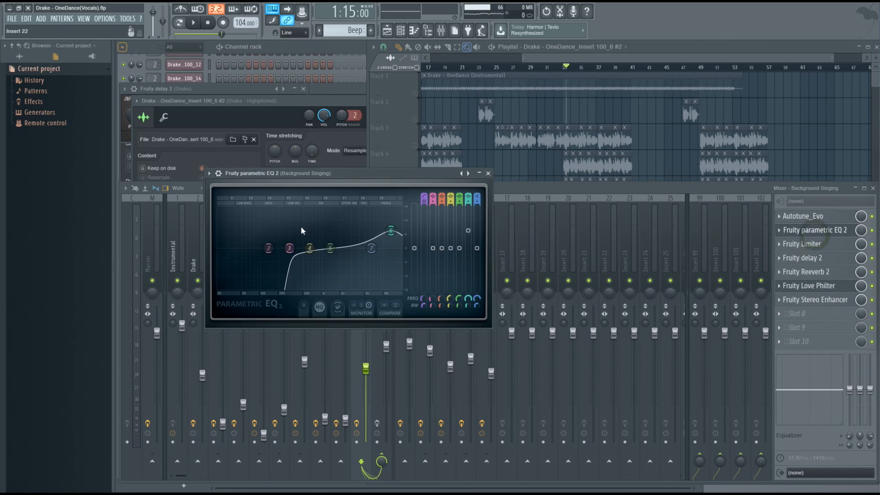
right_click(293, 255)
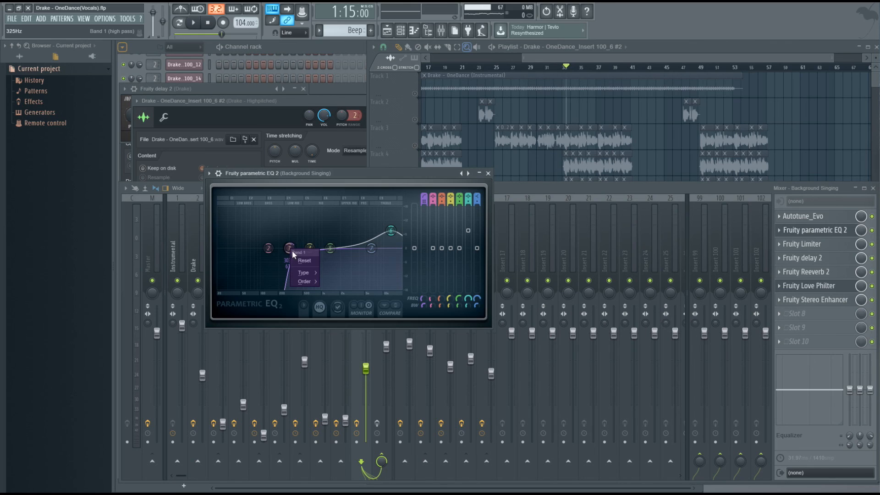
click(303, 194)
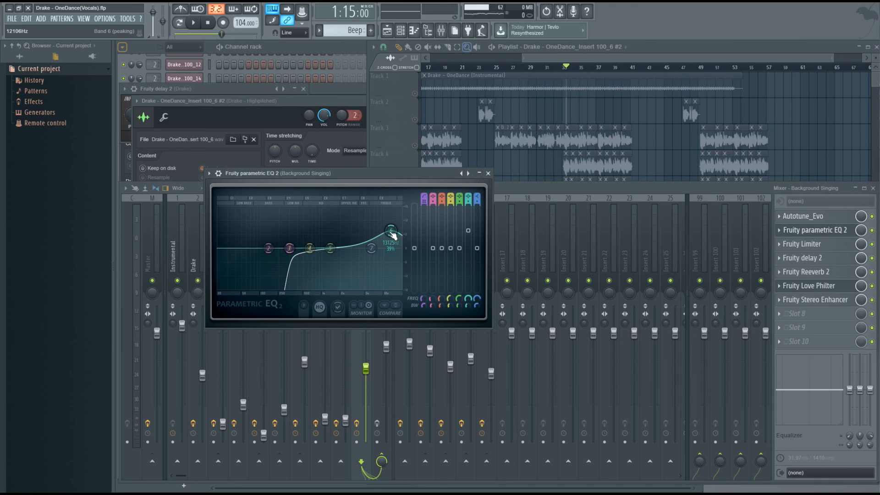
click(488, 173)
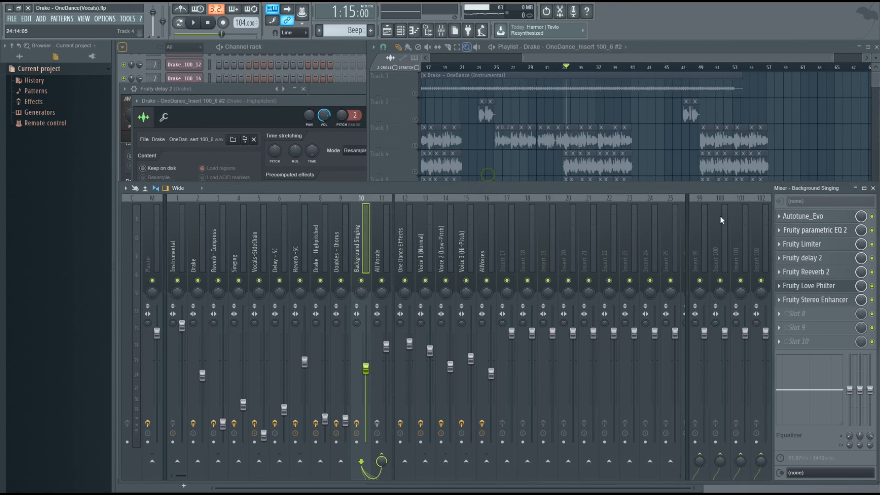
click(814, 244)
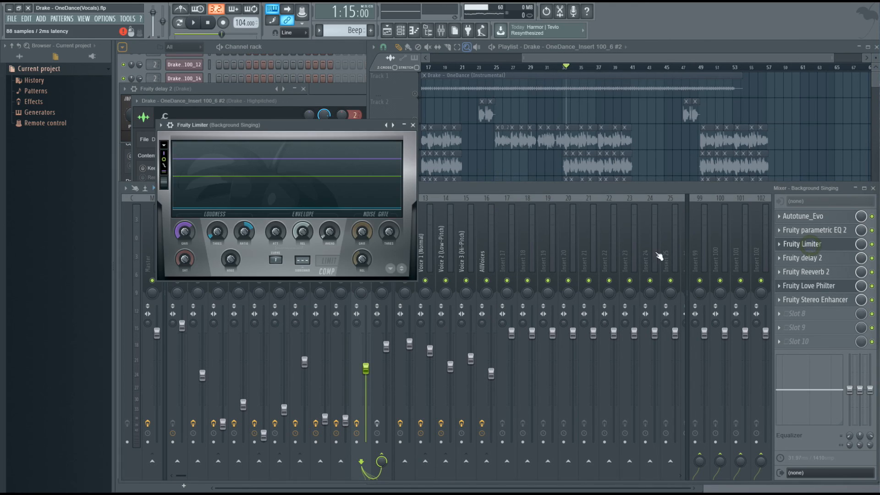
click(413, 125)
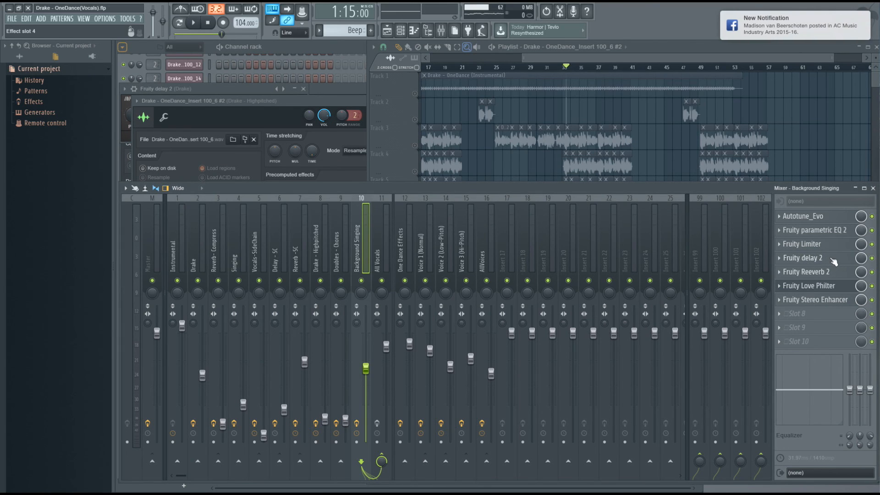
Step: Compare Fruity Love Philter off and on during playback of the Background Singing track, then review its Fruity Stereo Enhancer settings
click(823, 286)
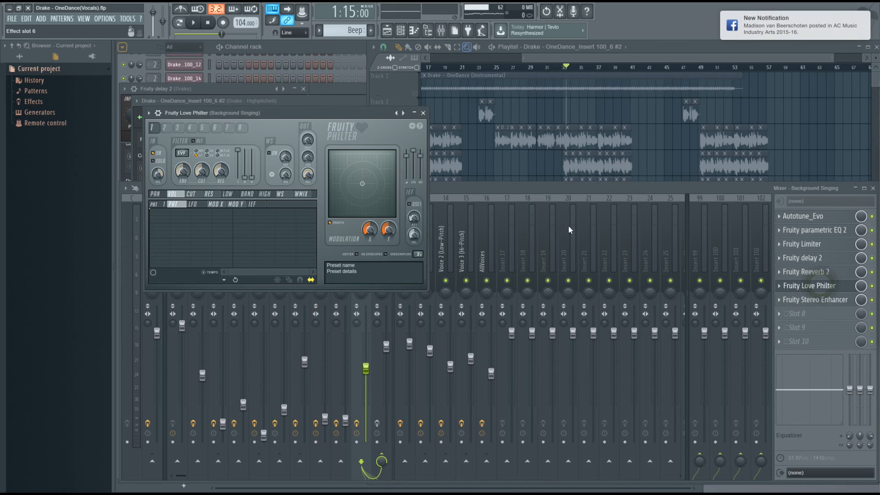
key(space)
click(872, 286)
click(872, 286)
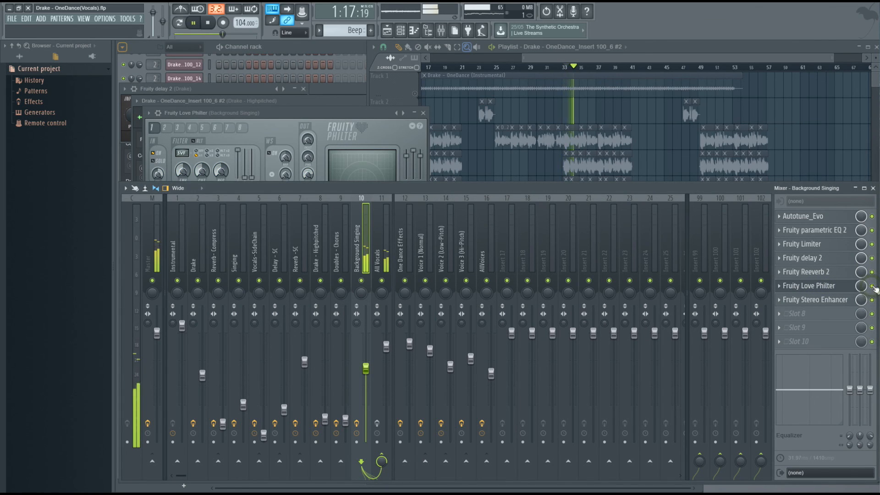
key(space)
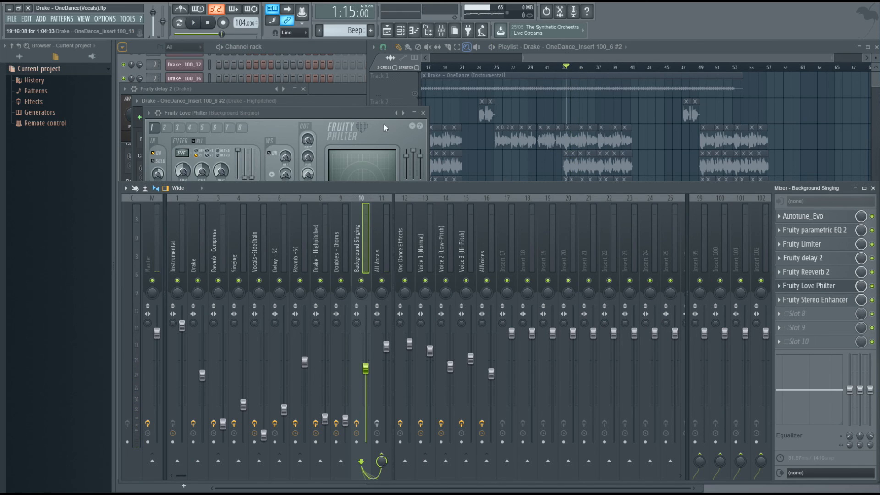
click(352, 112)
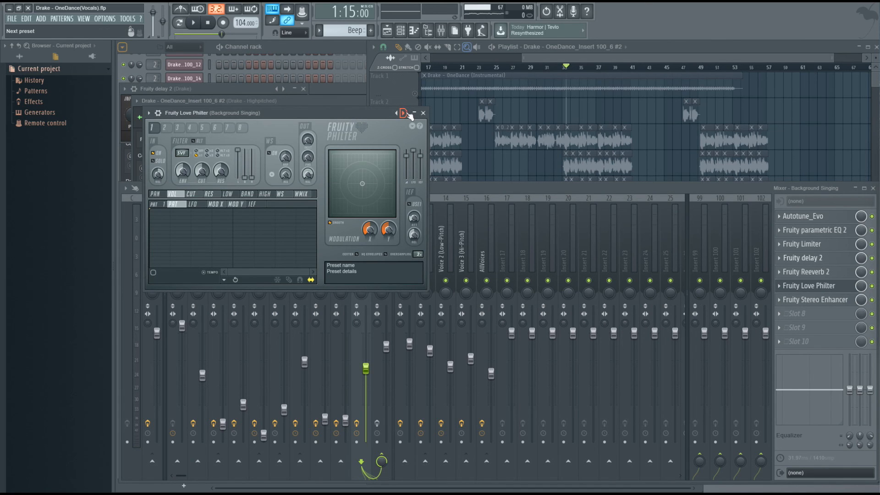
click(423, 113)
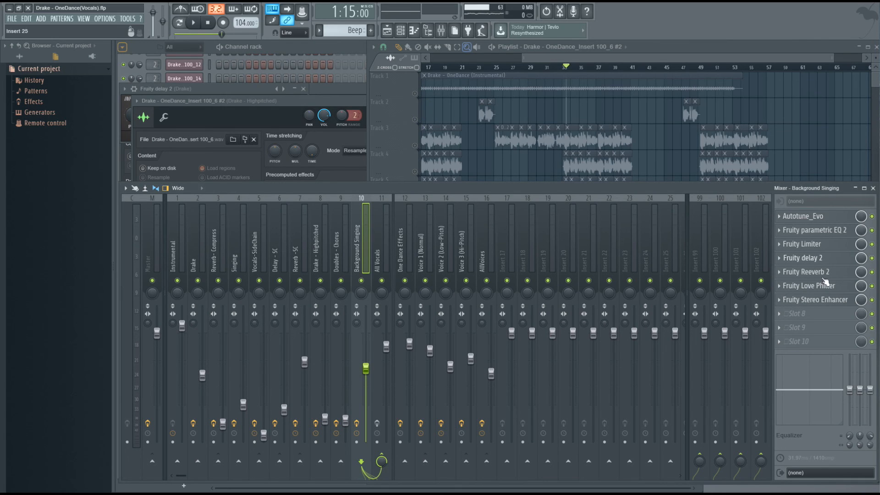
click(833, 301)
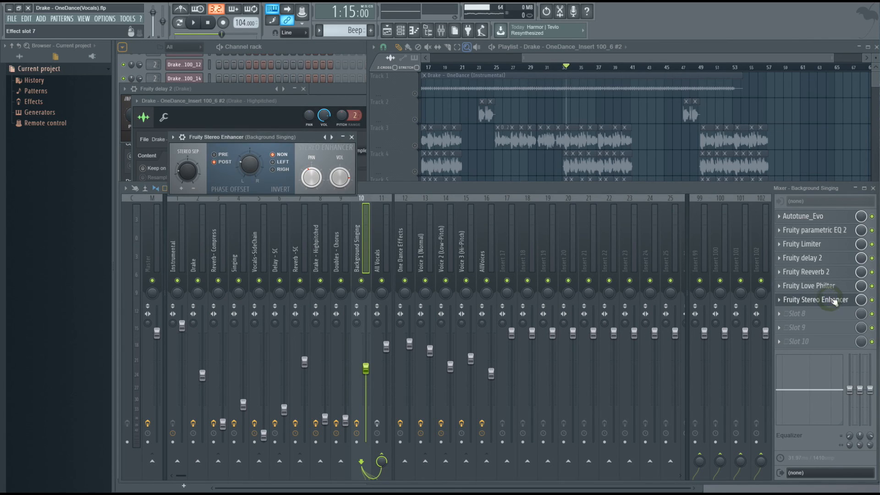
click(351, 137)
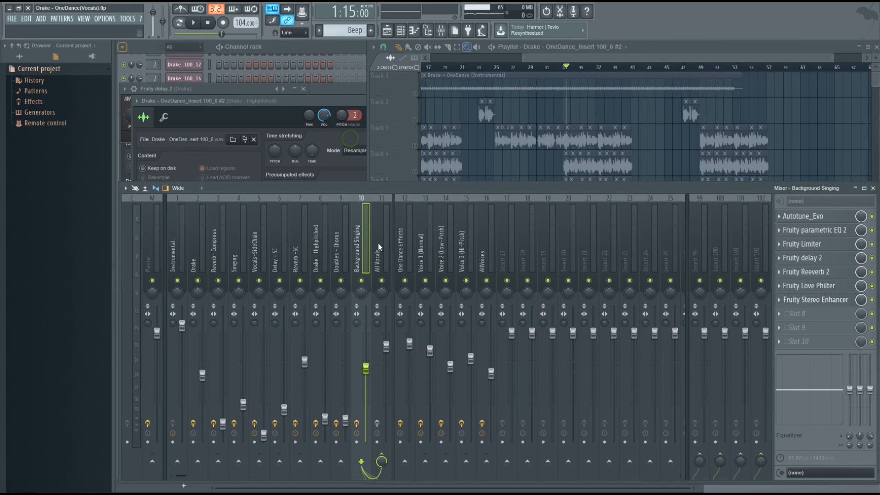
Step: Select the All Vocals mixer track and review its FerricTDS and Fruity parametric EQ 2 settings
click(378, 251)
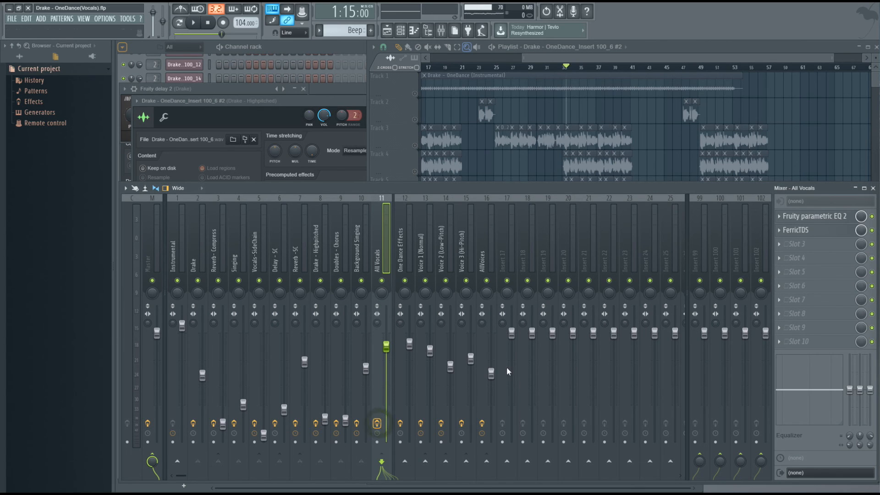
click(800, 230)
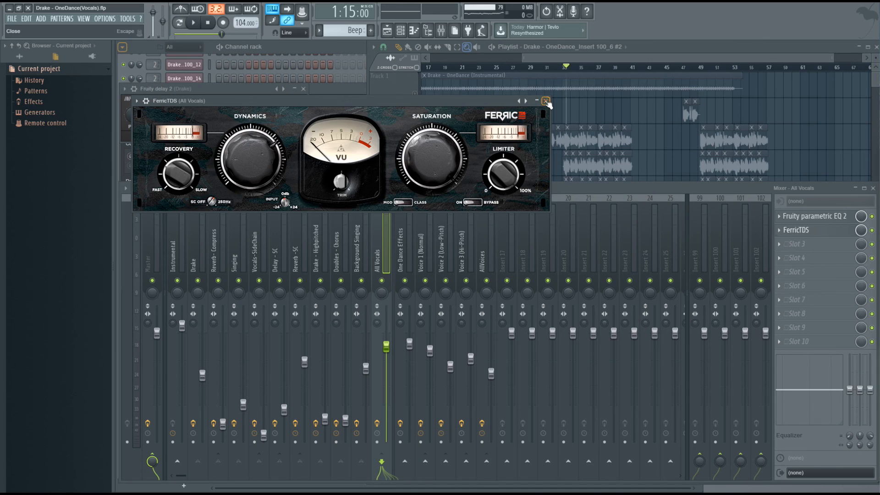
click(546, 101)
click(813, 217)
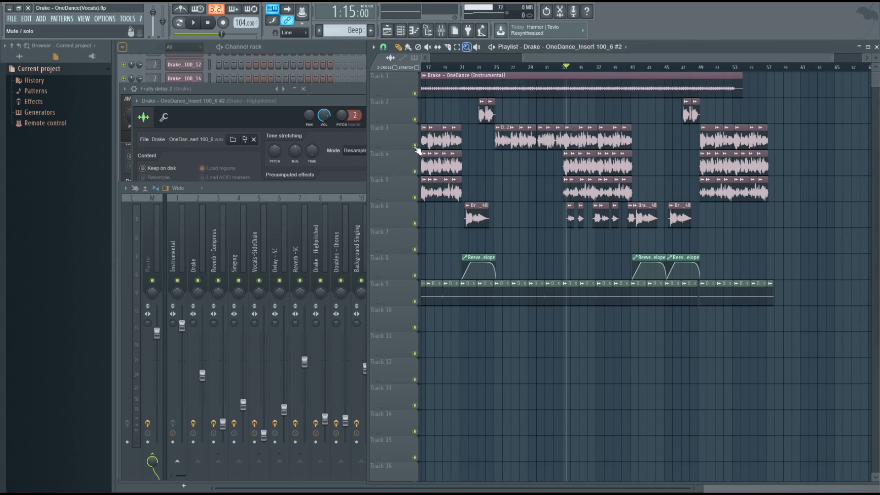
Step: Play the full mix from about bar 33 with all playlist tracks unmuted, then start playback from the beginning of the song
key(space)
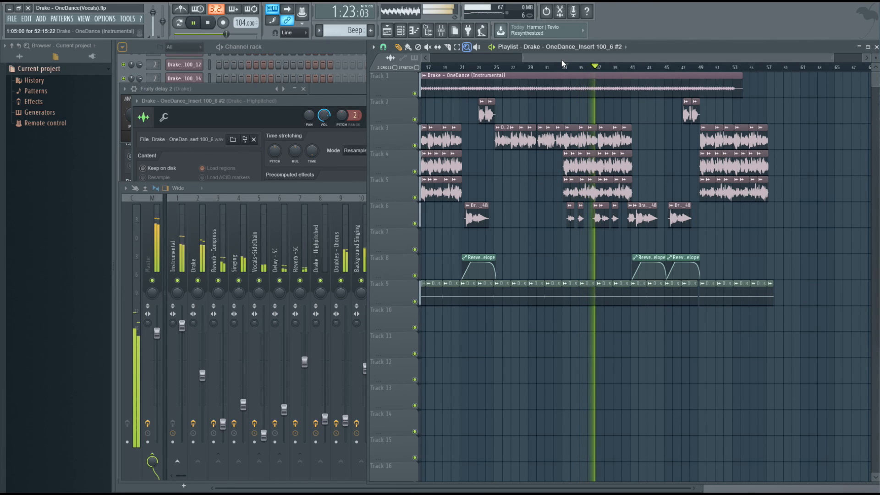
key(space)
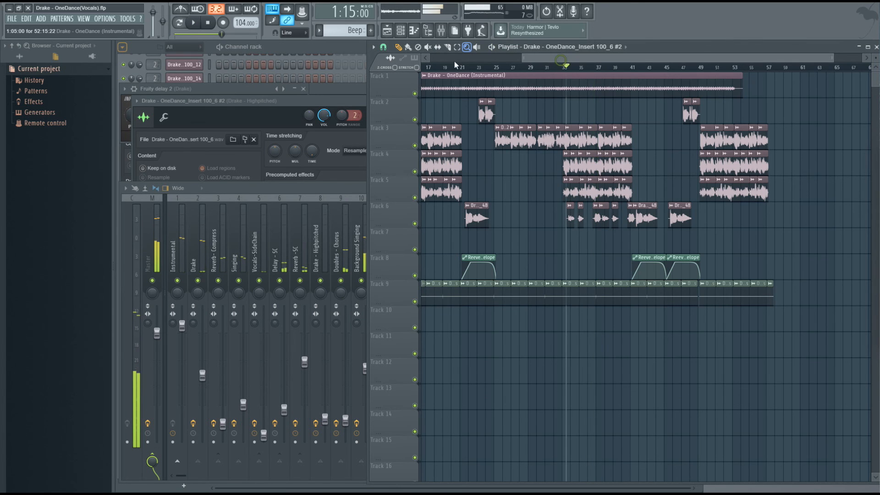
drag(562, 60, 470, 60)
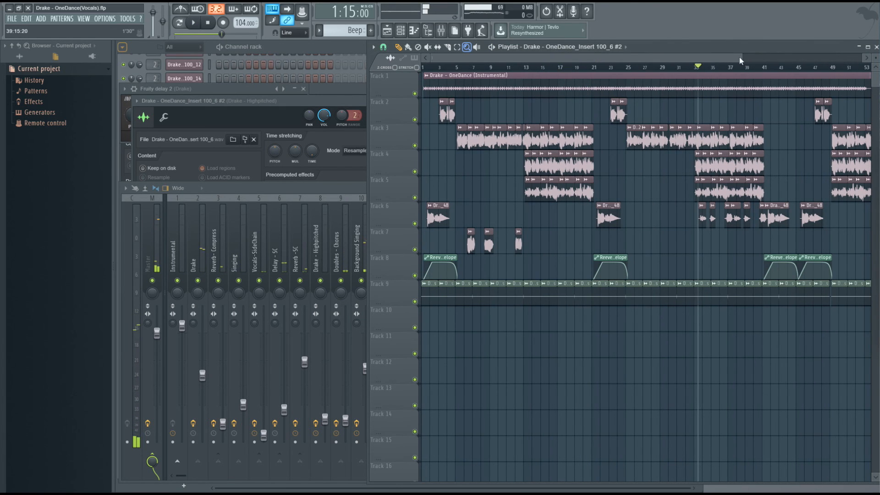
drag(741, 57, 405, 72)
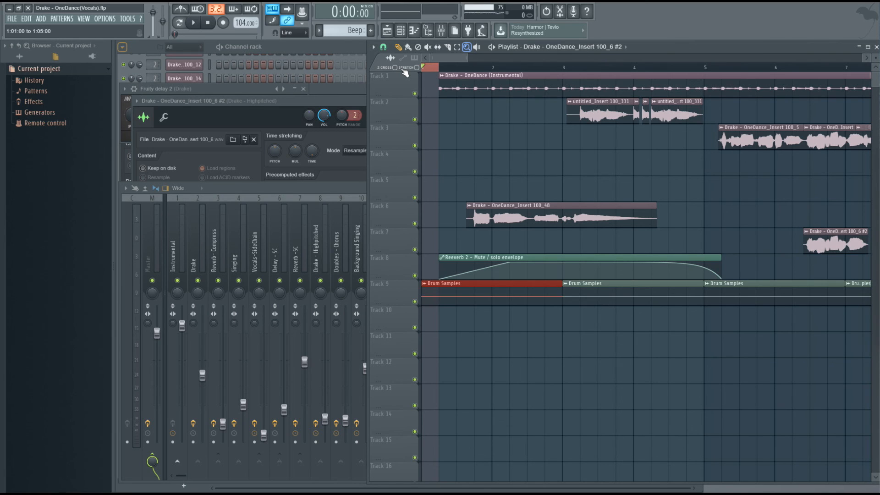
key(space)
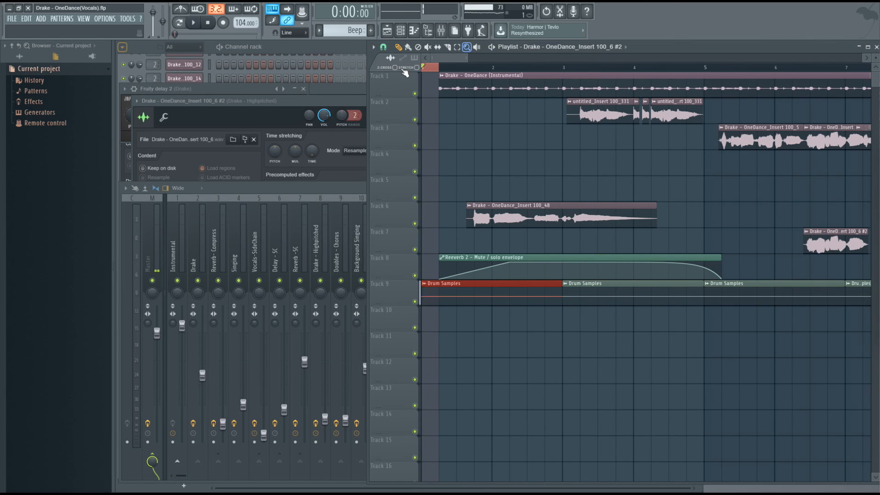